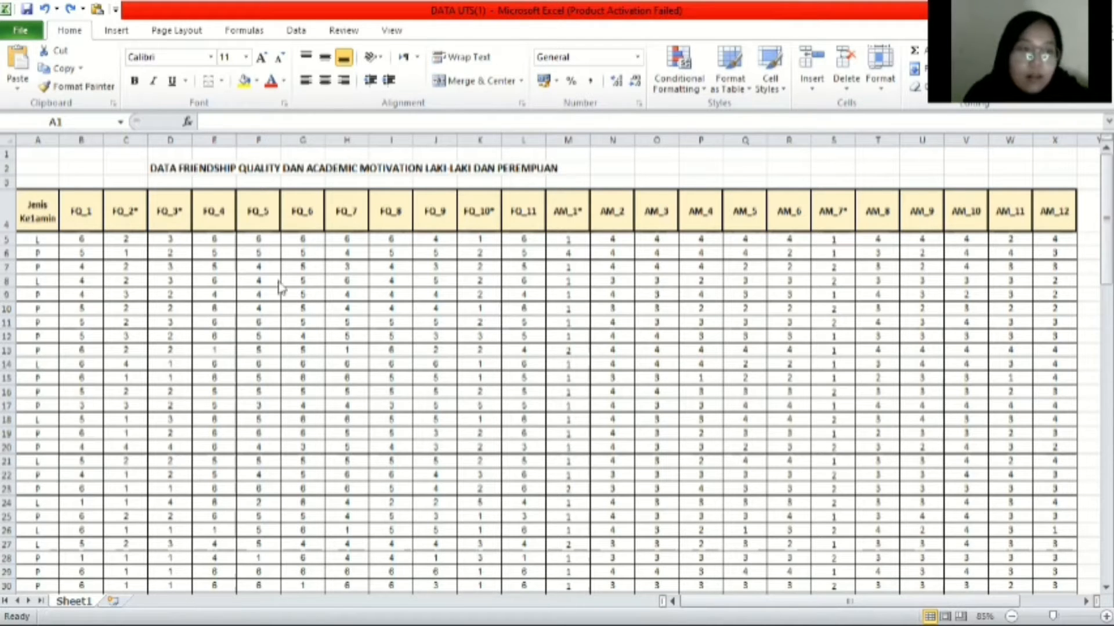
Step: Recode the Jenis Kelamin column by replacing every L with 1 and every P with 2
{"action": "left_click", "coordinate": [50, 239]}
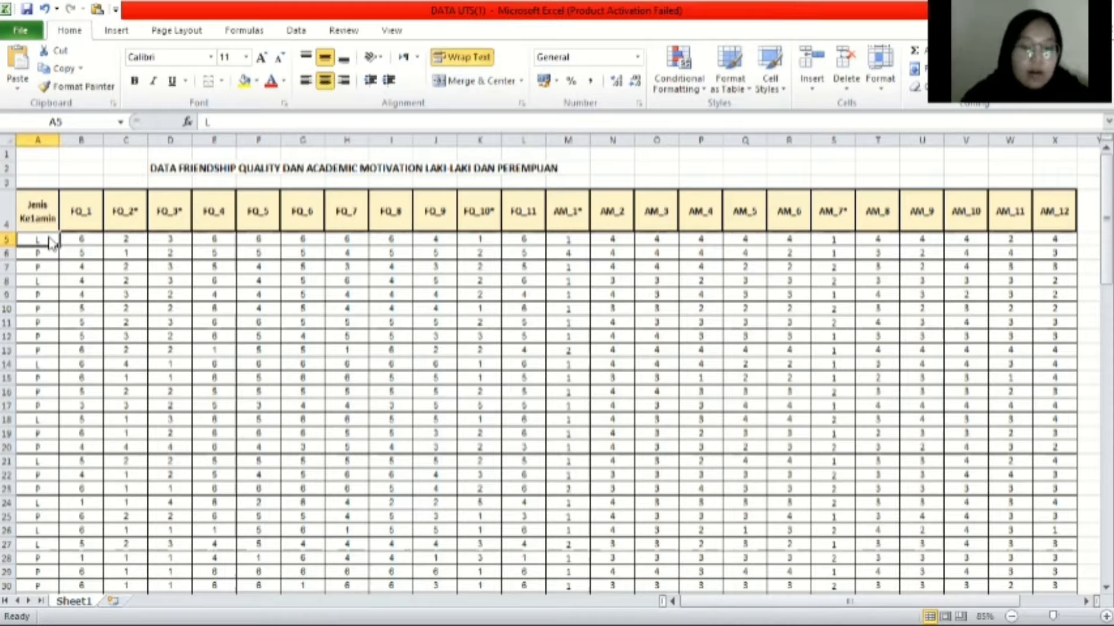
{"action": "key", "text": "ctrl+h"}
{"action": "left_click", "coordinate": [370, 276]}
{"action": "key", "text": "BackSpace"}
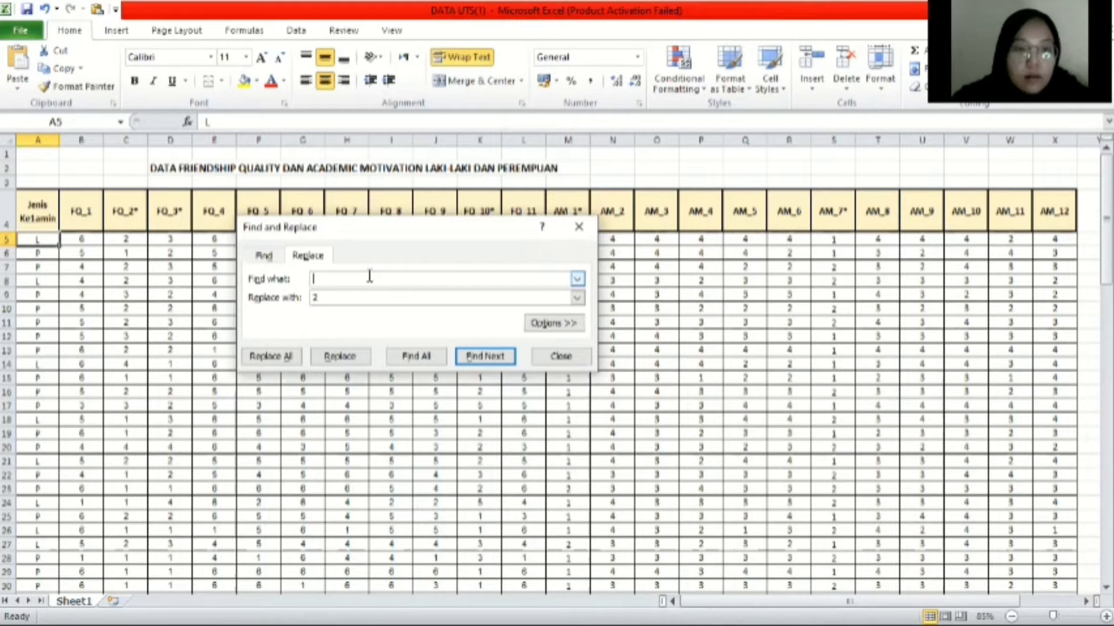
{"action": "type", "text": "L"}
{"action": "left_click", "coordinate": [361, 297]}
{"action": "key", "text": "BackSpace"}
{"action": "type", "text": "1"}
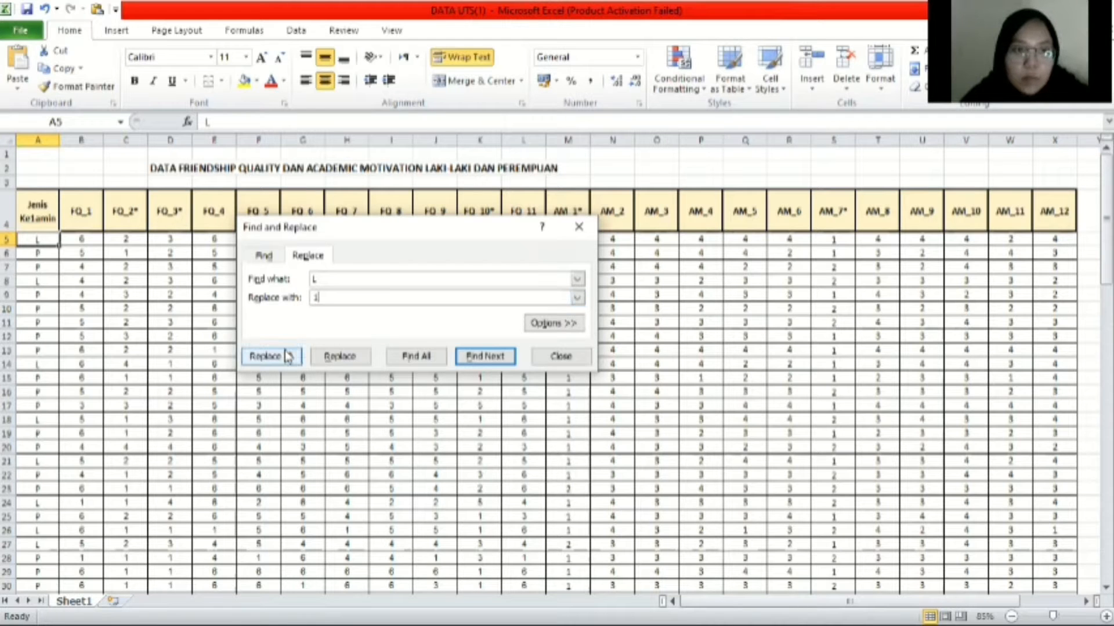
{"action": "left_click", "coordinate": [289, 356]}
{"action": "left_click", "coordinate": [557, 365]}
{"action": "left_click", "coordinate": [570, 223]}
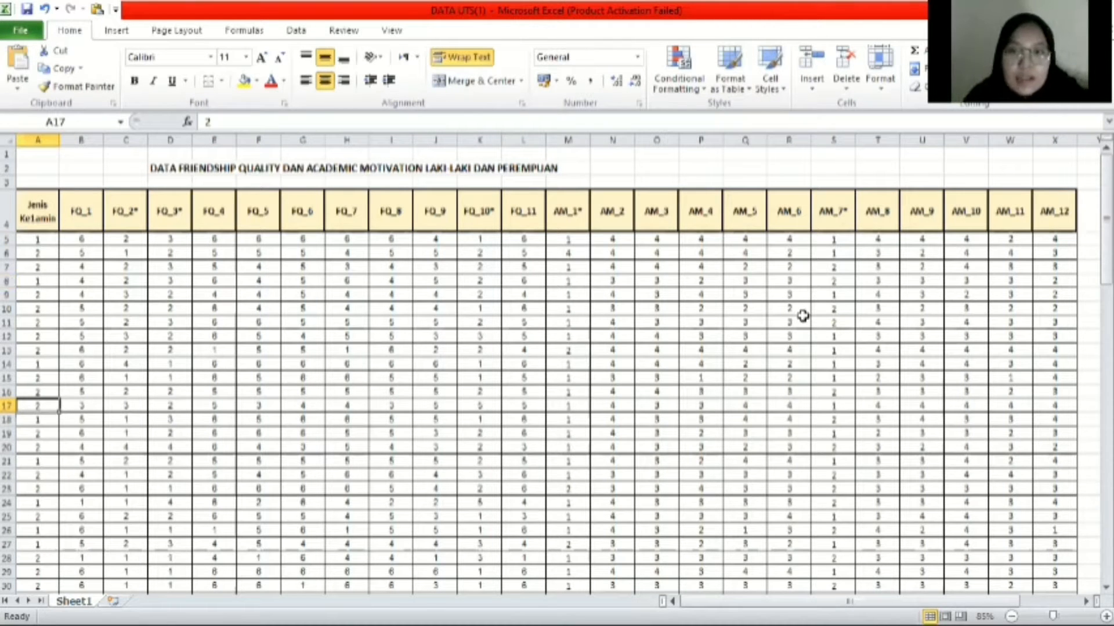
Step: Look across the FQ and AM item columns as far as the coding key beside the data table
{"action": "key", "text": "Right"}
{"action": "key", "text": "Right"}
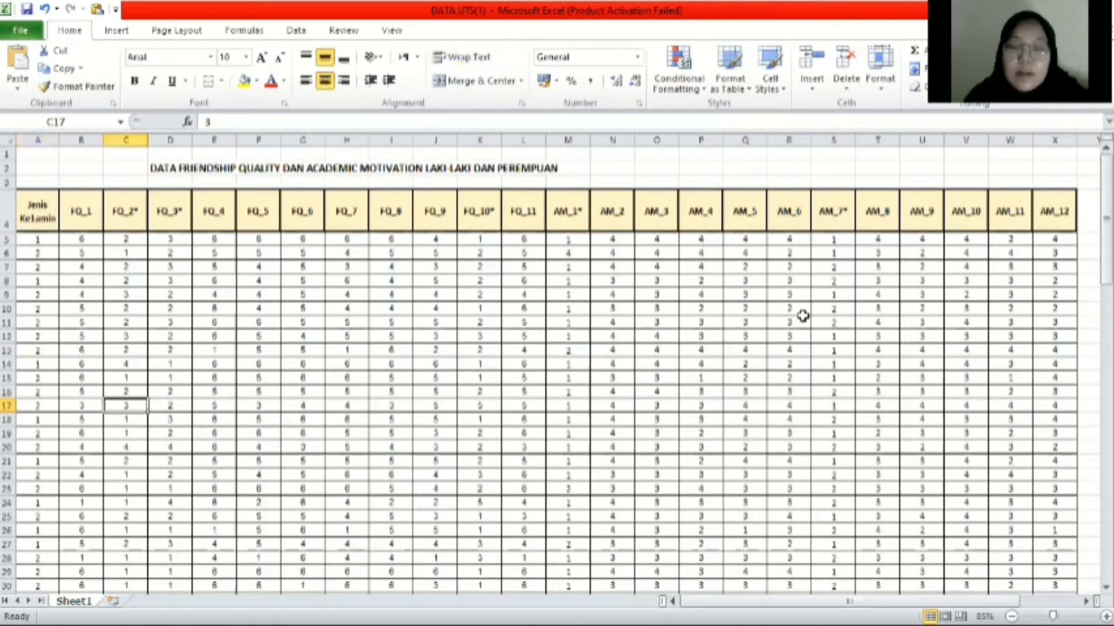
{"action": "key", "text": "Right"}
{"action": "key", "text": "Right"}
{"action": "key", "text": "Right"}
{"action": "key", "text": "Right"}
{"action": "key", "text": "Right"}
{"action": "key", "text": "Right"}
{"action": "key", "text": "Right"}
{"action": "key", "text": "Right"}
{"action": "key", "text": "Right"}
{"action": "key", "text": "Right"}
{"action": "key", "text": "Right"}
{"action": "key", "text": "Right"}
{"action": "key", "text": "Right"}
{"action": "key", "text": "Right"}
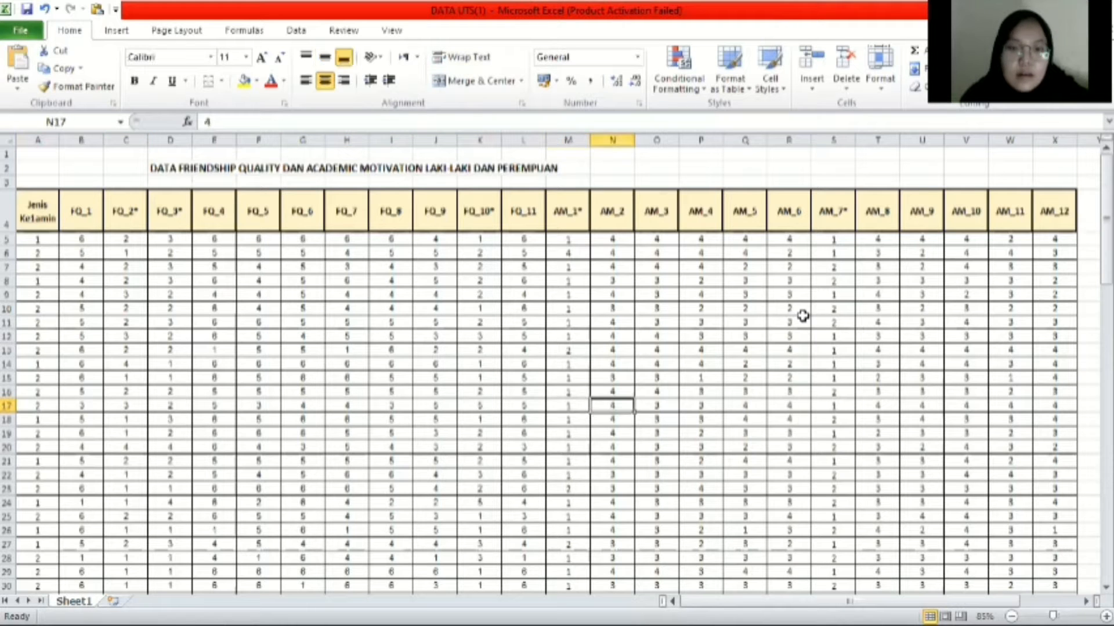
{"action": "key", "text": "Right"}
{"action": "key", "text": "Right"}
{"action": "key", "text": "Right"}
{"action": "key", "text": "Right"}
{"action": "key", "text": "Right"}
{"action": "key", "text": "Right"}
{"action": "key", "text": "Right"}
{"action": "key", "text": "Right"}
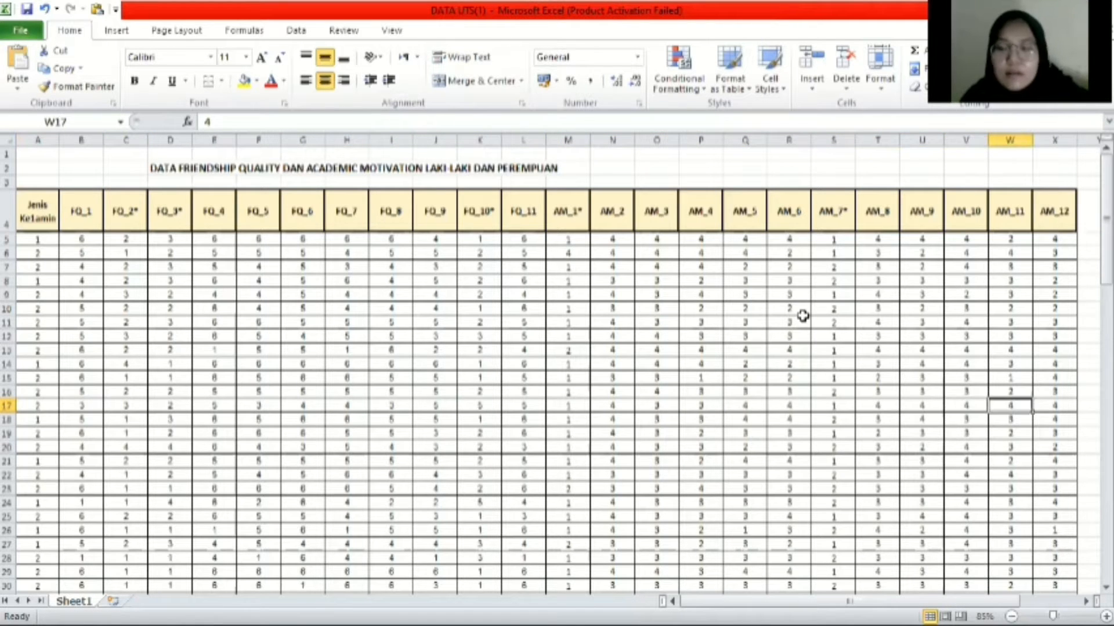
{"action": "key", "text": "Right"}
{"action": "key", "text": "Right"}
{"action": "key", "text": "Right"}
{"action": "key", "text": "Right"}
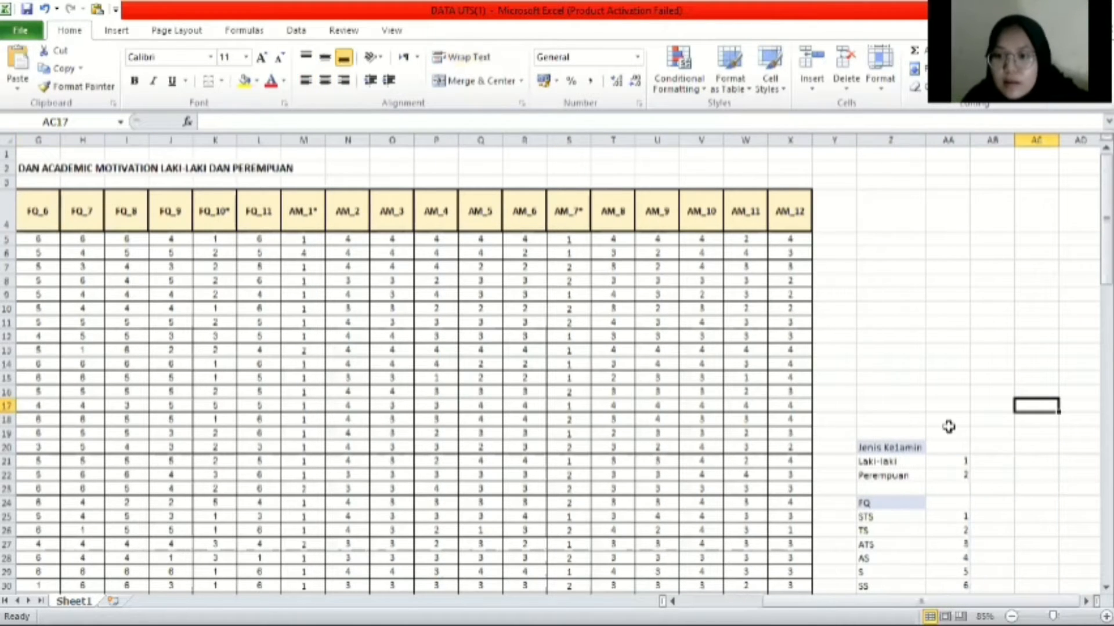
Step: Review the coding key for Jenis Kelamin, FQ and AM from start to end
{"action": "left_click", "coordinate": [946, 433]}
{"action": "key", "text": "Down"}
{"action": "key", "text": "Down"}
{"action": "key", "text": "Down"}
{"action": "key", "text": "Down"}
{"action": "key", "text": "Down"}
{"action": "key", "text": "Down"}
{"action": "key", "text": "Down"}
{"action": "key", "text": "Down"}
{"action": "key", "text": "Down"}
{"action": "key", "text": "Down"}
{"action": "key", "text": "Down"}
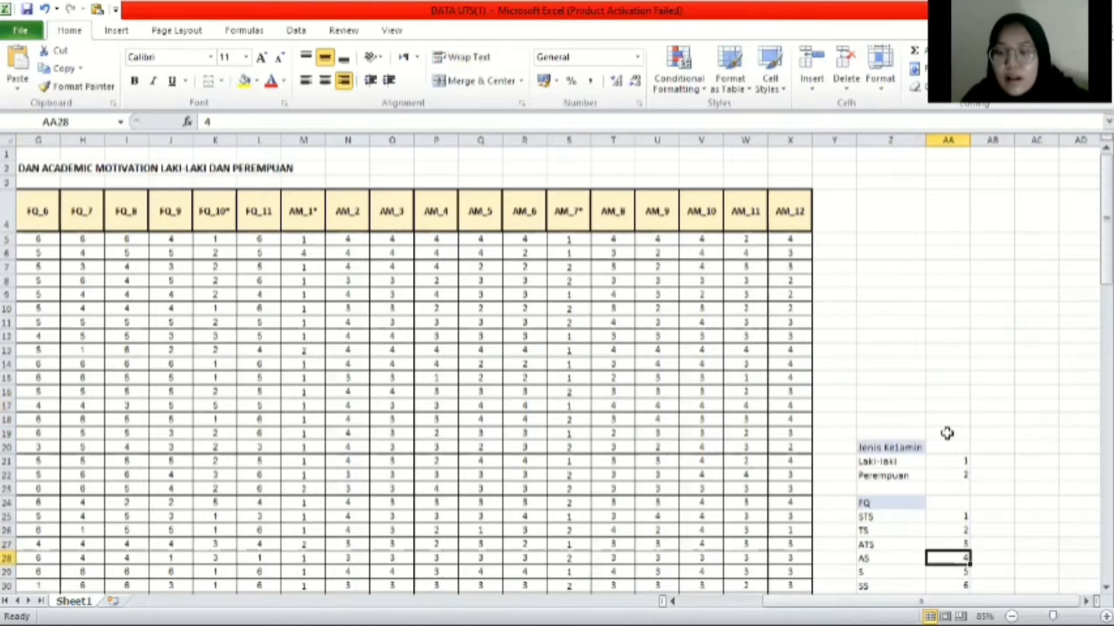
{"action": "key", "text": "Down"}
{"action": "key", "text": "Down"}
{"action": "key", "text": "Down"}
{"action": "key", "text": "Down"}
{"action": "key", "text": "Down"}
{"action": "key", "text": "Down"}
{"action": "key", "text": "Down"}
{"action": "key", "text": "Down"}
{"action": "key", "text": "Down"}
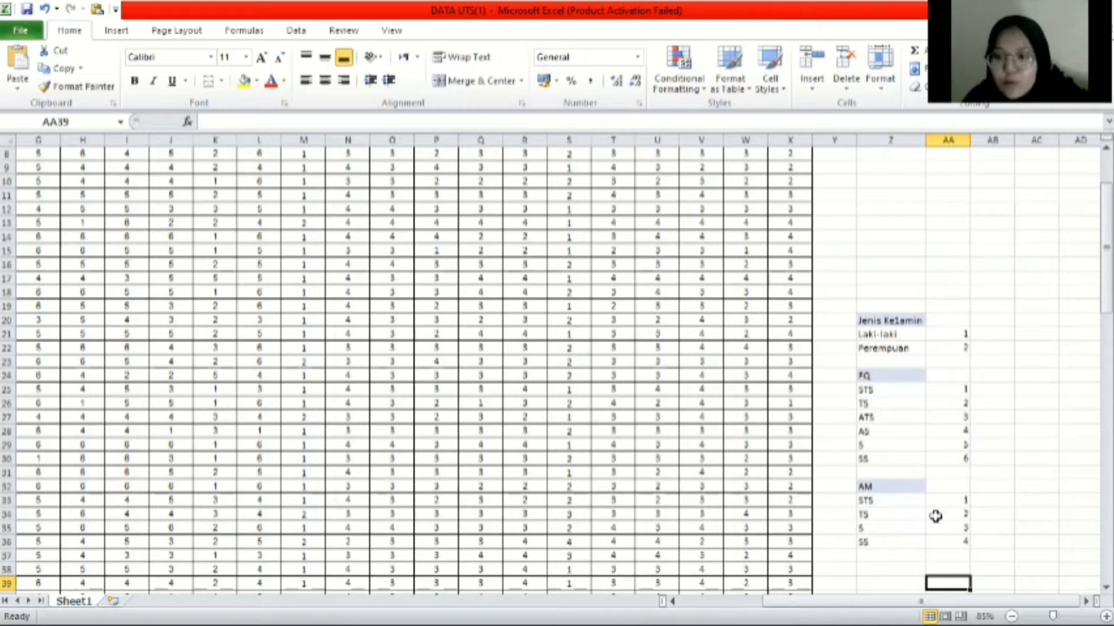
Step: Examine the item headers above the data, including the FQ and AM items marked with an asterisk
{"action": "left_click", "coordinate": [752, 446]}
{"action": "key", "text": "Up"}
{"action": "key", "text": "Up"}
{"action": "key", "text": "Up"}
{"action": "key", "text": "Up"}
{"action": "key", "text": "Up"}
{"action": "key", "text": "Up"}
{"action": "key", "text": "Up"}
{"action": "key", "text": "Up"}
{"action": "key", "text": "Up"}
{"action": "key", "text": "Up"}
{"action": "key", "text": "Up"}
{"action": "key", "text": "Up"}
{"action": "key", "text": "Up"}
{"action": "key", "text": "Up"}
{"action": "key", "text": "Up"}
{"action": "key", "text": "Up"}
{"action": "key", "text": "Up"}
{"action": "key", "text": "Up"}
{"action": "key", "text": "Up"}
{"action": "key", "text": "Up"}
{"action": "key", "text": "Up"}
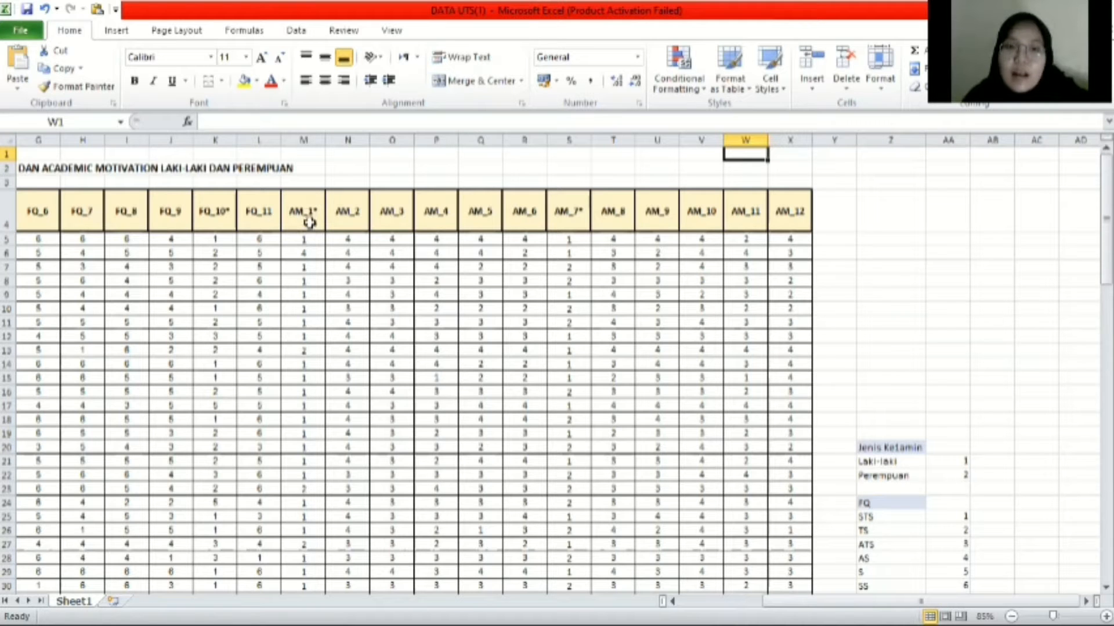
Step: Review the response scores in the coding key once more, from the FQ scale down to the AM scale
{"action": "left_click", "coordinate": [886, 526]}
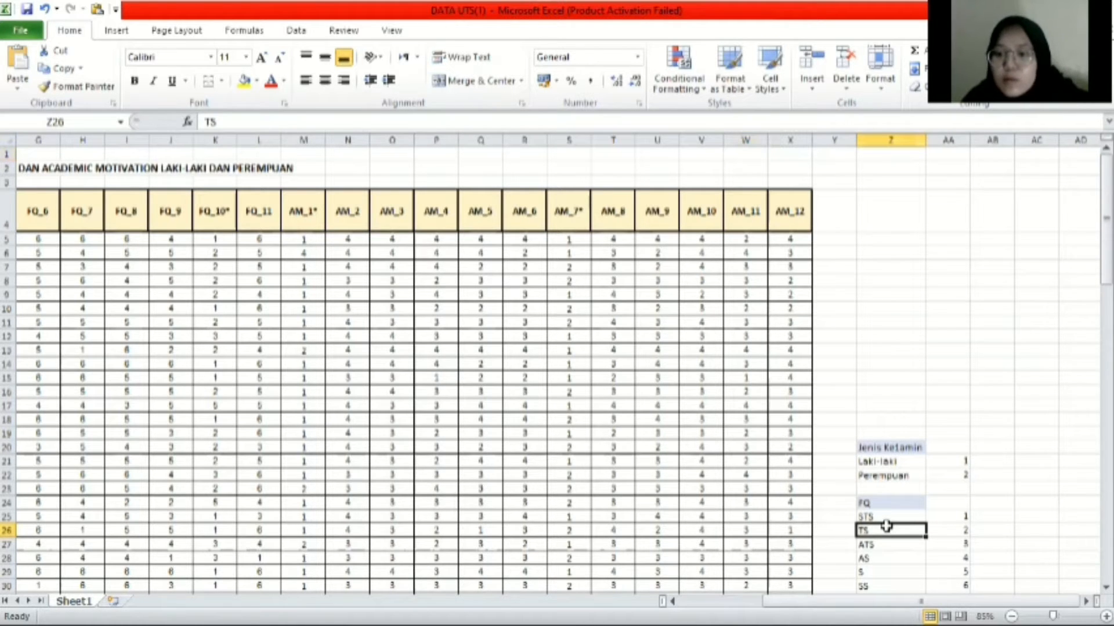
{"action": "key", "text": "Down"}
{"action": "key", "text": "Down"}
{"action": "key", "text": "Down"}
{"action": "key", "text": "Down"}
{"action": "key", "text": "Down"}
{"action": "key", "text": "Down"}
{"action": "key", "text": "Down"}
{"action": "key", "text": "Down"}
{"action": "key", "text": "Right"}
{"action": "key", "text": "Right"}
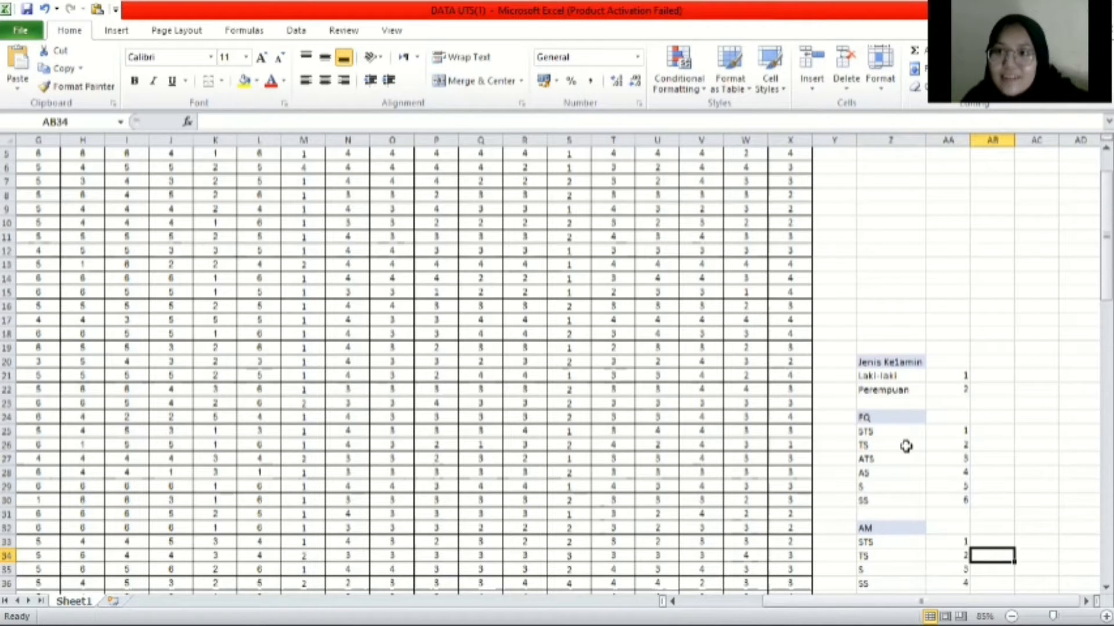
Step: Switch to SPSS Statistics and paste the coded Excel data into the empty dataset, starting at the first cell
{"action": "left_click", "coordinate": [570, 293]}
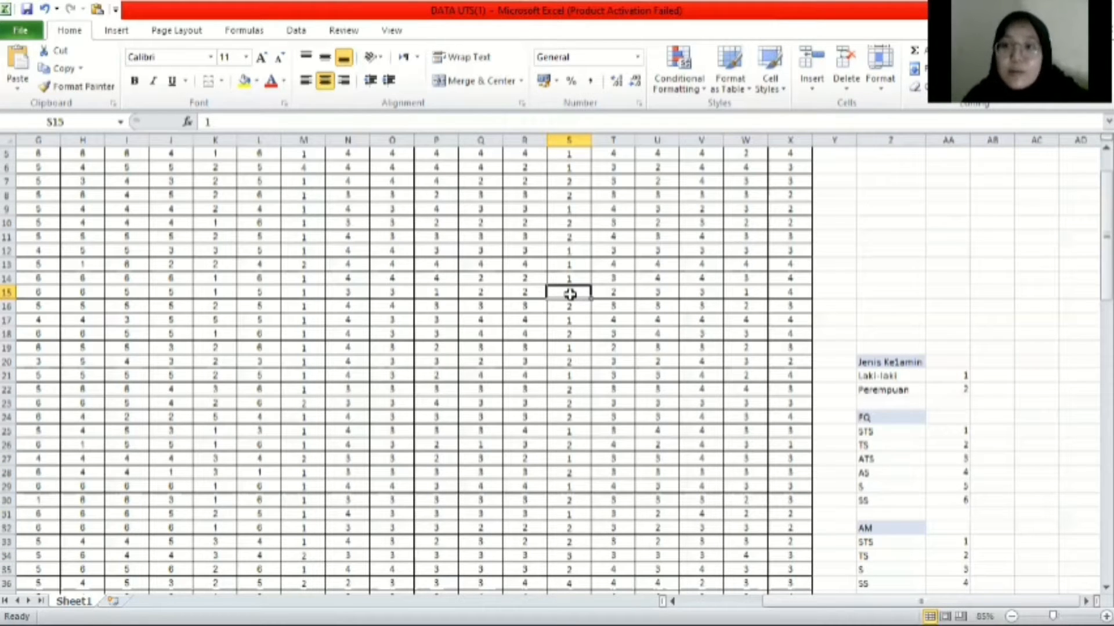
{"action": "key", "text": "alt+Tab"}
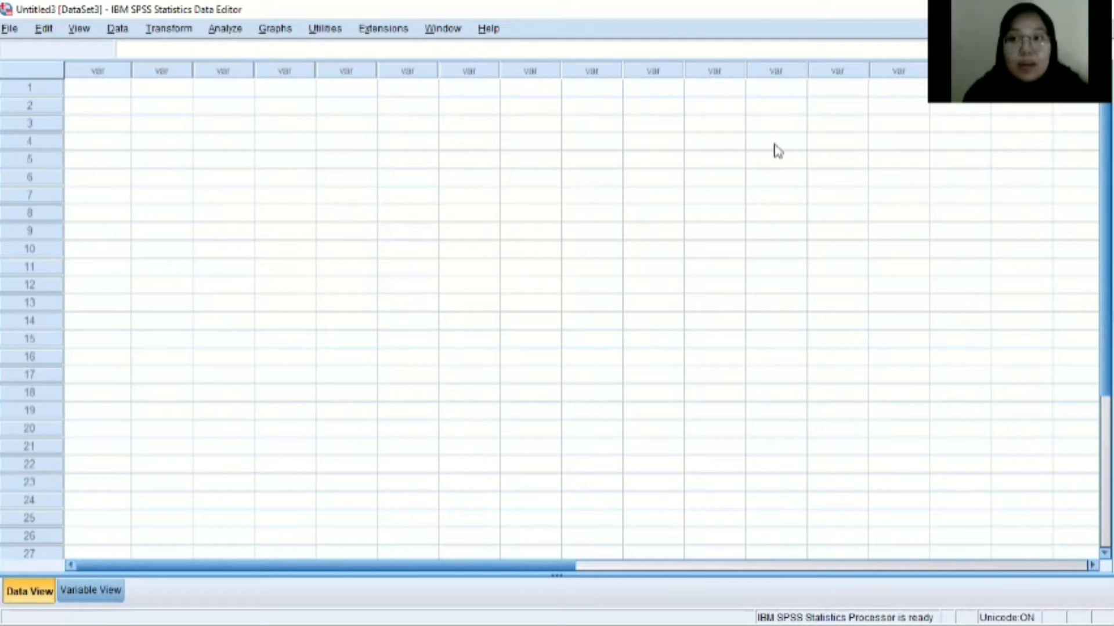
{"action": "left_click", "coordinate": [100, 92]}
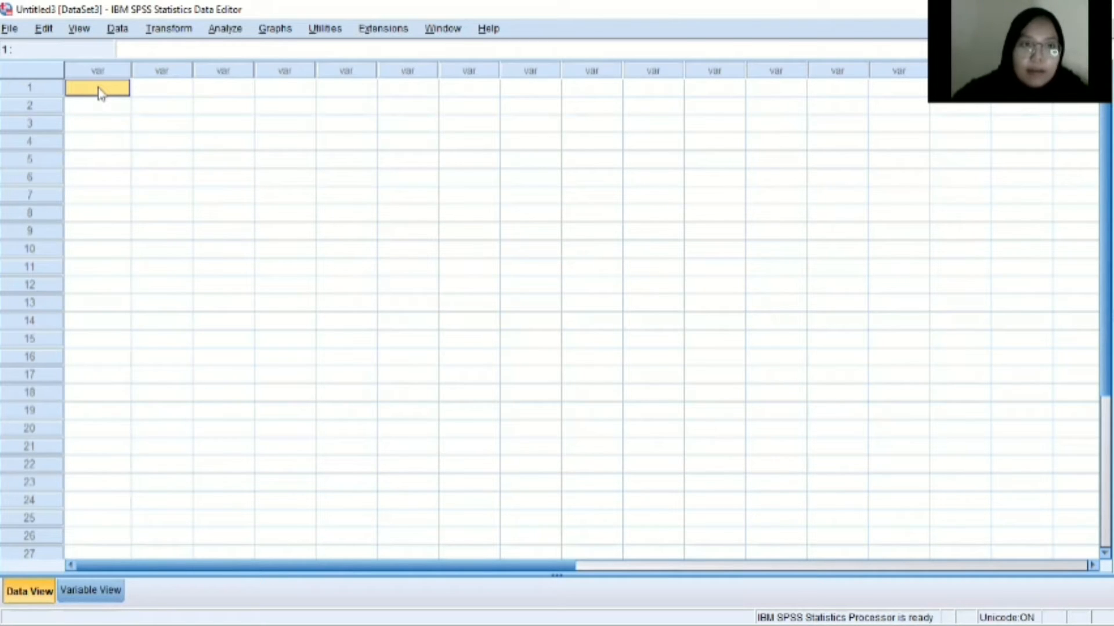
{"action": "key", "text": "ctrl+v"}
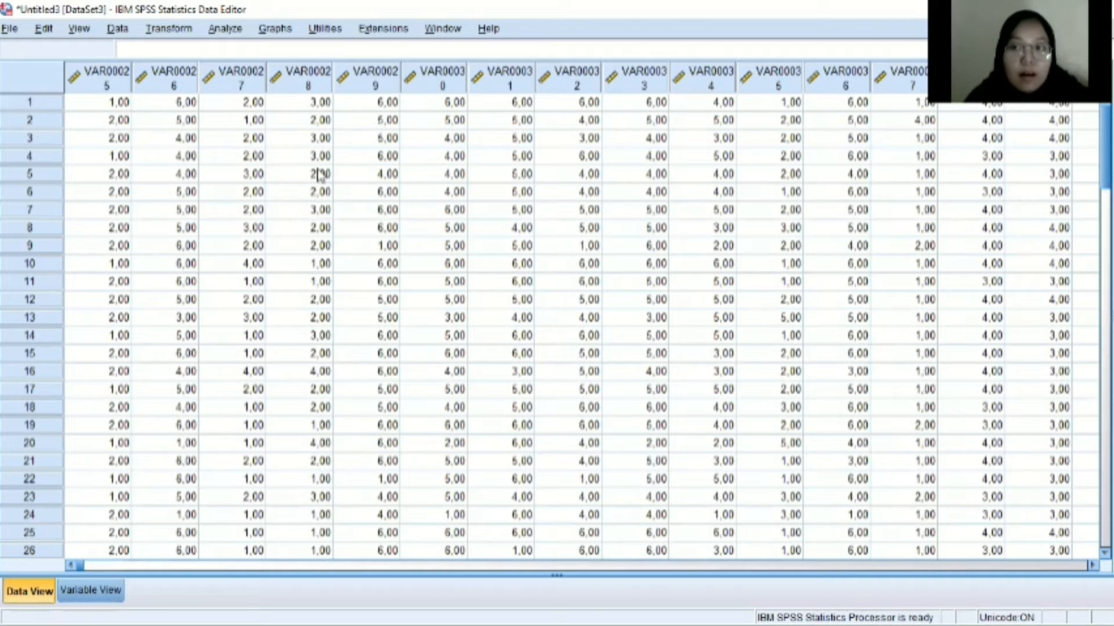
Step: Try to rename the first variable as "Jenis Kelamin" in the variable definitions
{"action": "left_click", "coordinate": [102, 600]}
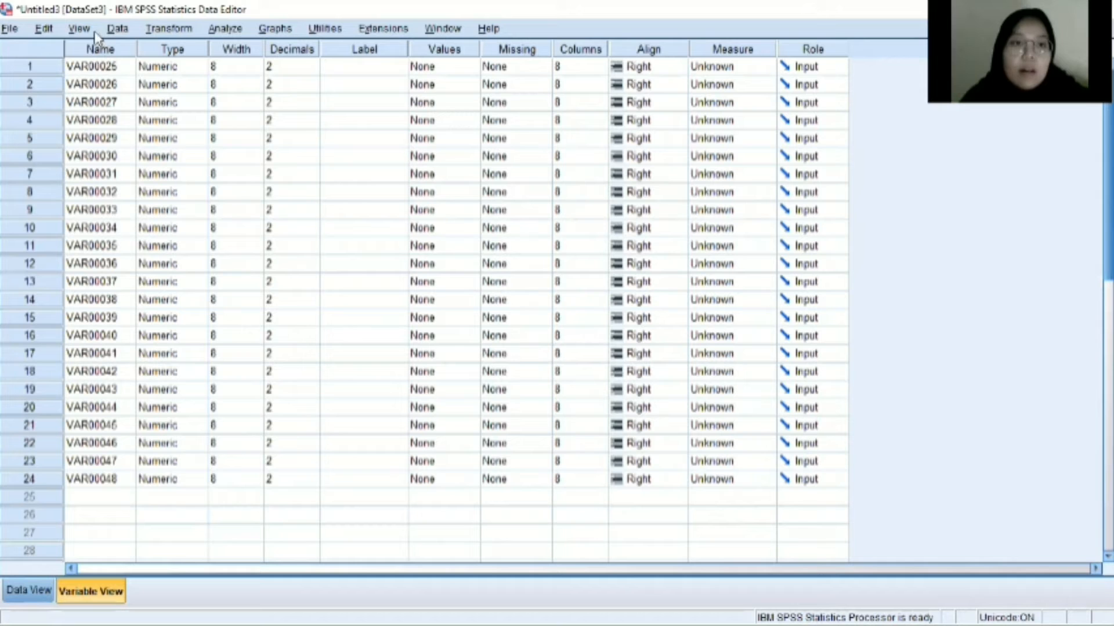
{"action": "left_click", "coordinate": [111, 74]}
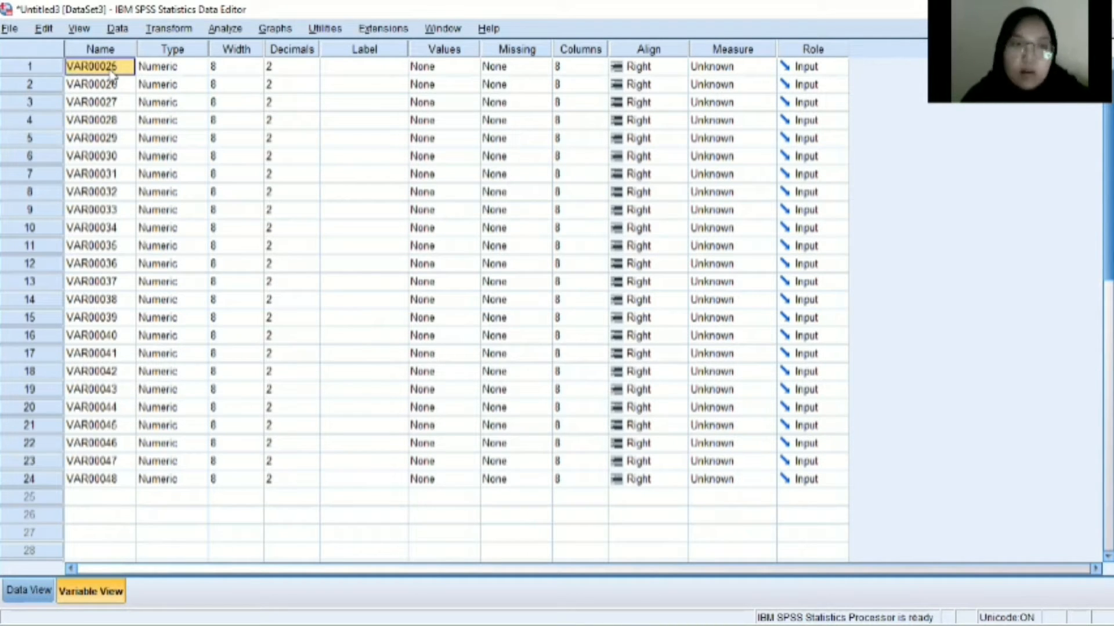
{"action": "double_click", "coordinate": [121, 70]}
{"action": "key", "text": "BackSpace"}
{"action": "key", "text": "BackSpace"}
{"action": "key", "text": "BackSpace"}
{"action": "key", "text": "BackSpace"}
{"action": "key", "text": "BackSpace"}
{"action": "key", "text": "BackSpace"}
{"action": "key", "text": "BackSpace"}
{"action": "key", "text": "BackSpace"}
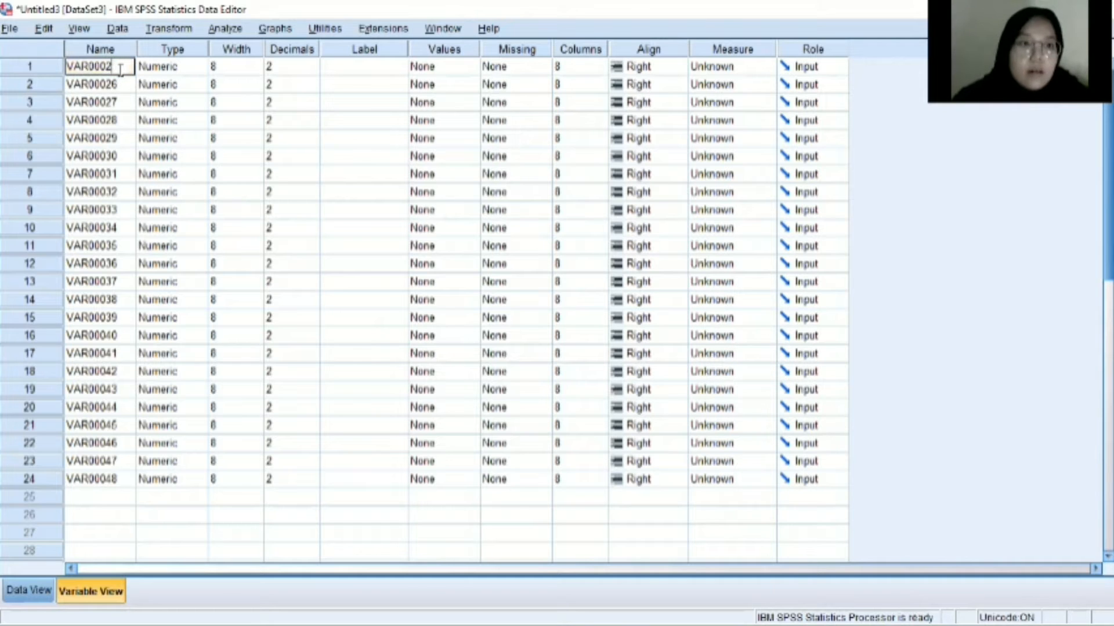
{"action": "type", "text": "Jenis Kelamin"}
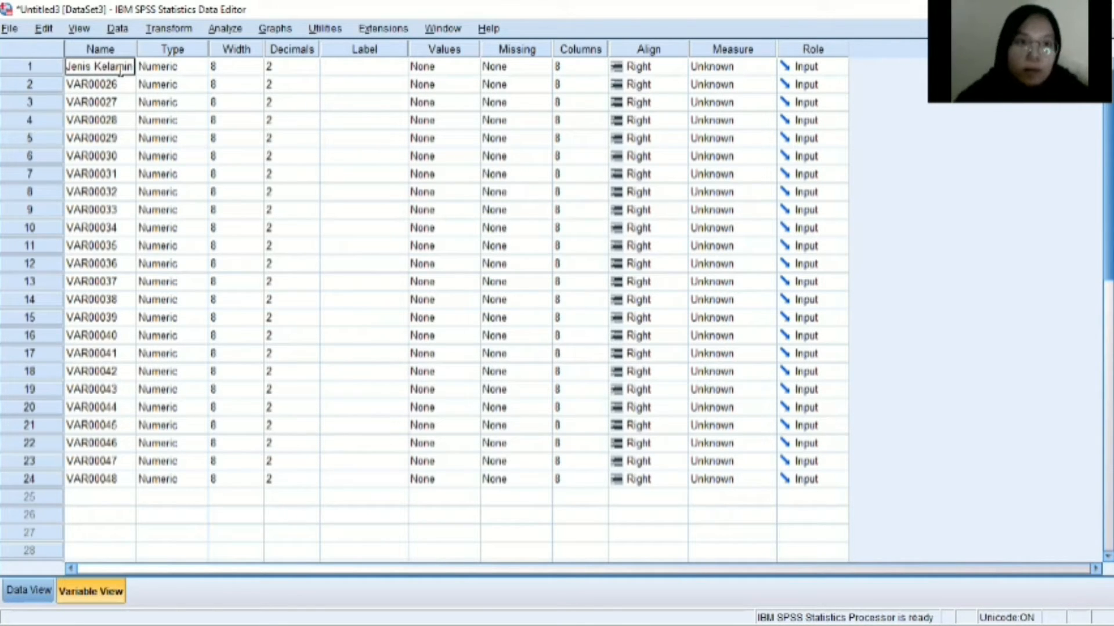
{"action": "key", "text": "Return"}
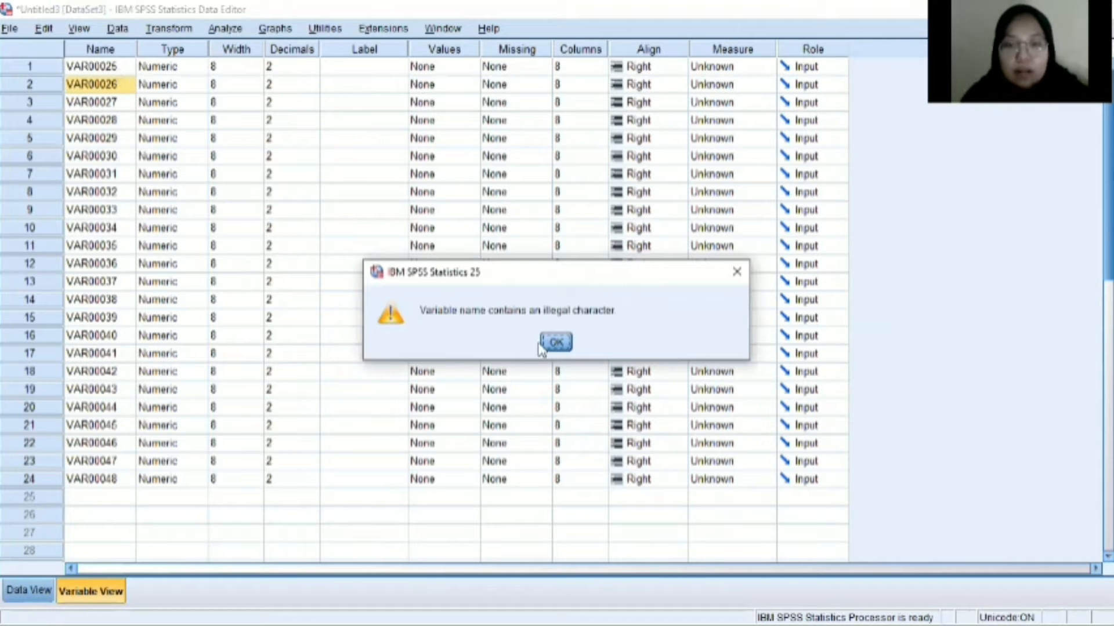
{"action": "left_click", "coordinate": [554, 343]}
Step: Rename the first variable as Jenis_Kelamin
{"action": "left_click", "coordinate": [116, 66]}
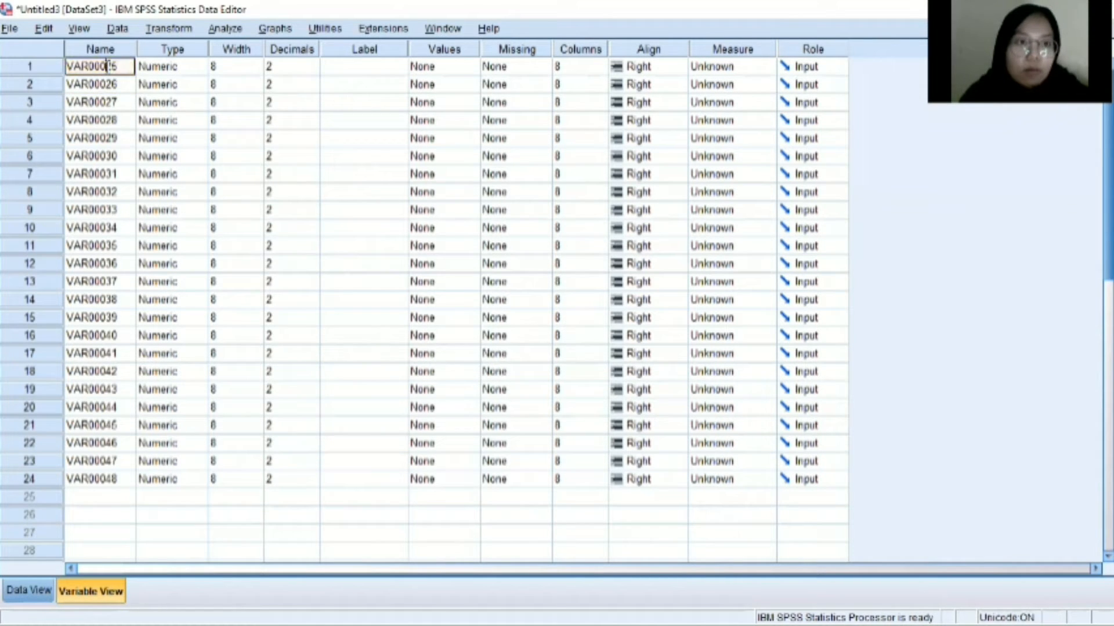
{"action": "key", "text": "BackSpace"}
{"action": "key", "text": "BackSpace"}
{"action": "key", "text": "BackSpace"}
{"action": "key", "text": "BackSpace"}
{"action": "key", "text": "BackSpace"}
{"action": "key", "text": "BackSpace"}
{"action": "key", "text": "BackSpace"}
{"action": "key", "text": "BackSpace"}
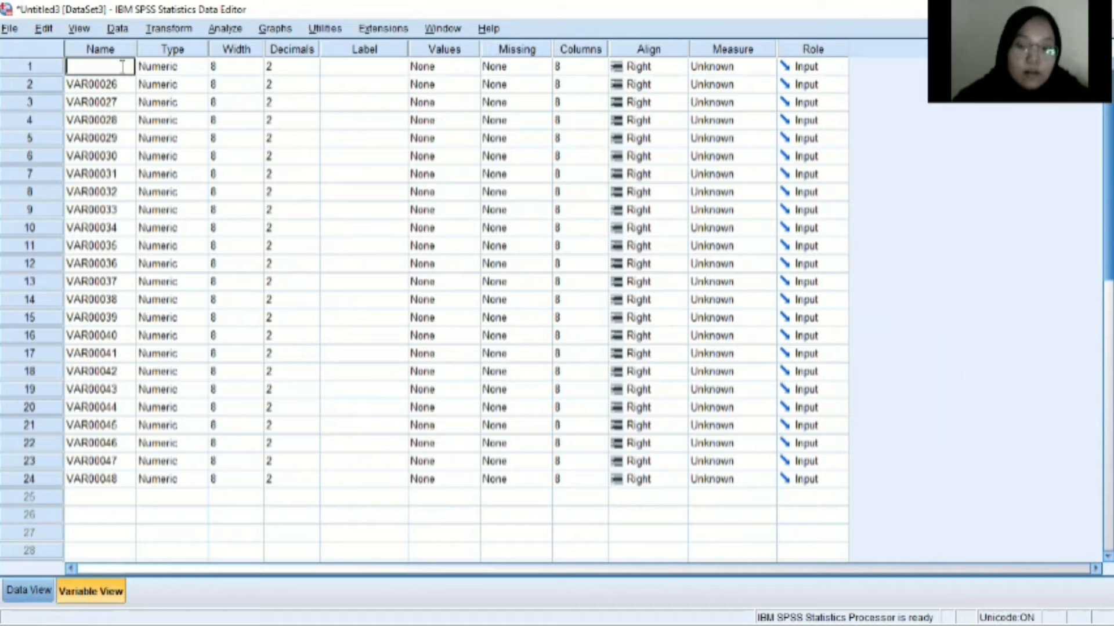
{"action": "type", "text": "Jenis_"}
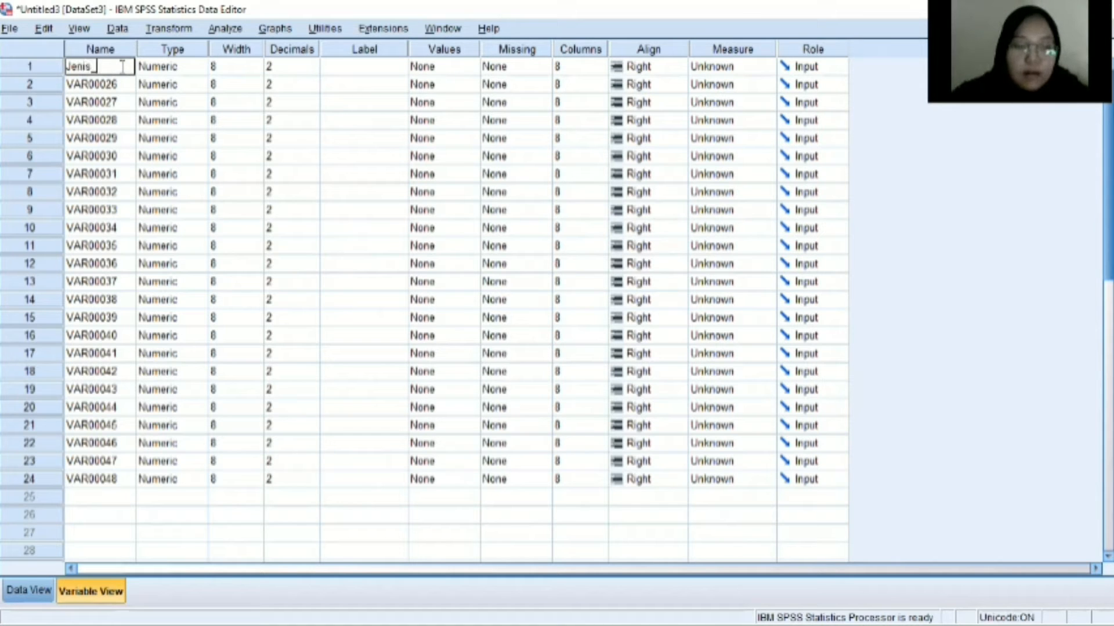
{"action": "type", "text": "Kelamin"}
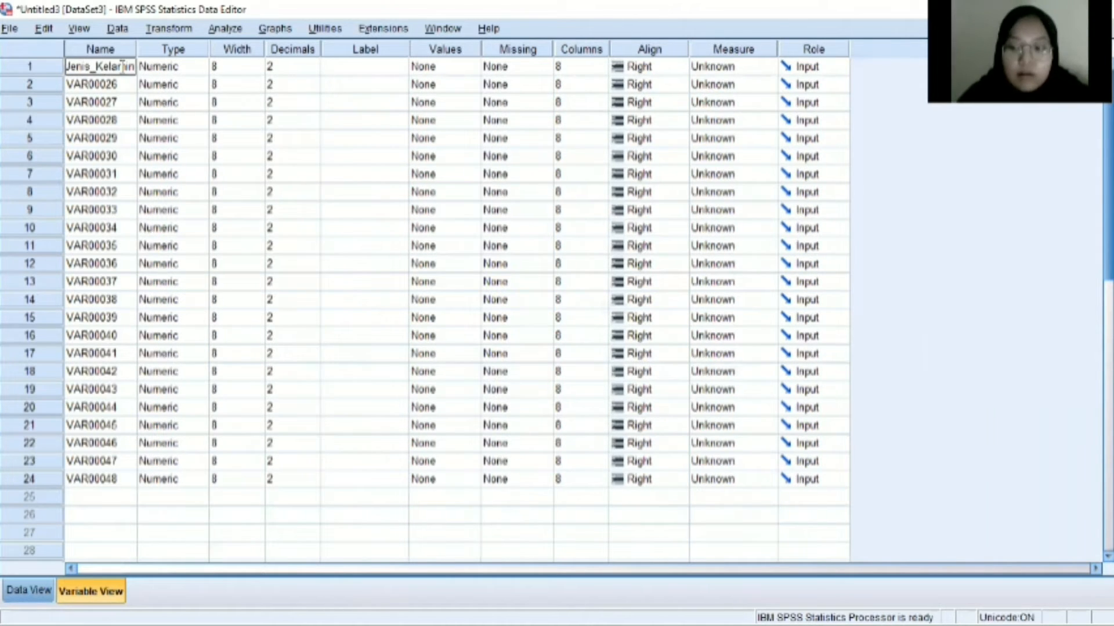
{"action": "key", "text": "Return"}
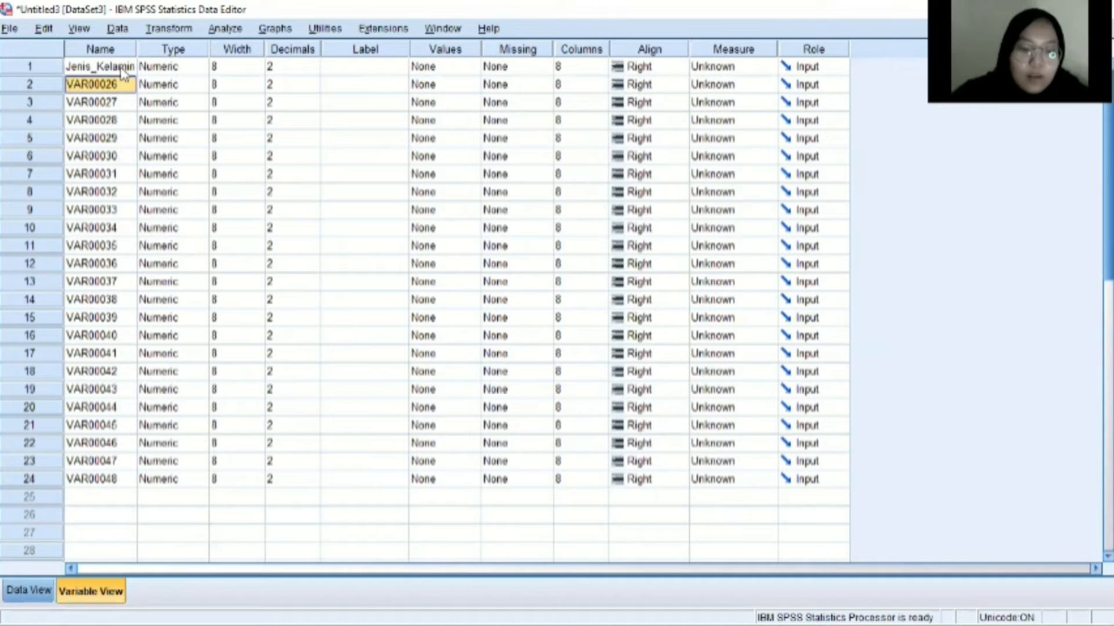
Step: Rename the remaining variables in order as FQ_1 to FQ_11, followed by AM_1 to AM_12
{"action": "type", "text": "FQ_"}
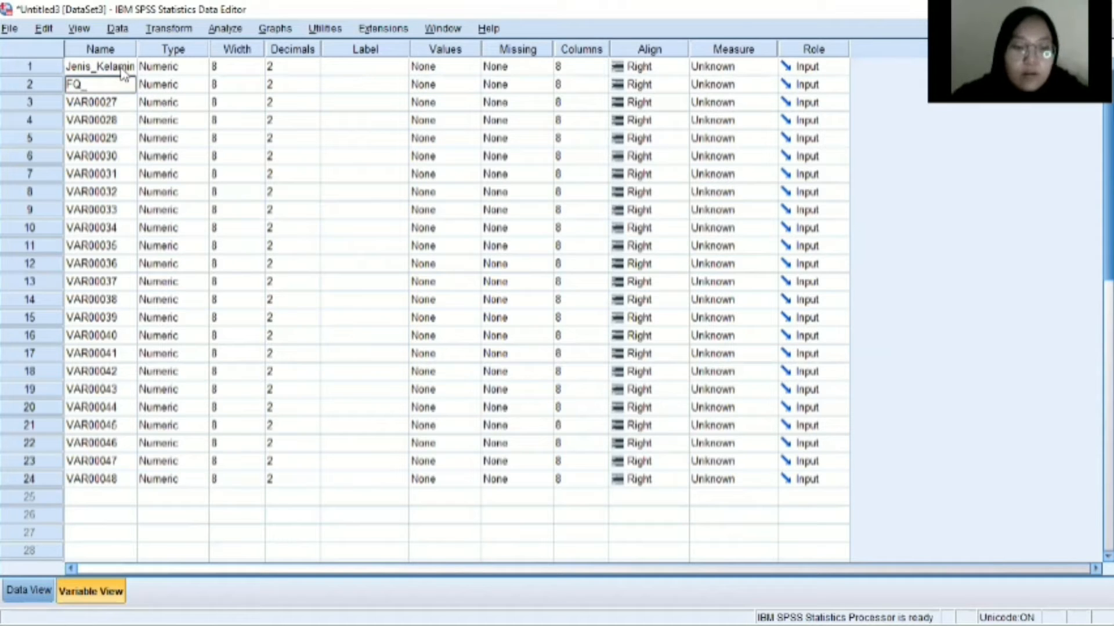
{"action": "left_click", "coordinate": [118, 102]}
{"action": "key", "text": "BackSpace"}
{"action": "key", "text": "BackSpace"}
{"action": "key", "text": "BackSpace"}
{"action": "key", "text": "BackSpace"}
{"action": "key", "text": "BackSpace"}
{"action": "key", "text": "BackSpace"}
{"action": "key", "text": "BackSpace"}
{"action": "key", "text": "BackSpace"}
{"action": "type", "text": "FQ_2"}
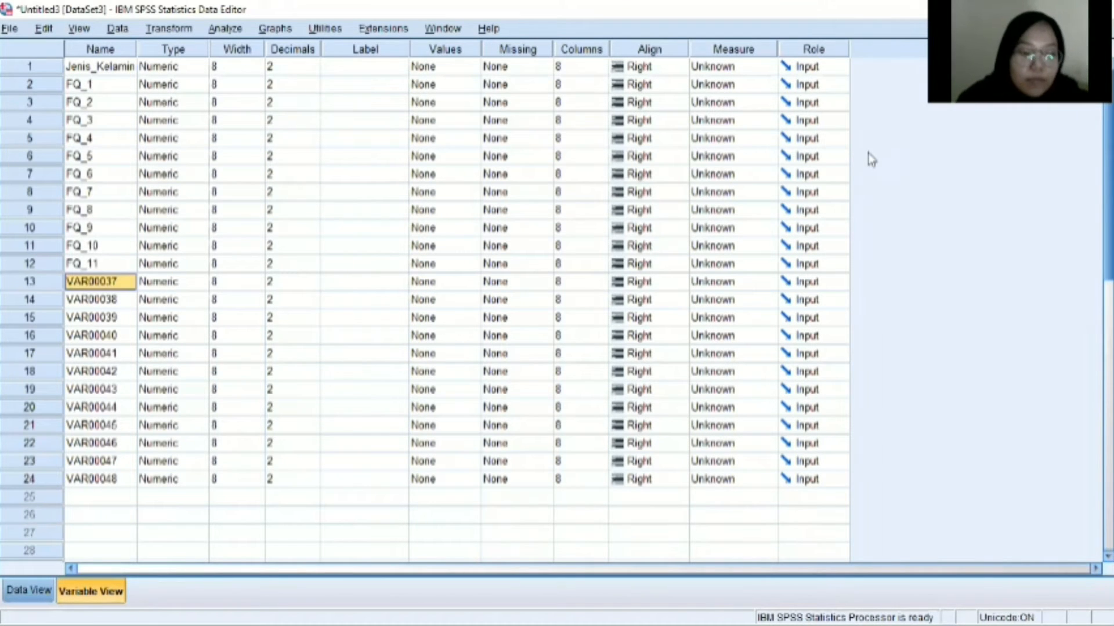
{"action": "type", "text": "aM_1"}
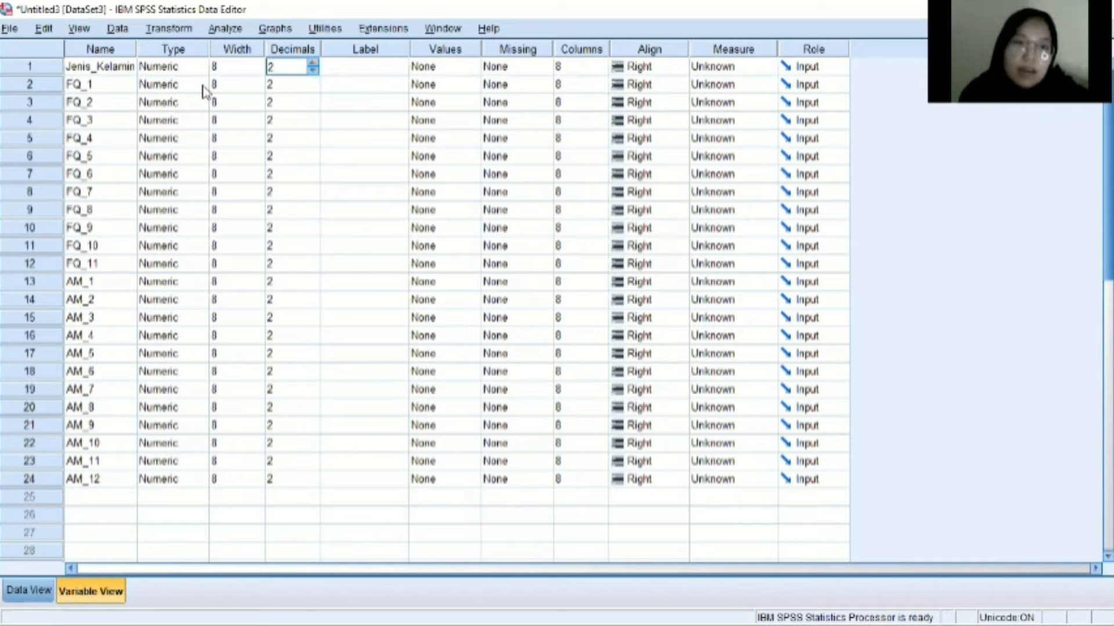
Step: Set the decimals to 0 for all variables from Jenis_Kelamin to AM_12
{"action": "left_click", "coordinate": [34, 595]}
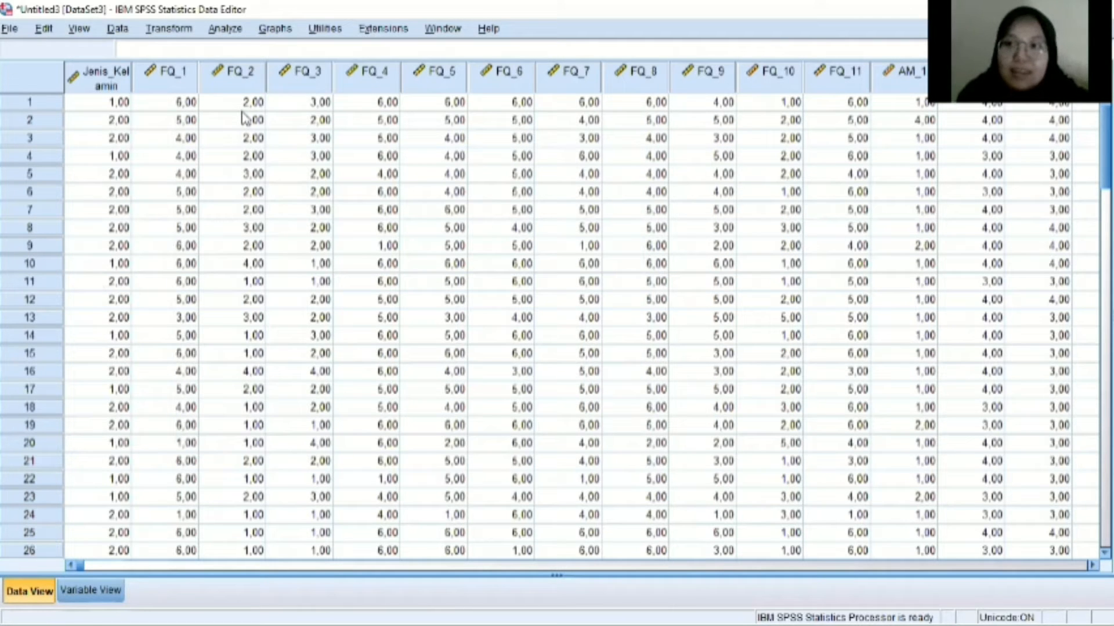
{"action": "left_click", "coordinate": [93, 591]}
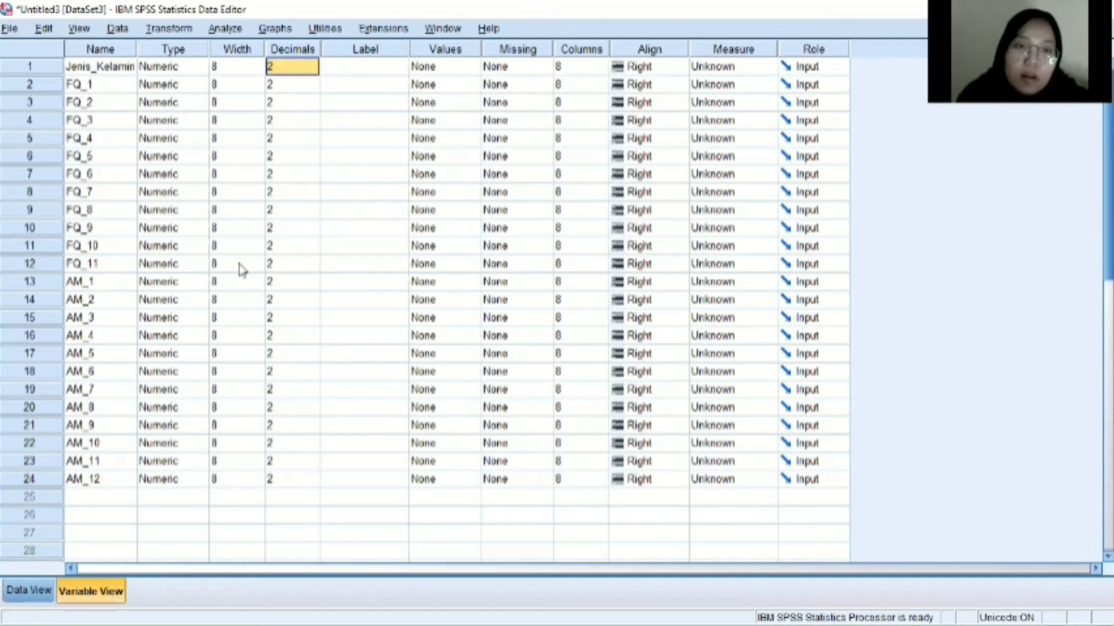
{"action": "type", "text": "1"}
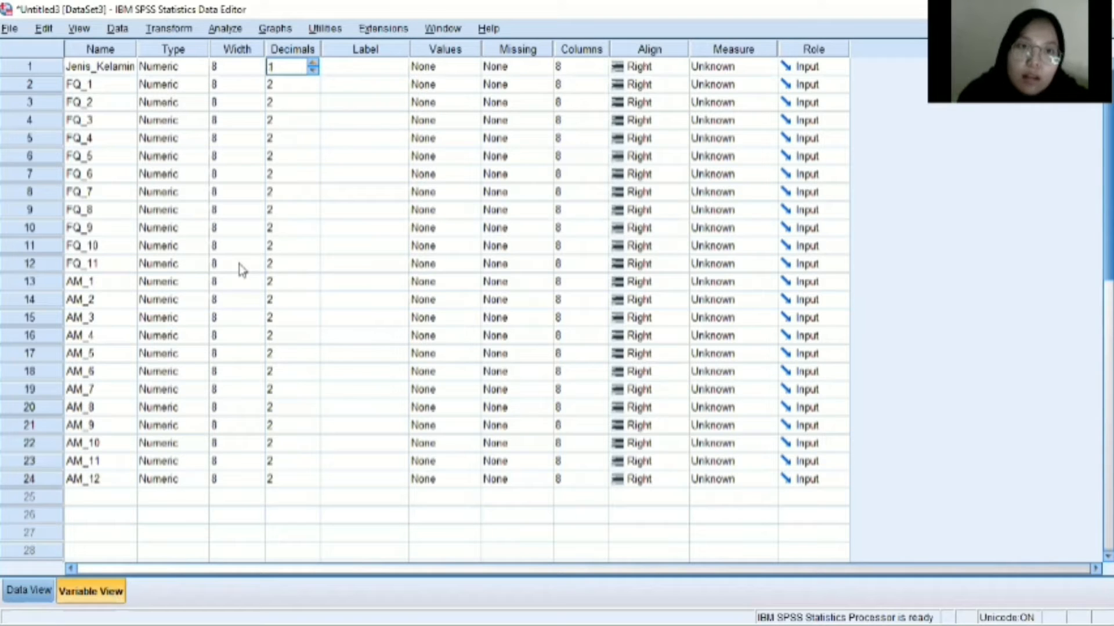
{"action": "type", "text": "0"}
{"action": "key", "text": "Return"}
{"action": "type", "text": "0"}
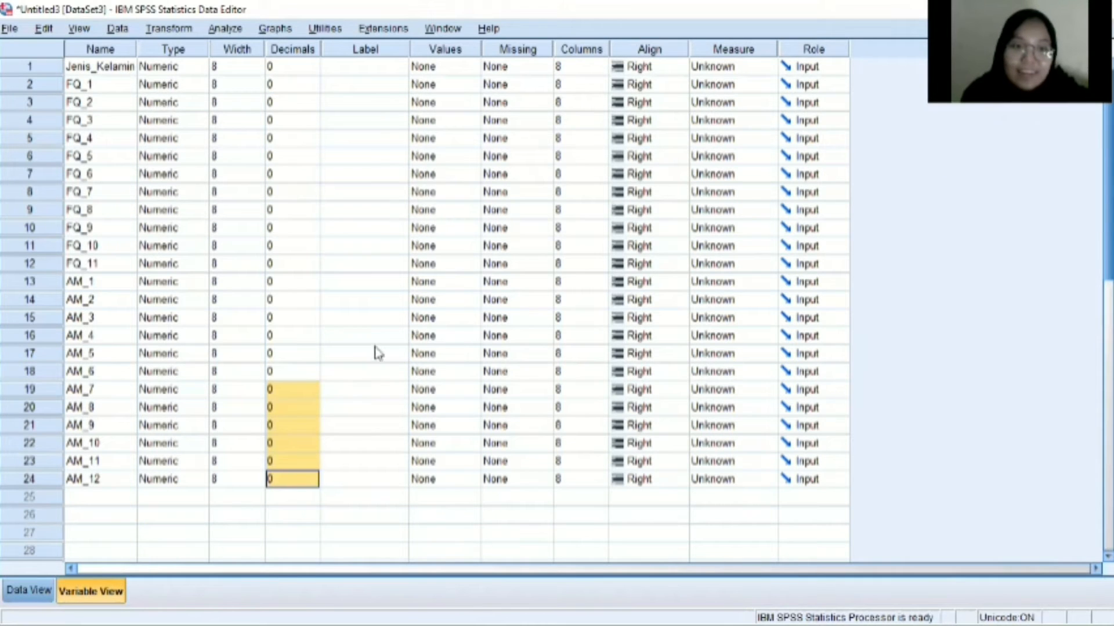
{"action": "left_click", "coordinate": [308, 397]}
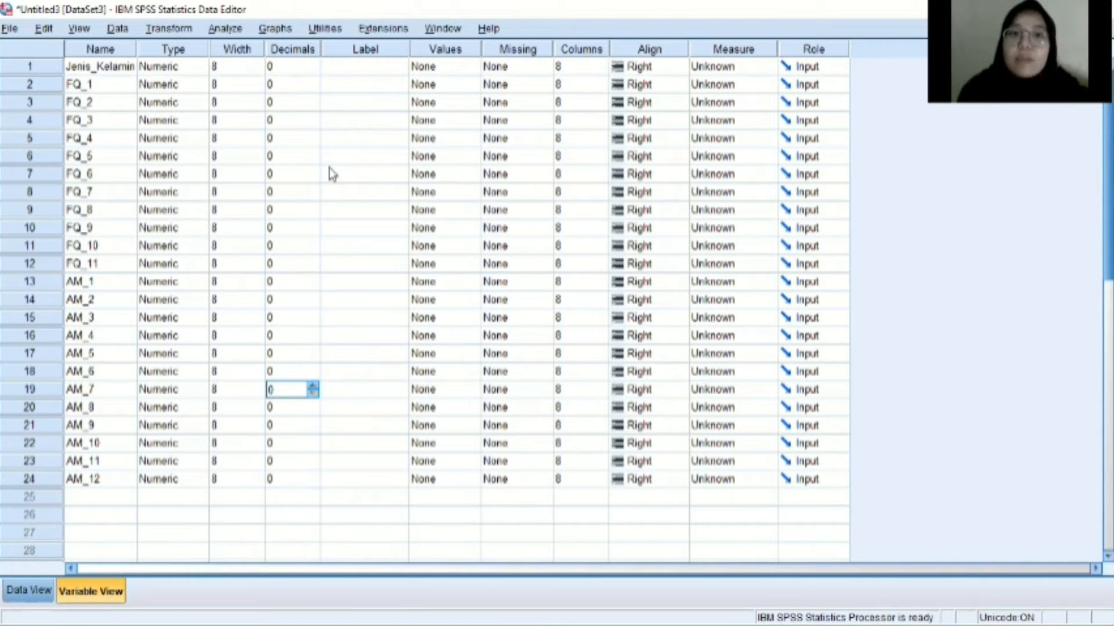
Step: Set the label of the Jenis_Kelamin variable to "Jenis Kelamin"
{"action": "left_click", "coordinate": [361, 67]}
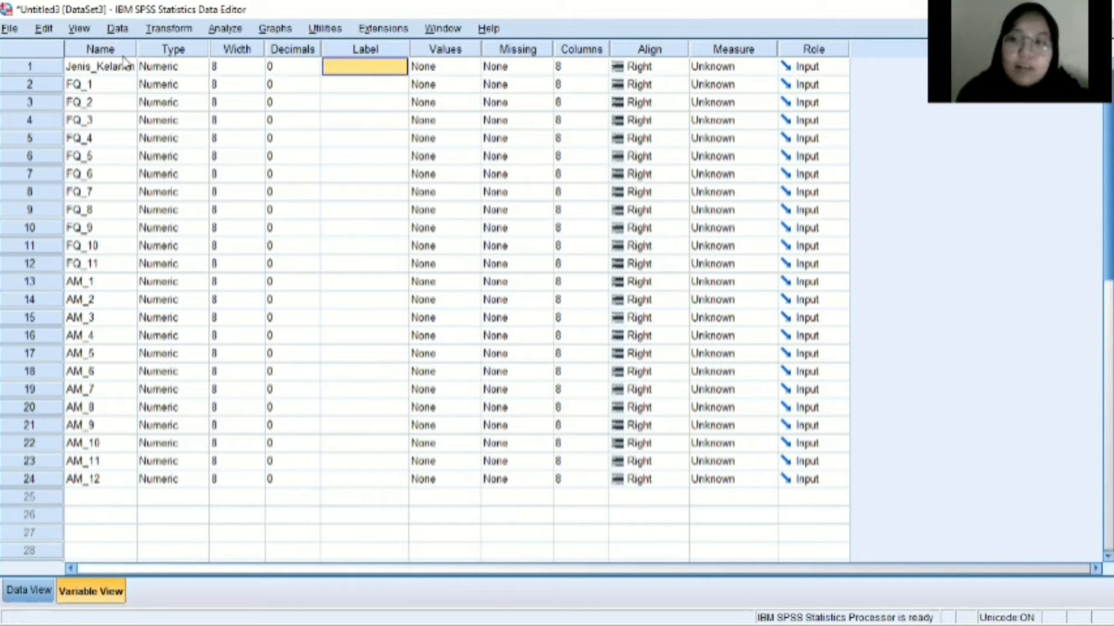
{"action": "left_click", "coordinate": [355, 67]}
{"action": "type", "text": "JENIS"}
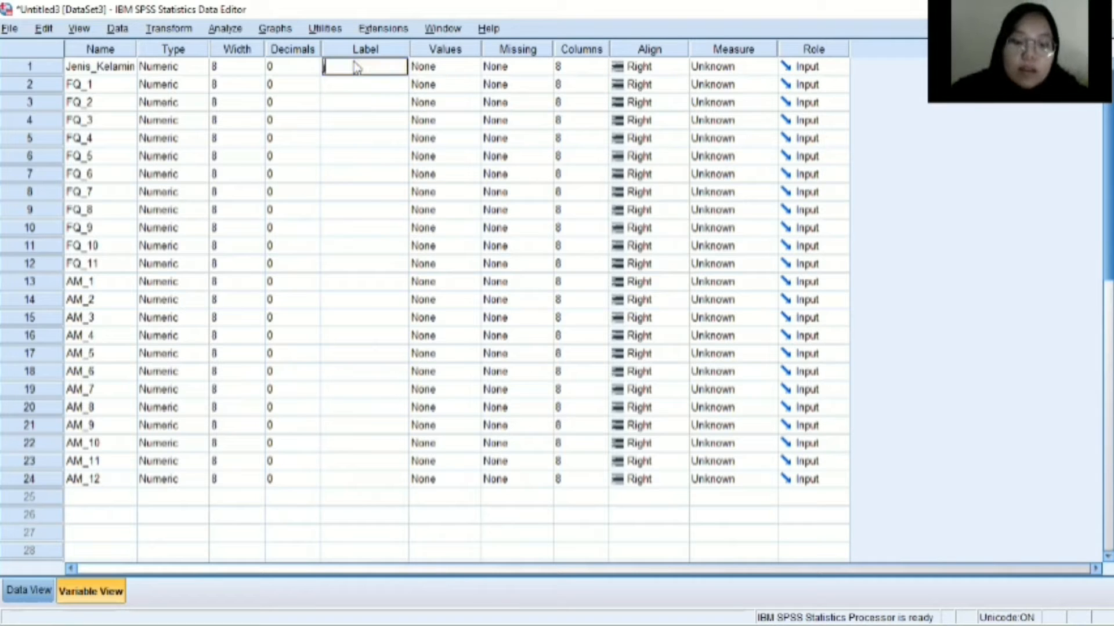
{"action": "key", "text": "BackSpace"}
{"action": "key", "text": "BackSpace"}
{"action": "key", "text": "BackSpace"}
{"action": "key", "text": "BackSpace"}
{"action": "key", "text": "BackSpace"}
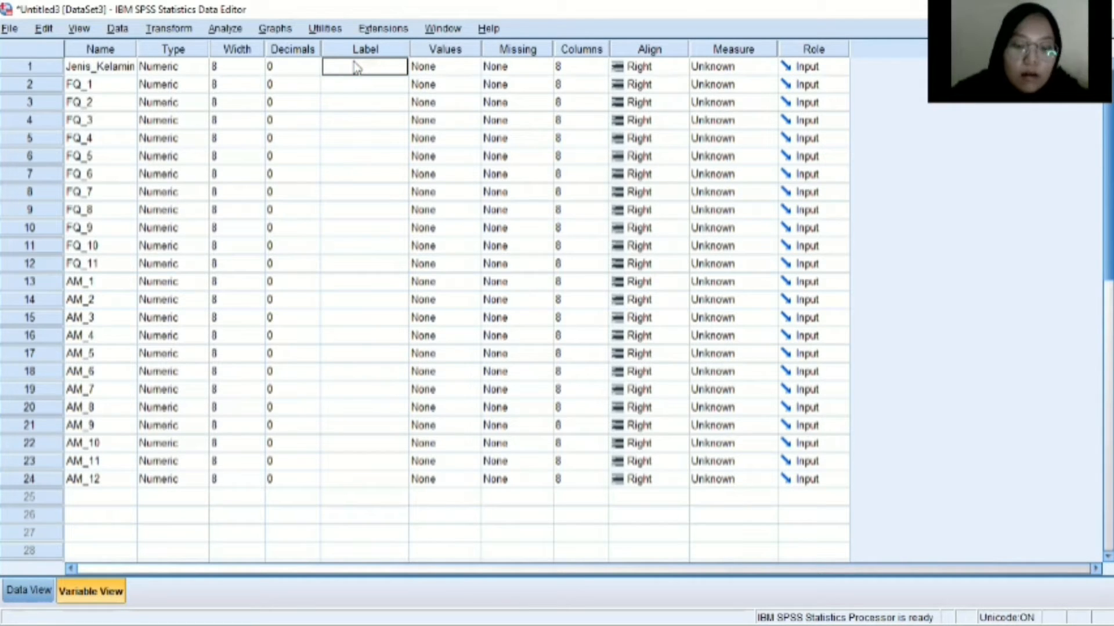
{"action": "type", "text": "Jenis K"}
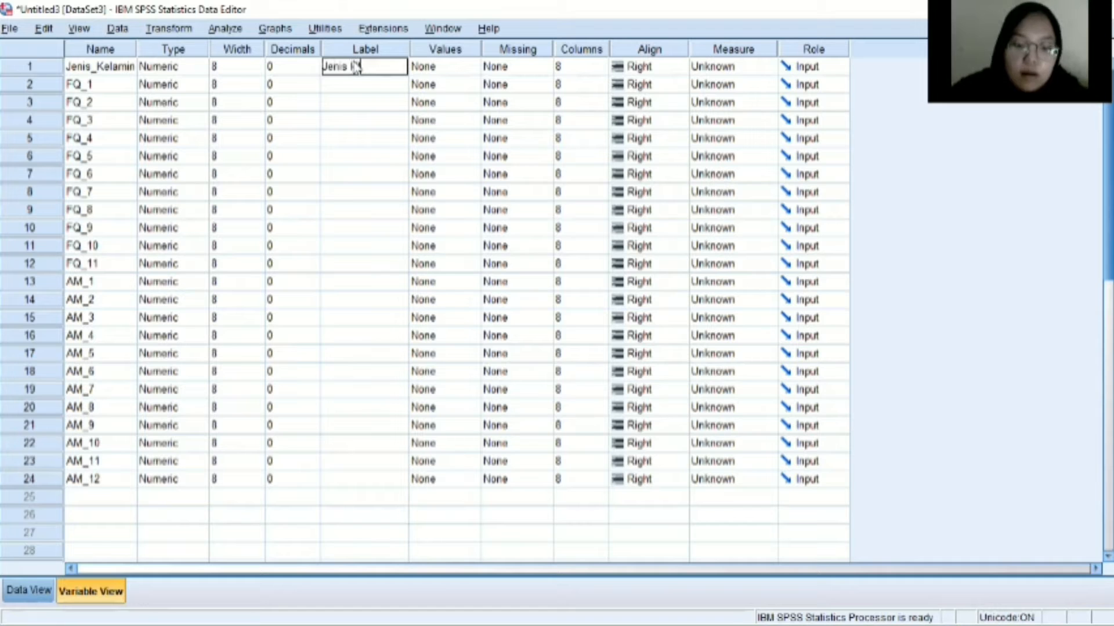
{"action": "type", "text": "elamin"}
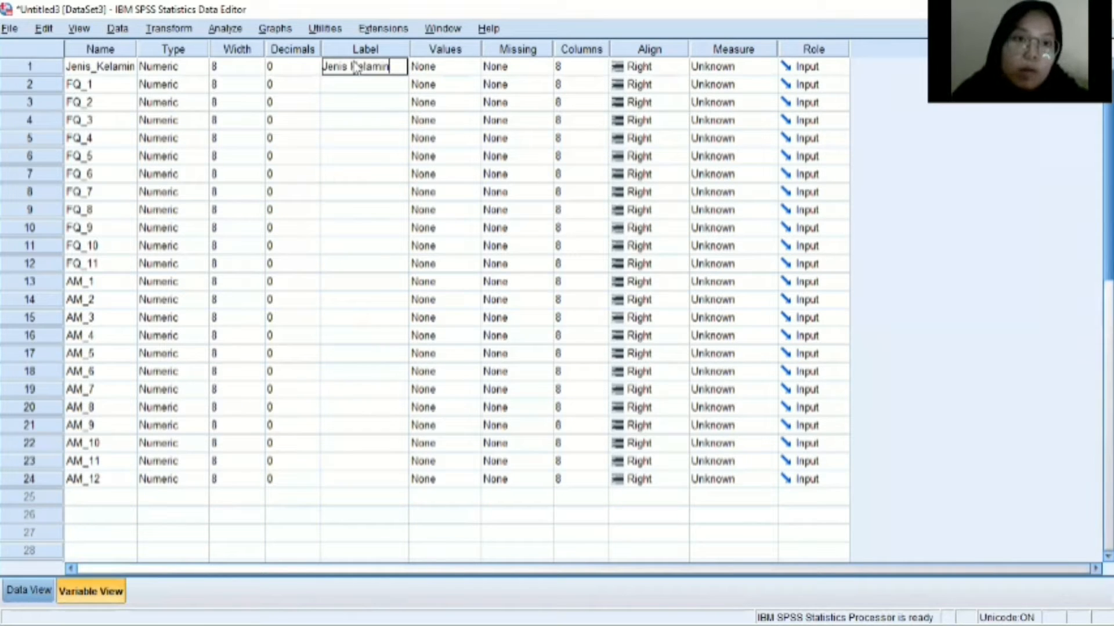
{"action": "key", "text": "Return"}
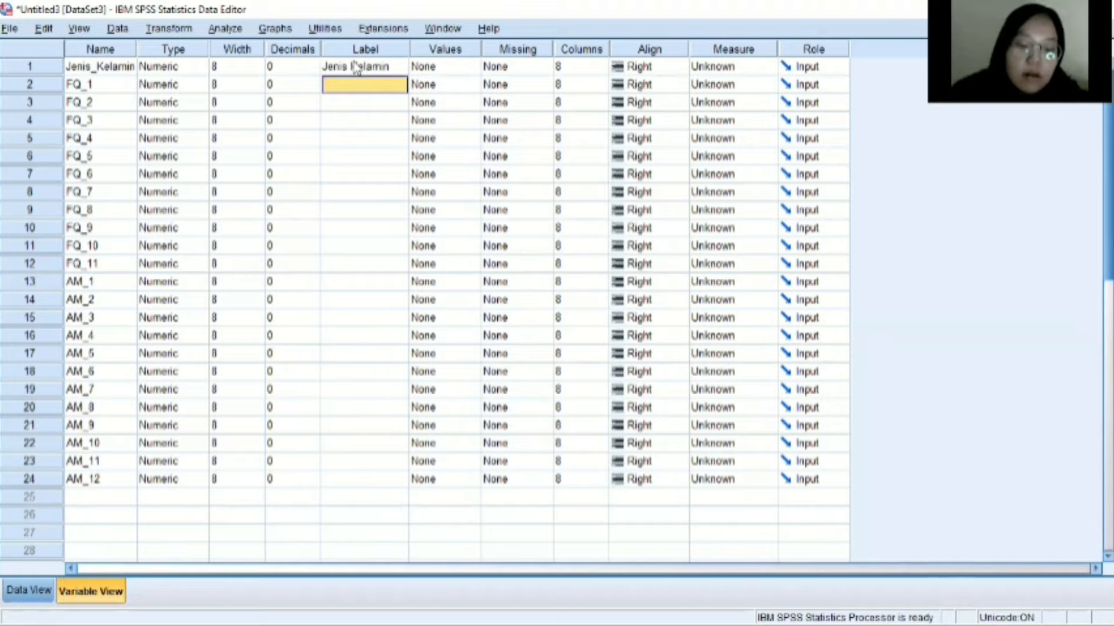
Step: Label variable FQ_1 as "Friendship Quality" and variable AM_1 as "Academic Motivation"
{"action": "type", "text": "Fr"}
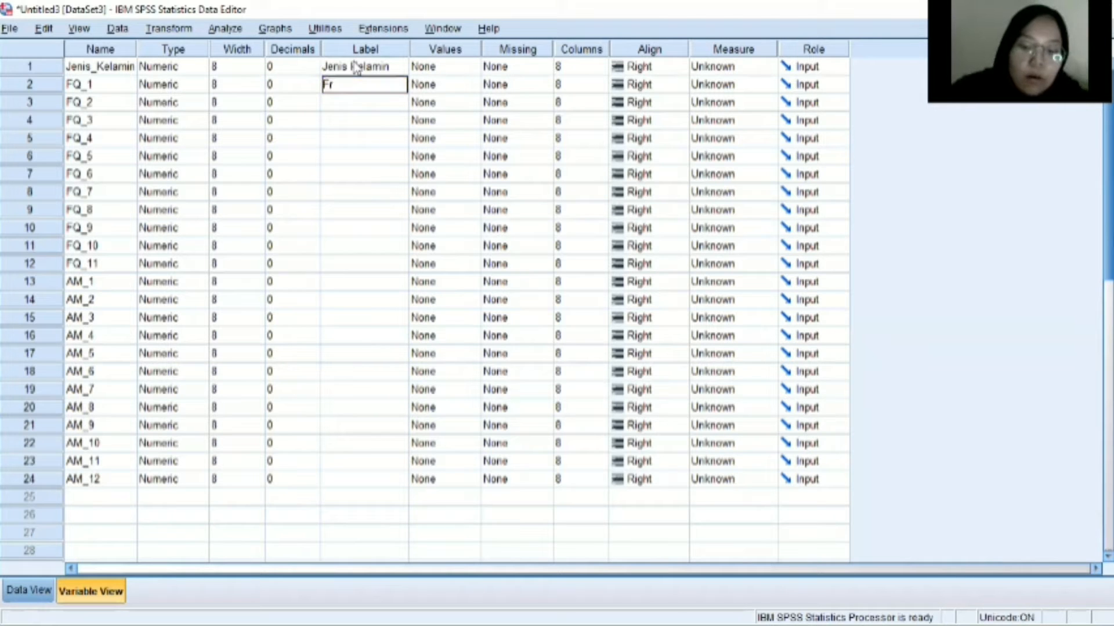
{"action": "type", "text": "iendship"}
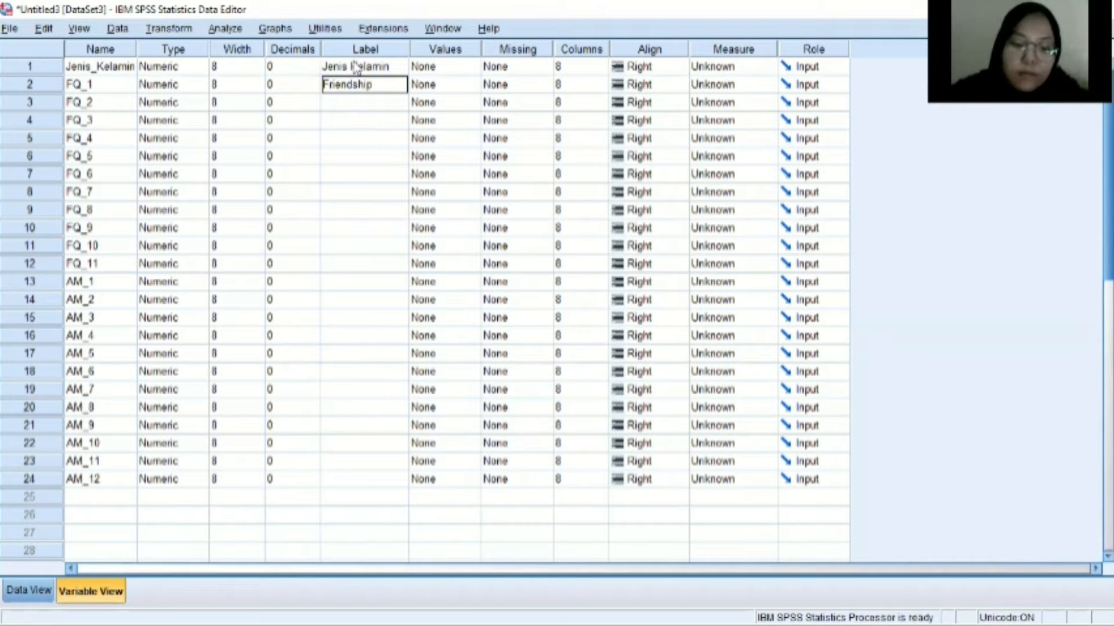
{"action": "type", "text": " Quality"}
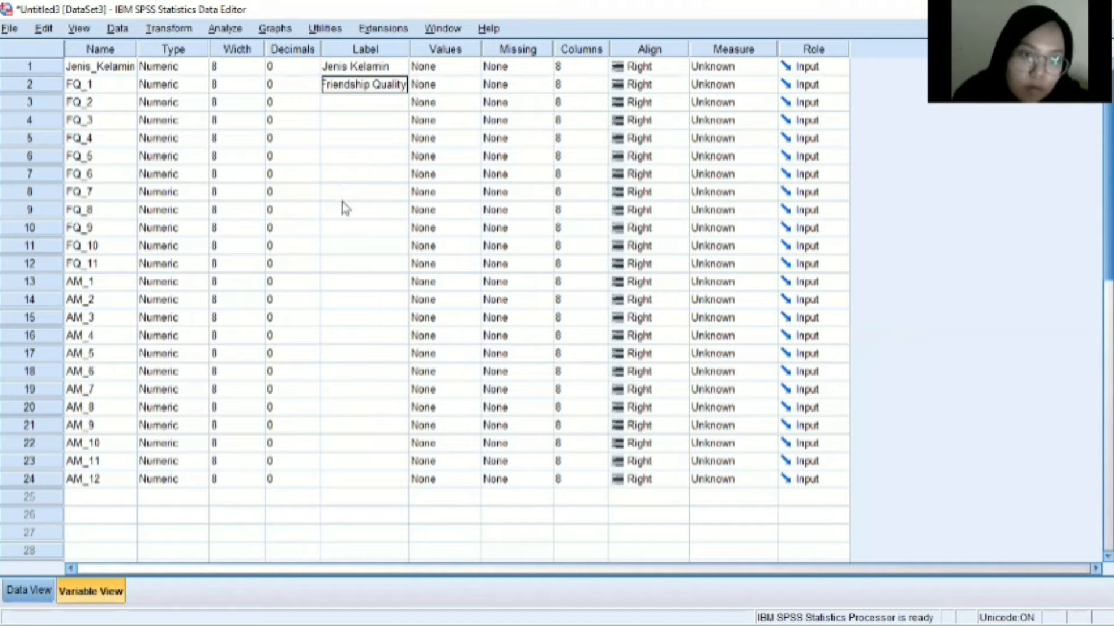
{"action": "left_click", "coordinate": [339, 283]}
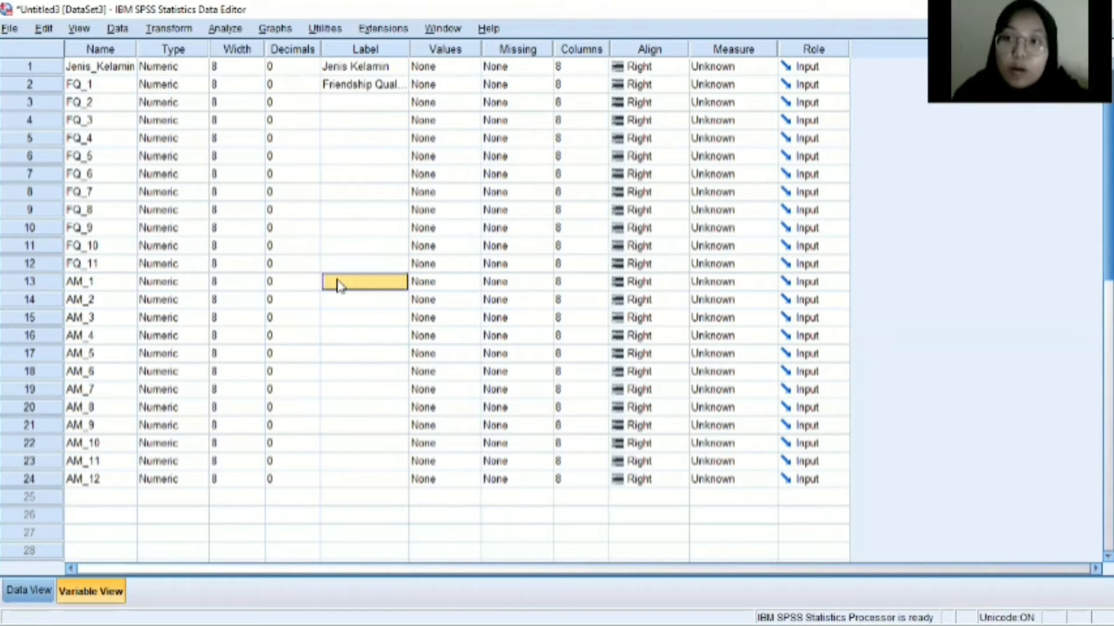
{"action": "type", "text": "Ac"}
{"action": "type", "text": "ademic Mot"}
{"action": "type", "text": "ivation"}
{"action": "left_click", "coordinate": [366, 356]}
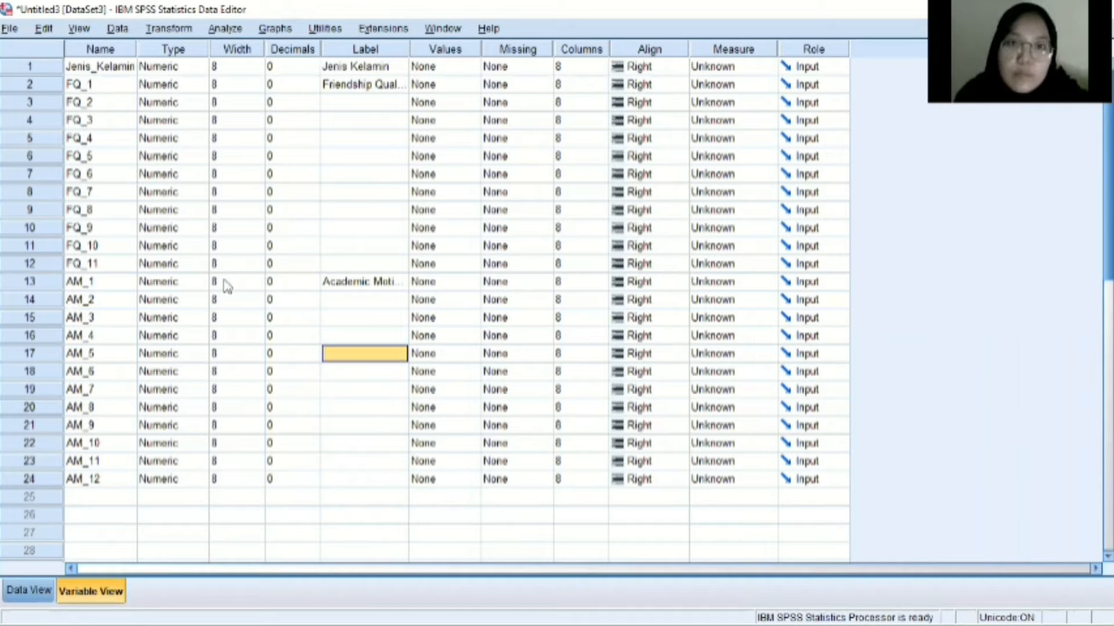
Step: Define the value labels 1 = "Laki-laki" and 2 = "Perempuan" for Jenis_Kelamin
{"action": "left_click", "coordinate": [438, 67]}
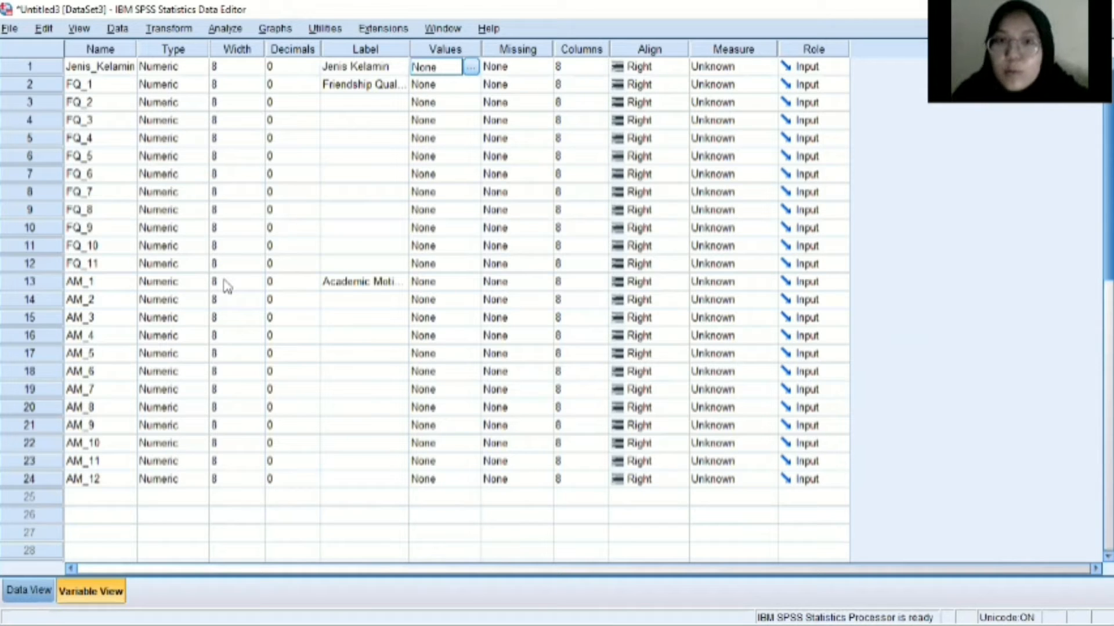
{"action": "left_click", "coordinate": [470, 67]}
{"action": "type", "text": "1"}
{"action": "left_click", "coordinate": [473, 271]}
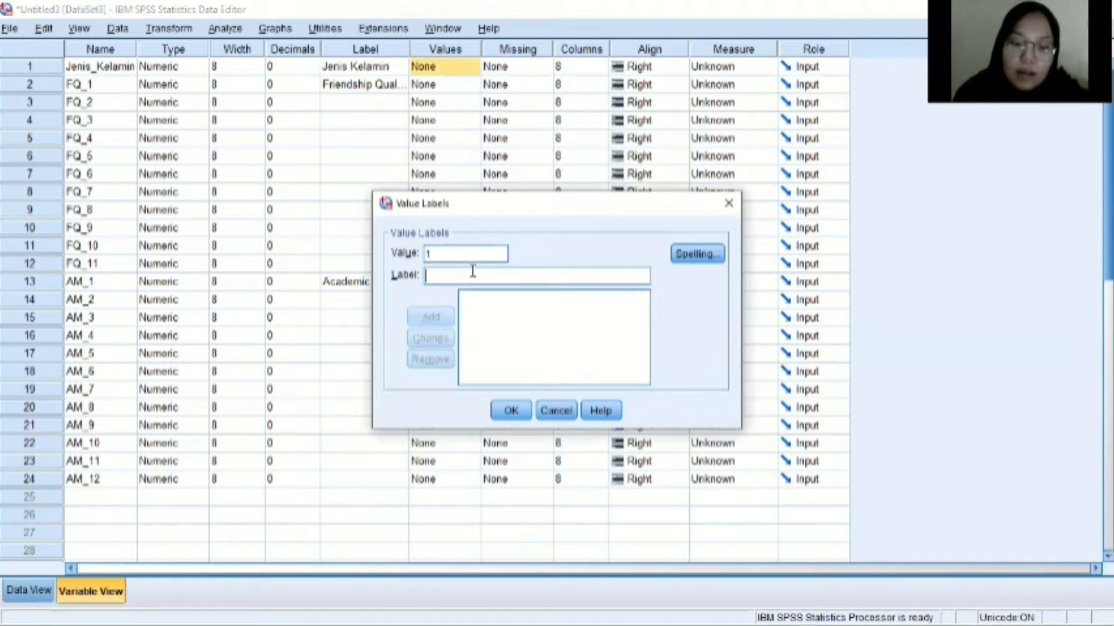
{"action": "type", "text": "Laki-laki"}
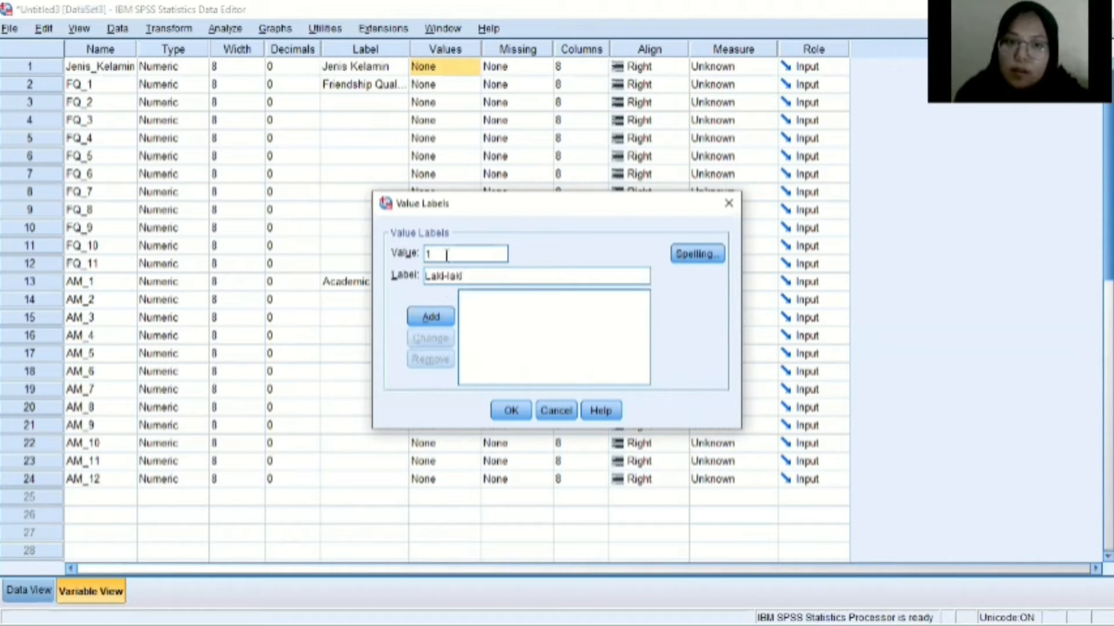
{"action": "left_click", "coordinate": [435, 318]}
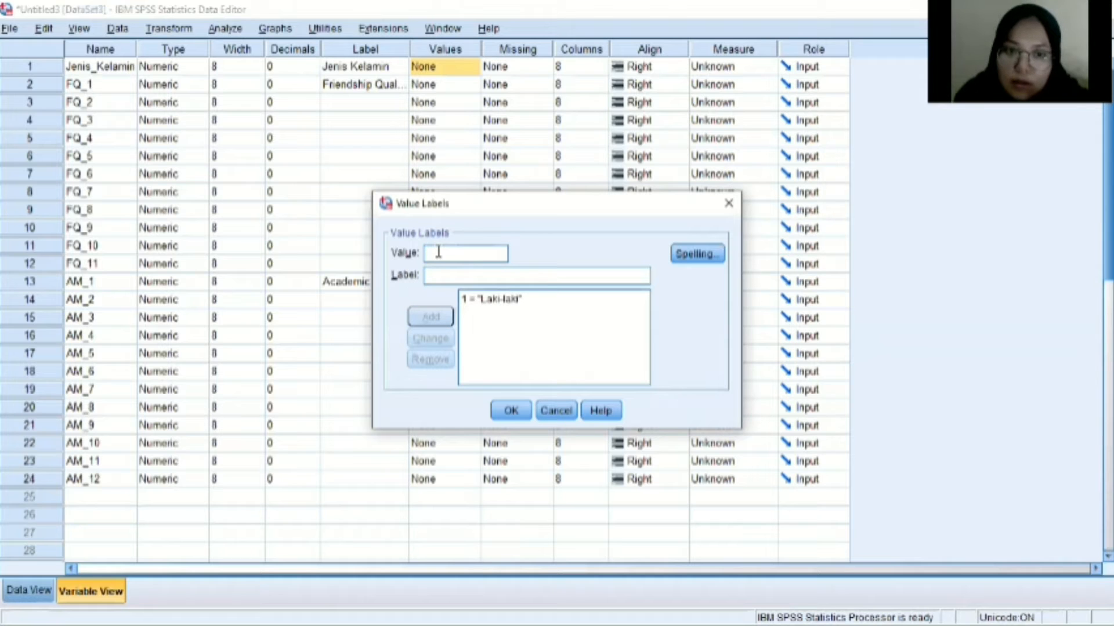
{"action": "type", "text": "2"}
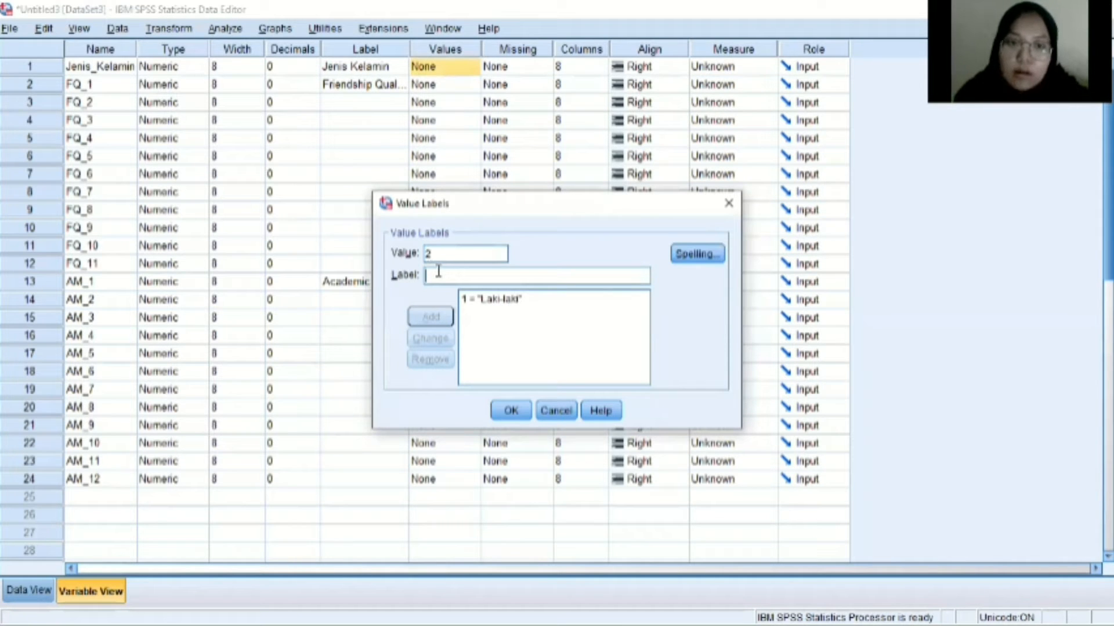
{"action": "type", "text": "Perempuan"}
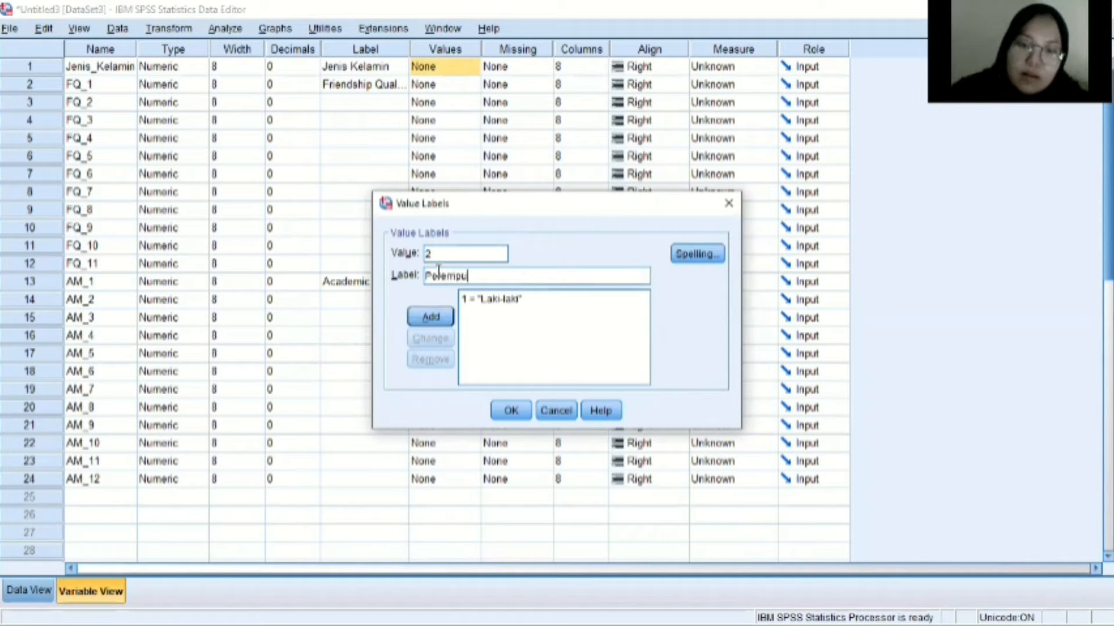
{"action": "left_click", "coordinate": [432, 318]}
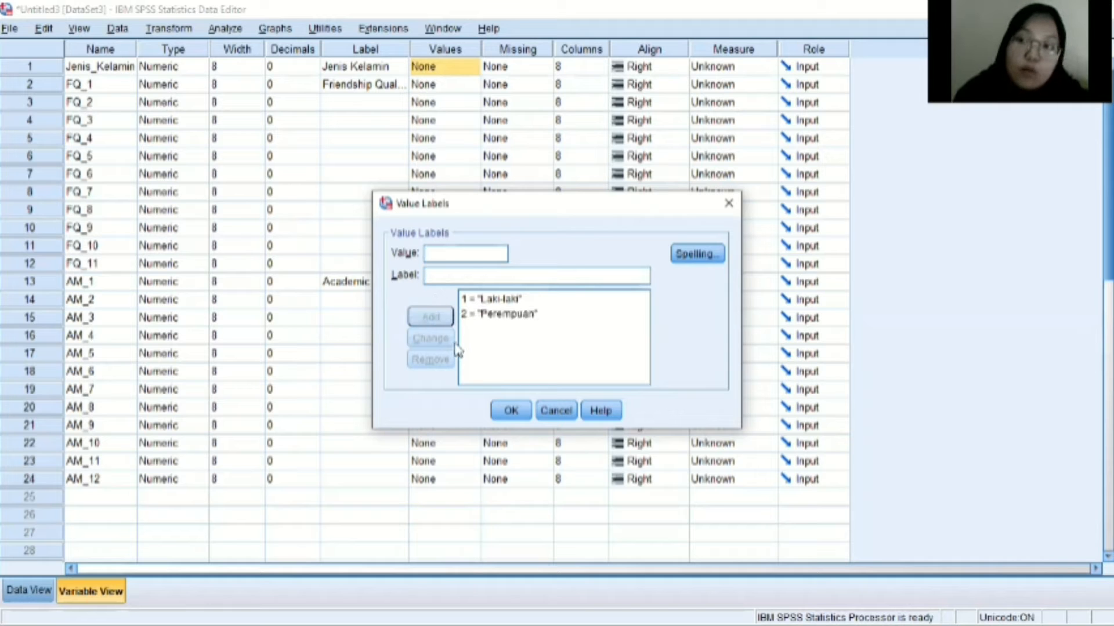
{"action": "left_click", "coordinate": [508, 411]}
Step: Add the value labels 1 = "STS" and 2 = "TS" for variable FQ_1
{"action": "key", "text": "Down"}
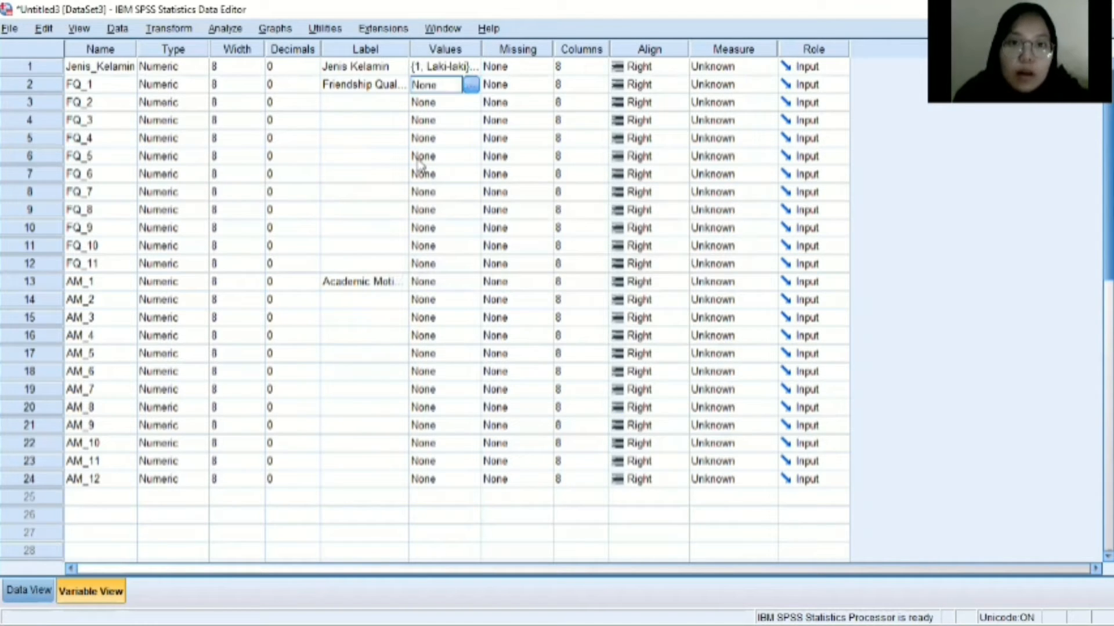
{"action": "type", "text": "1"}
{"action": "left_click", "coordinate": [441, 274]}
{"action": "type", "text": "ST"}
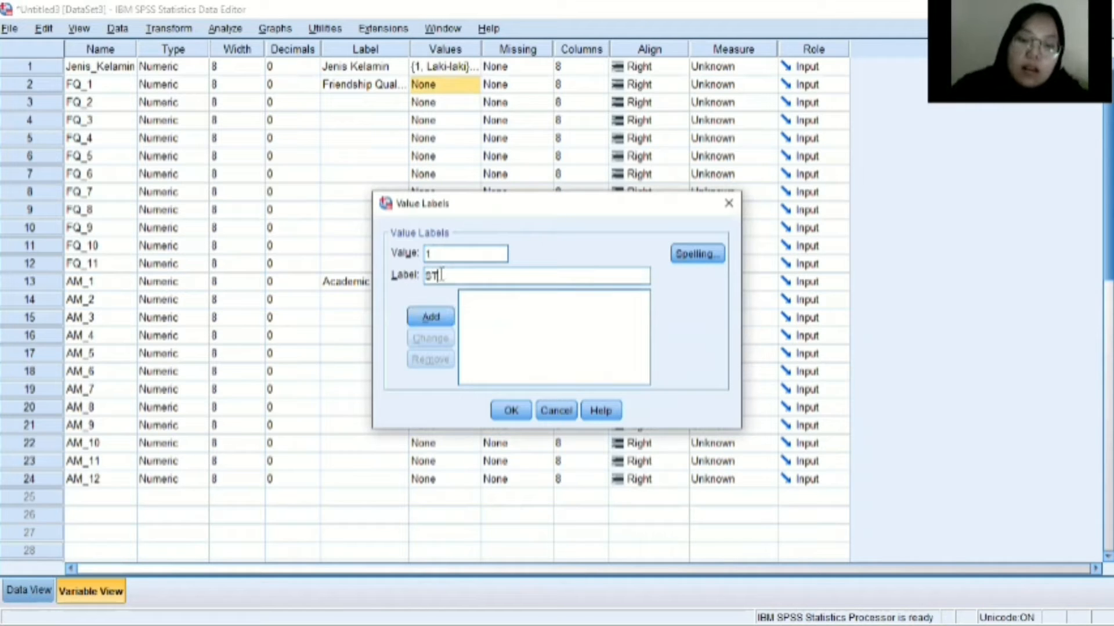
{"action": "type", "text": "S"}
{"action": "left_click", "coordinate": [431, 317]}
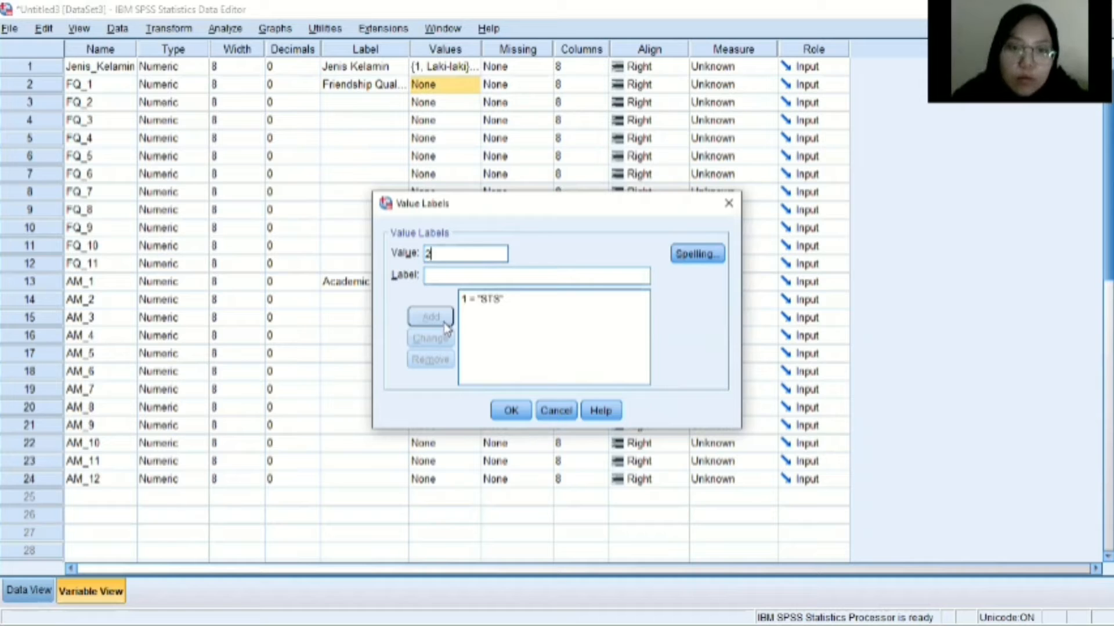
{"action": "left_click", "coordinate": [463, 274]}
{"action": "type", "text": "t"}
{"action": "key", "text": "BackSpace"}
{"action": "type", "text": "TS"}
{"action": "left_click", "coordinate": [437, 322]}
Step: Add the value label 3 = "ATS" for FQ_1 and apply its value labels
{"action": "type", "text": "3"}
{"action": "left_click", "coordinate": [446, 274]}
{"action": "type", "text": "AS"}
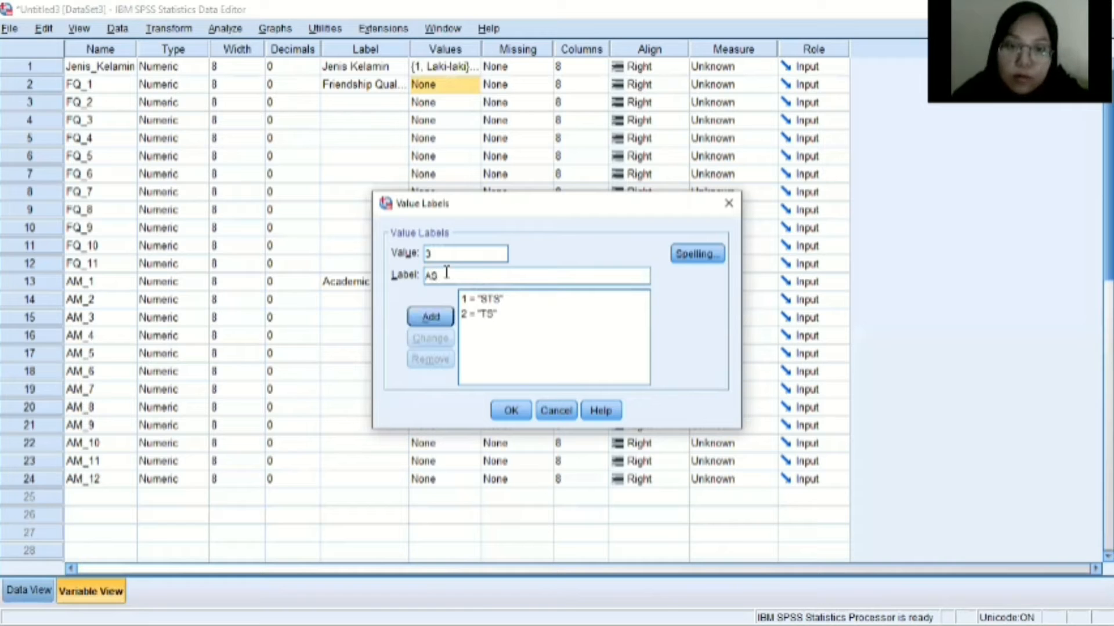
{"action": "key", "text": "BackSpace"}
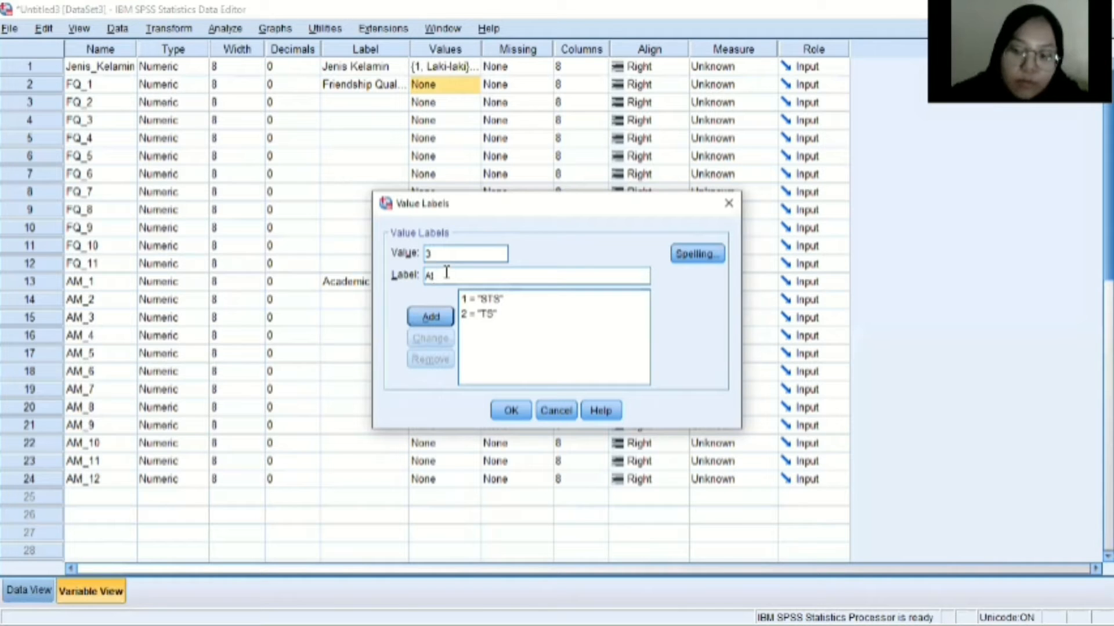
{"action": "type", "text": "TS"}
{"action": "left_click", "coordinate": [435, 317]}
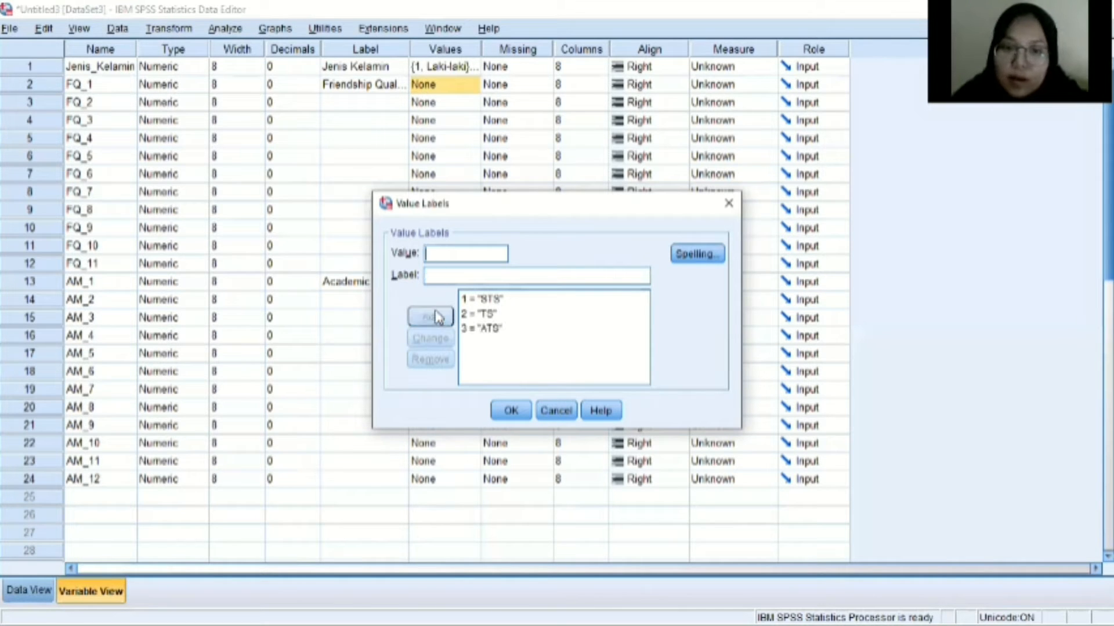
{"action": "key", "text": "Return"}
{"action": "left_click", "coordinate": [450, 229]}
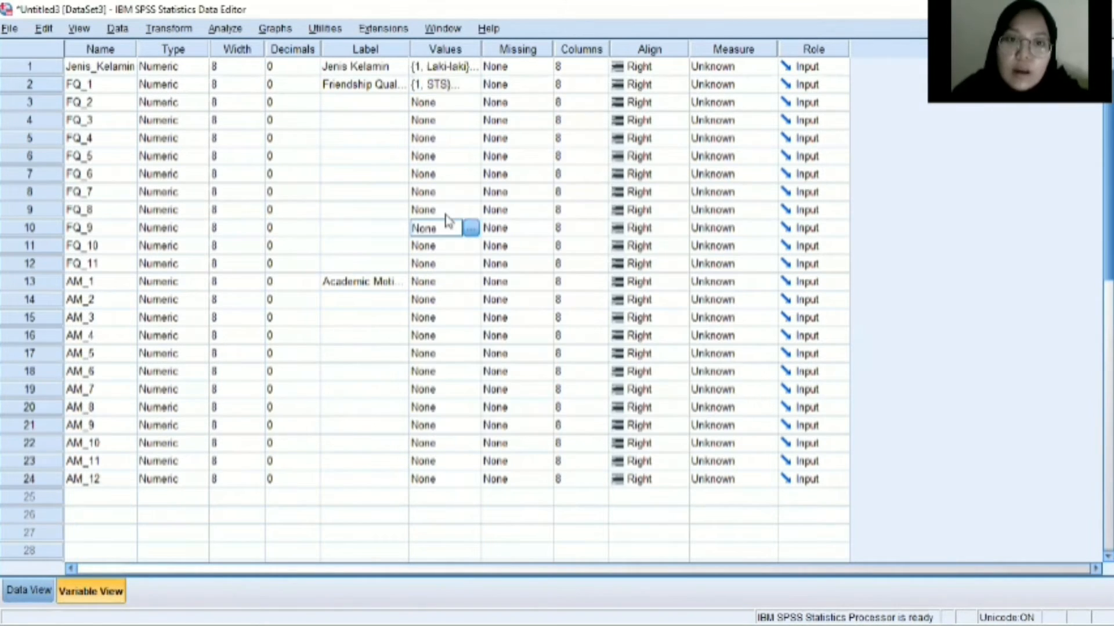
Step: Copy the value labels of FQ_1 to variables FQ_2 through FQ_11
{"action": "left_click", "coordinate": [439, 85]}
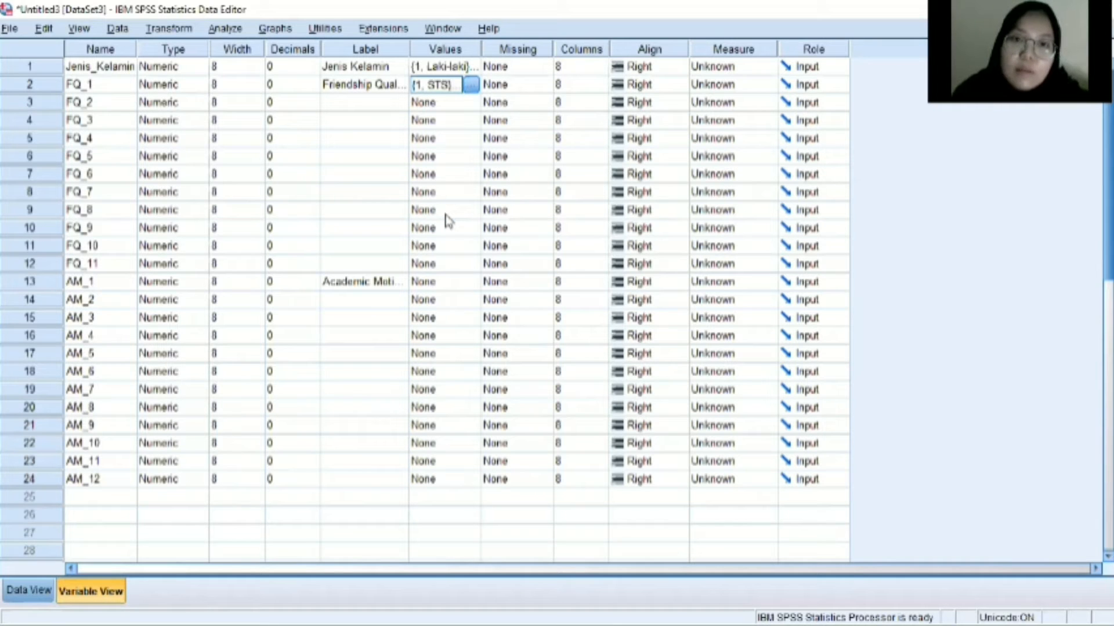
{"action": "right_click", "coordinate": [442, 85]}
{"action": "left_click", "coordinate": [458, 98]}
{"action": "left_click_drag", "start_coordinate": [429, 103], "coordinate": [425, 268]}
{"action": "right_click", "coordinate": [426, 273]}
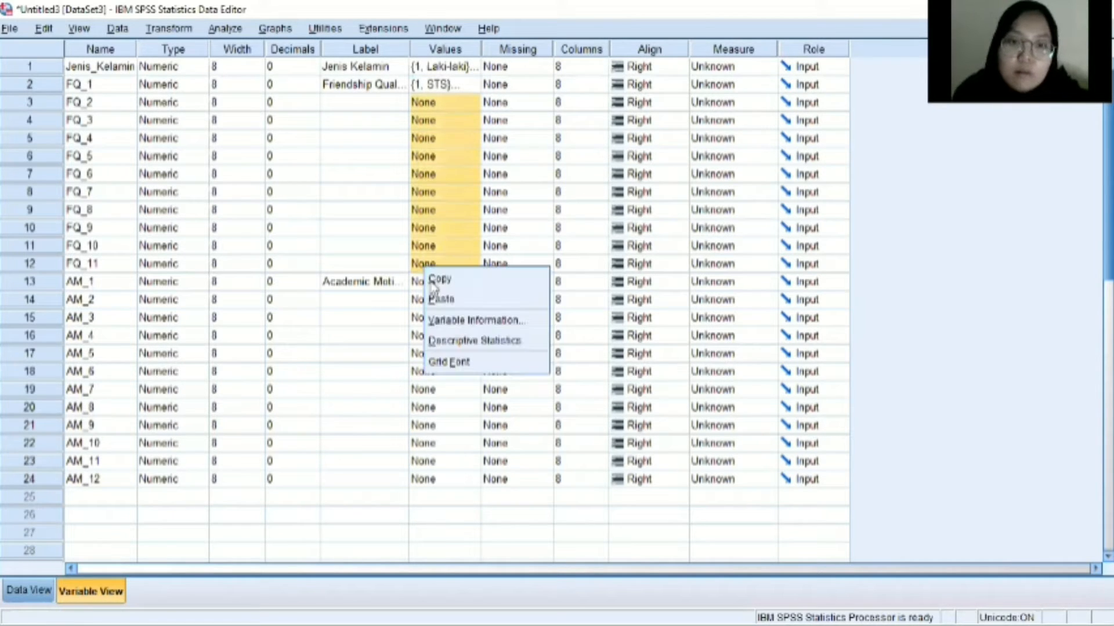
{"action": "left_click", "coordinate": [437, 298]}
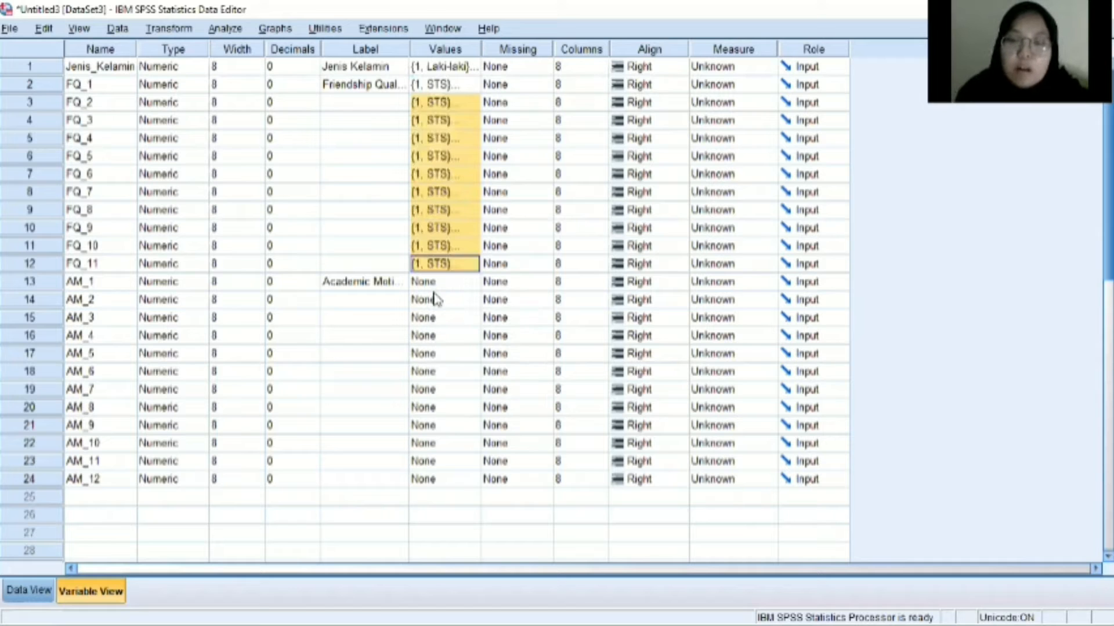
Step: Define the value labels 1 = "STS" and 2 = "TS" for variable AM_1
{"action": "left_click", "coordinate": [435, 283]}
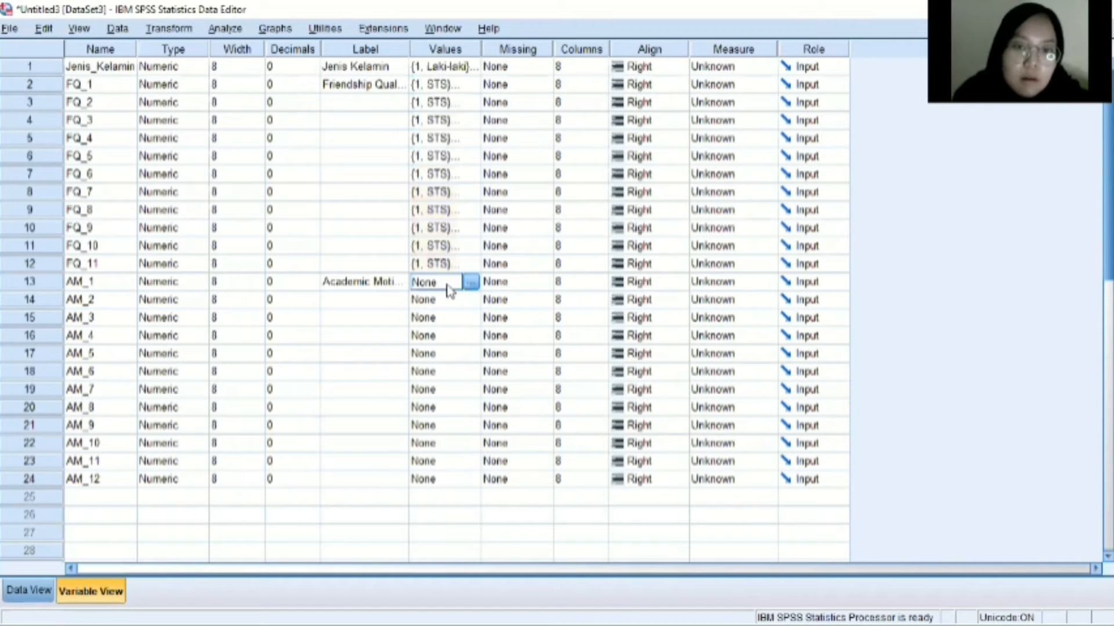
{"action": "left_click", "coordinate": [471, 283]}
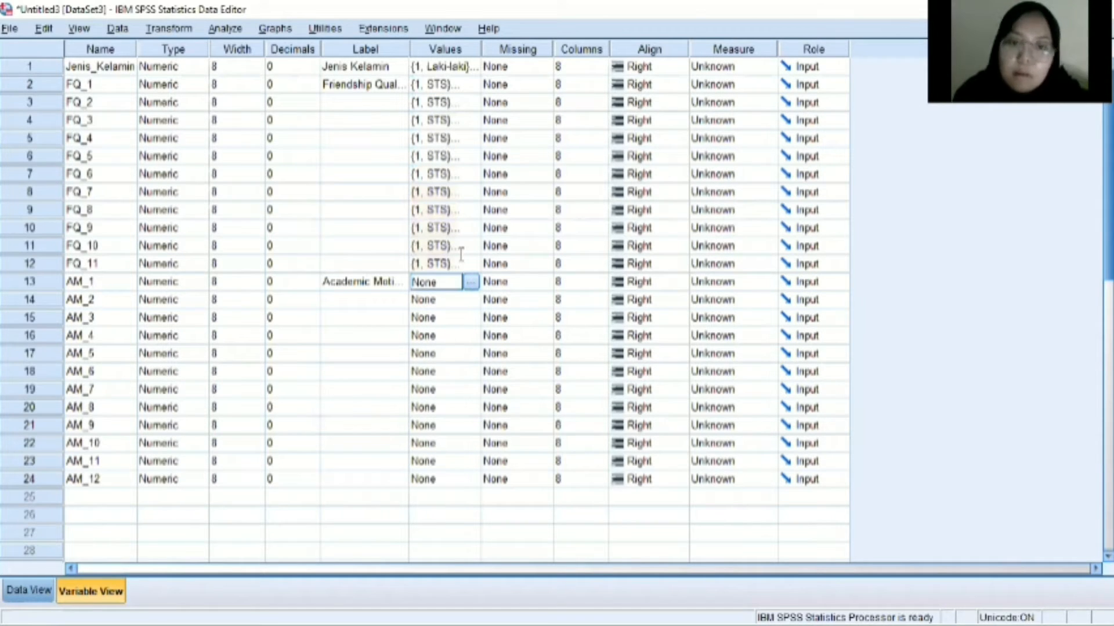
{"action": "type", "text": "1"}
{"action": "left_click", "coordinate": [454, 272]}
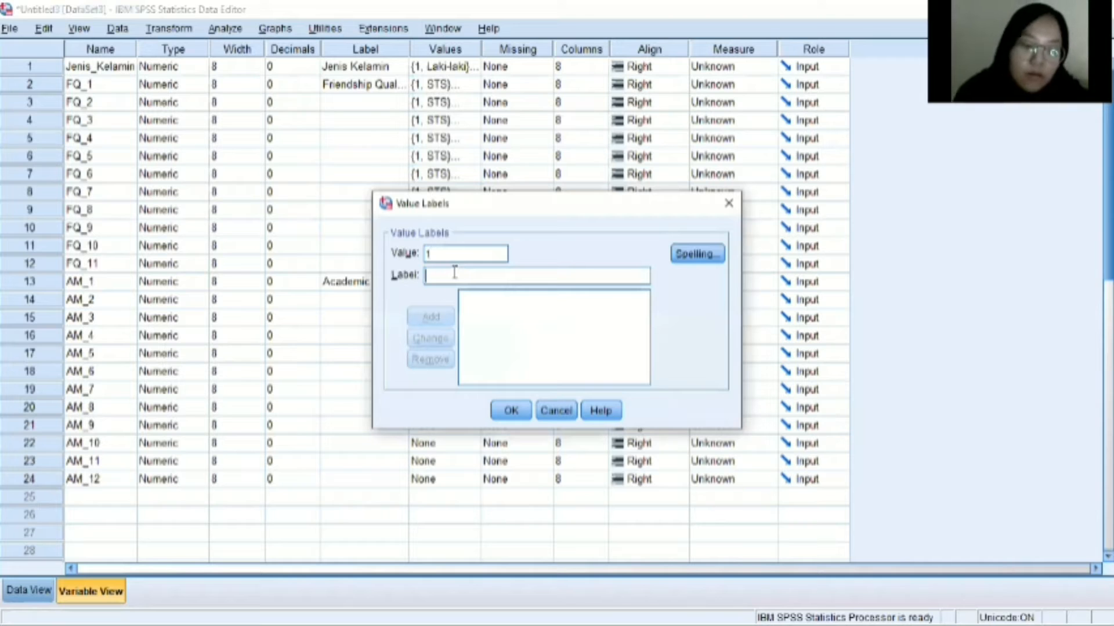
{"action": "type", "text": "STS"}
{"action": "left_click", "coordinate": [433, 316]}
{"action": "type", "text": "2"}
{"action": "left_click", "coordinate": [448, 272]}
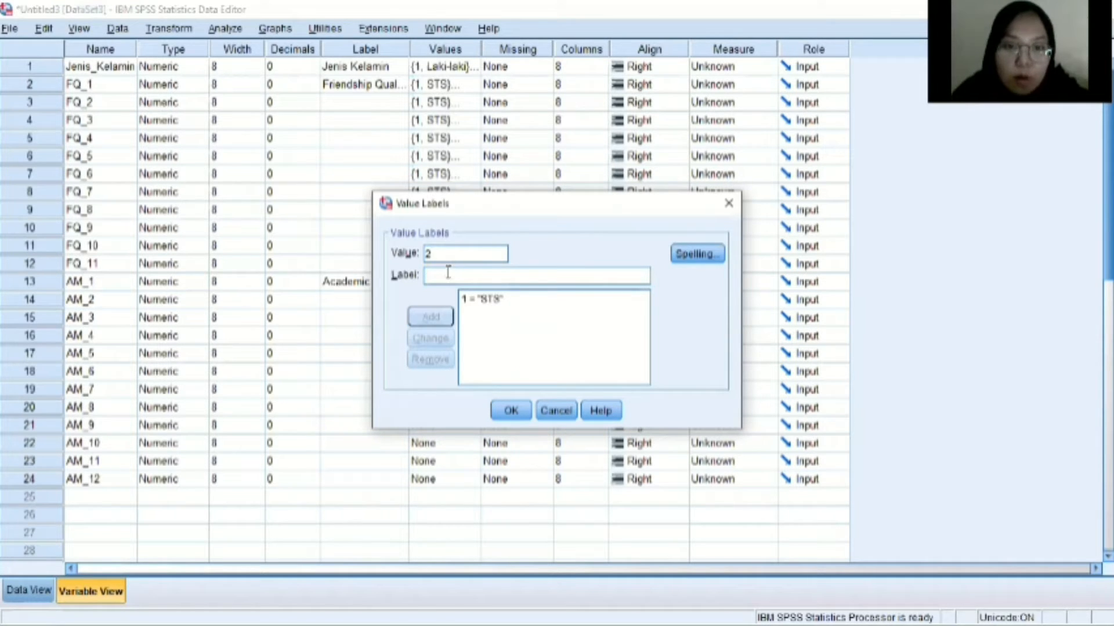
{"action": "type", "text": "TS"}
{"action": "left_click", "coordinate": [432, 316]}
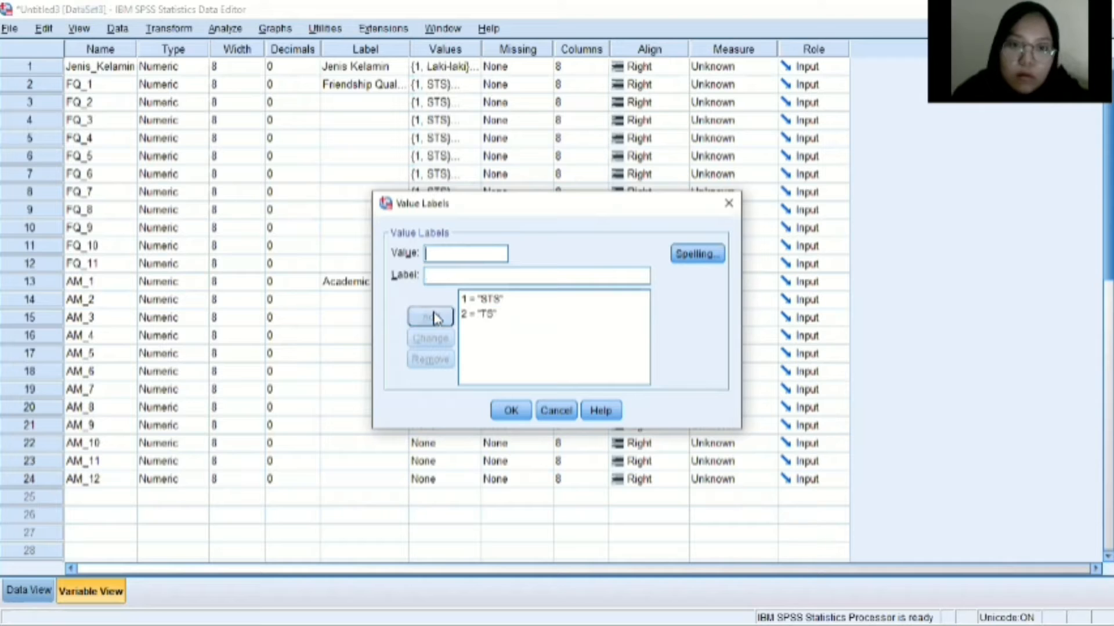
{"action": "left_click", "coordinate": [510, 410]}
Step: Copy the value labels of AM_1 to variables AM_2 through AM_12
{"action": "right_click", "coordinate": [451, 282]}
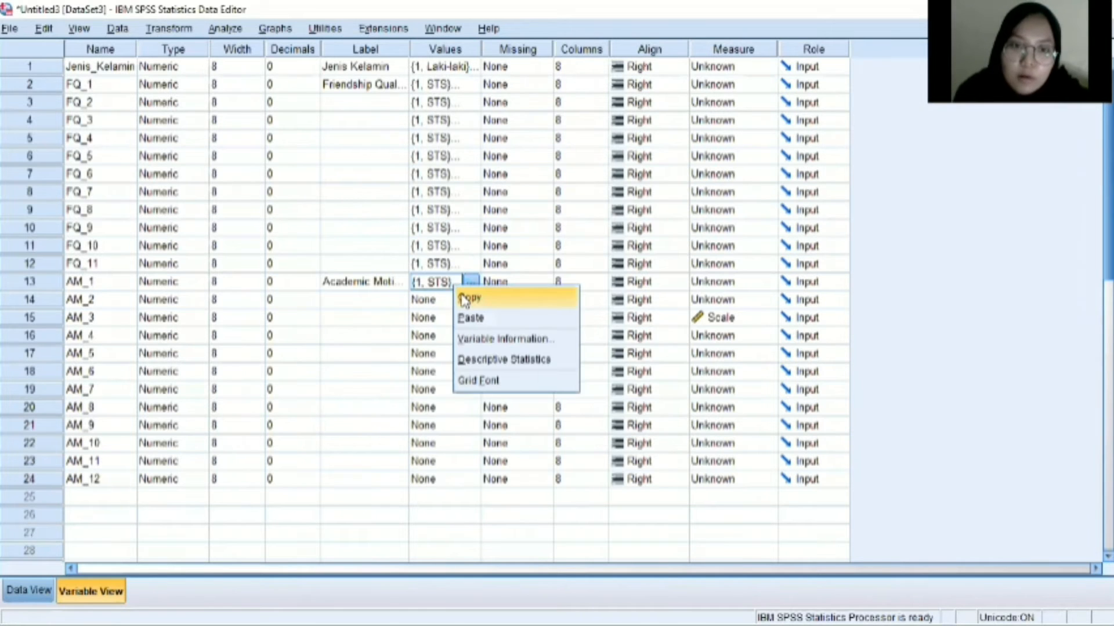
{"action": "left_click", "coordinate": [467, 295]}
{"action": "left_click_drag", "start_coordinate": [426, 300], "coordinate": [438, 479]}
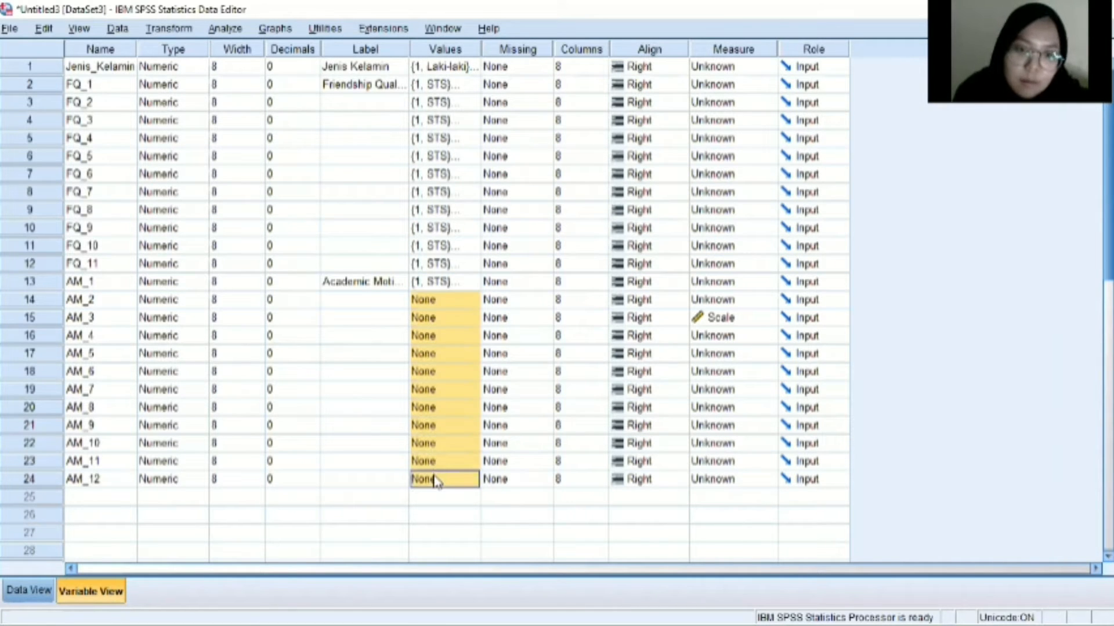
{"action": "right_click", "coordinate": [437, 480]}
{"action": "left_click", "coordinate": [451, 509]}
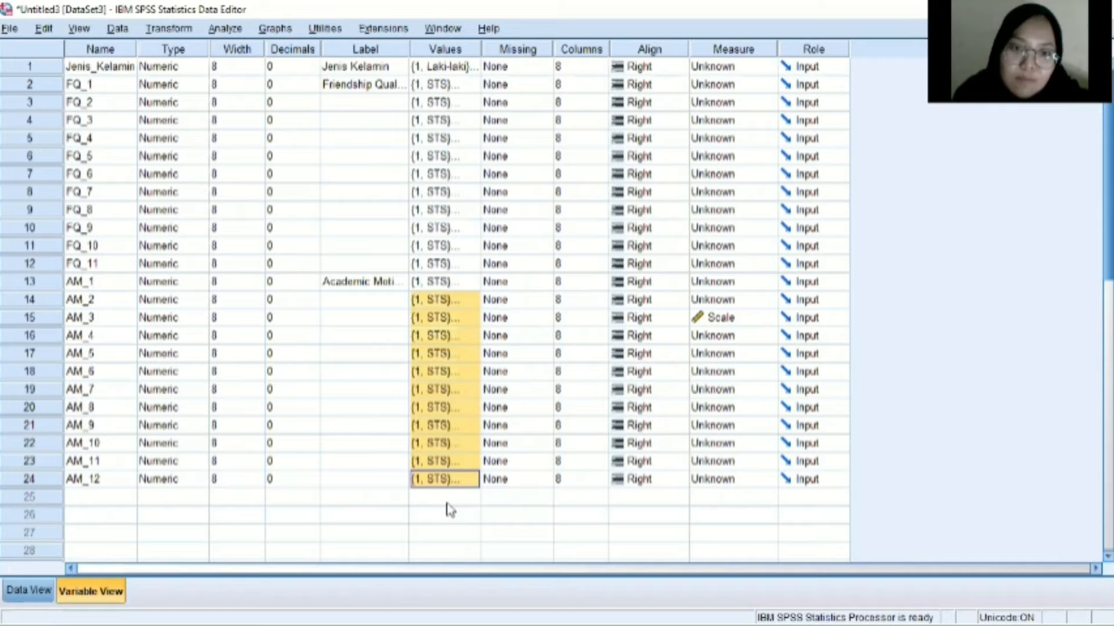
Step: Check the value labels defined for AM_12, FQ_9 and Jenis_Kelamin
{"action": "left_click", "coordinate": [446, 479]}
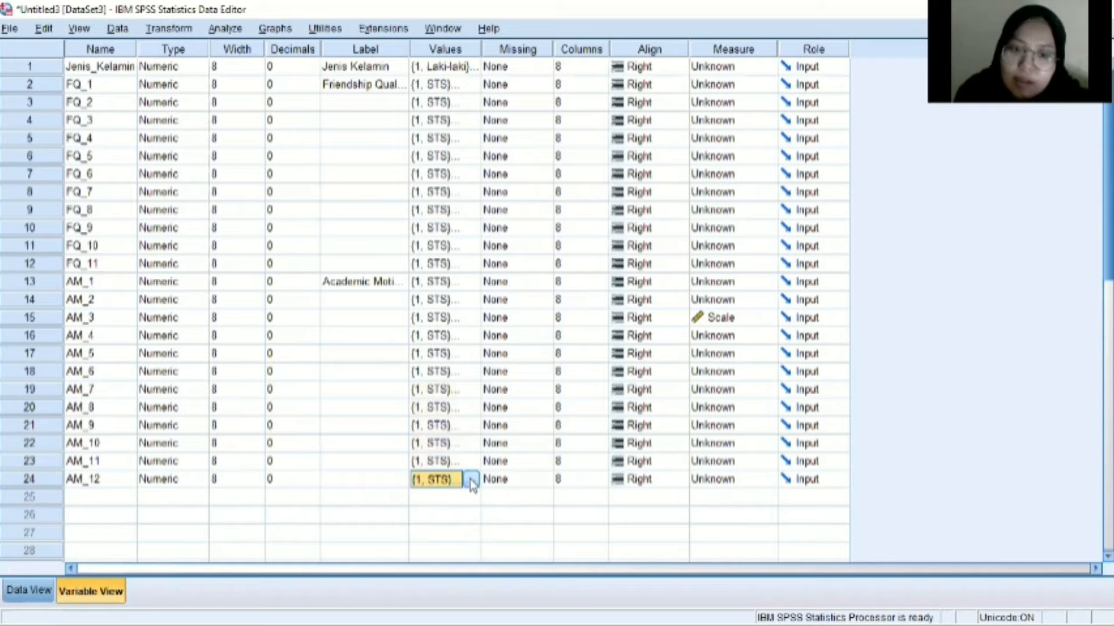
{"action": "left_click", "coordinate": [470, 479]}
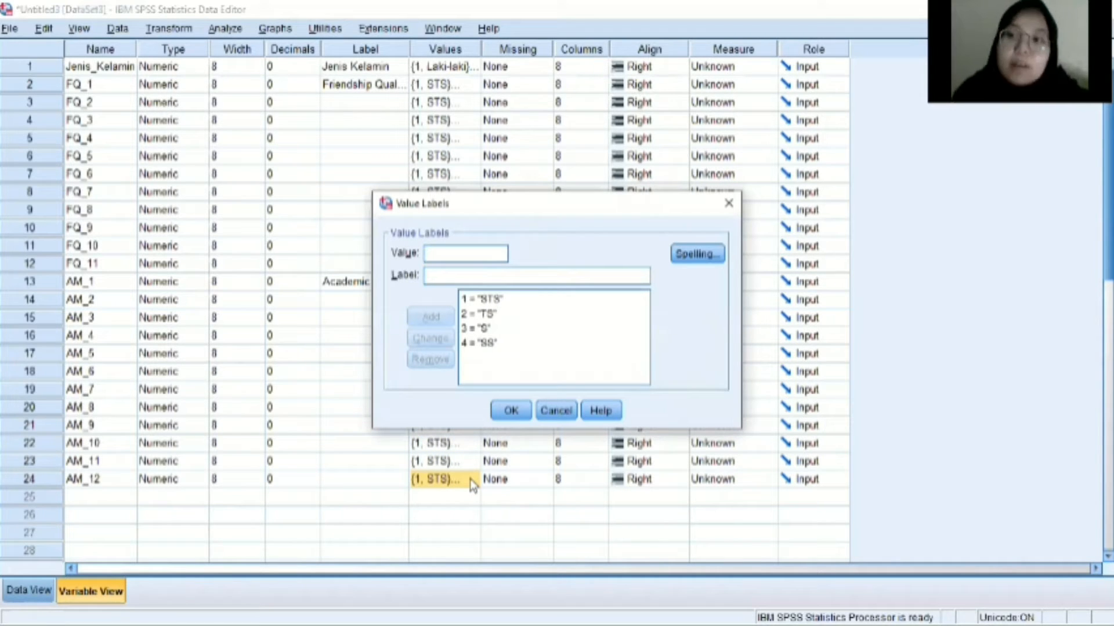
{"action": "left_click", "coordinate": [510, 411]}
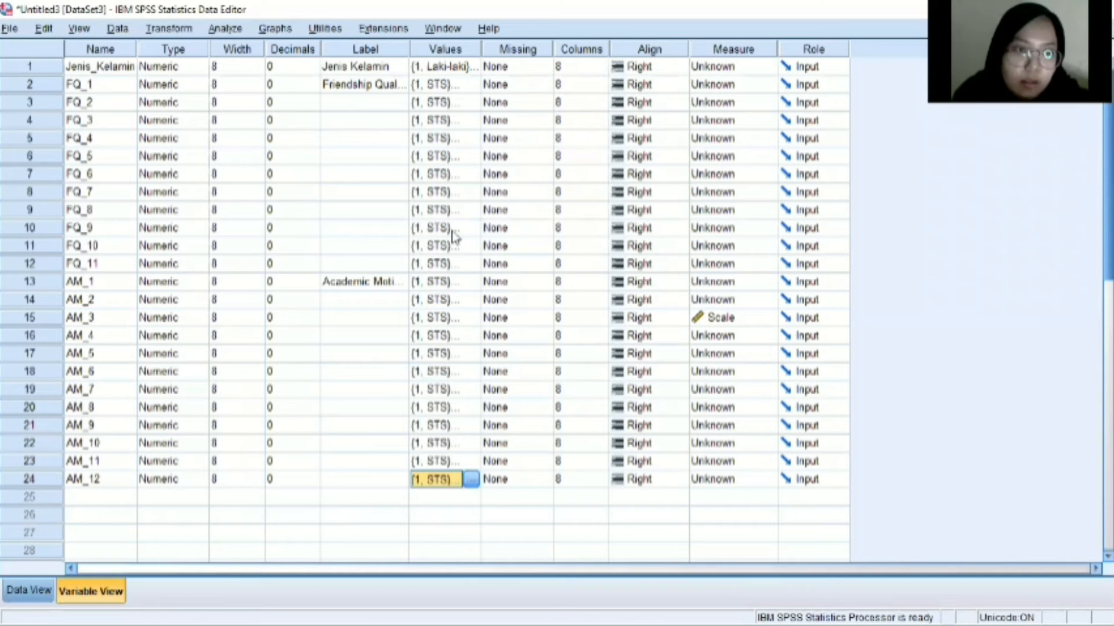
{"action": "left_click", "coordinate": [452, 229]}
{"action": "left_click", "coordinate": [471, 228]}
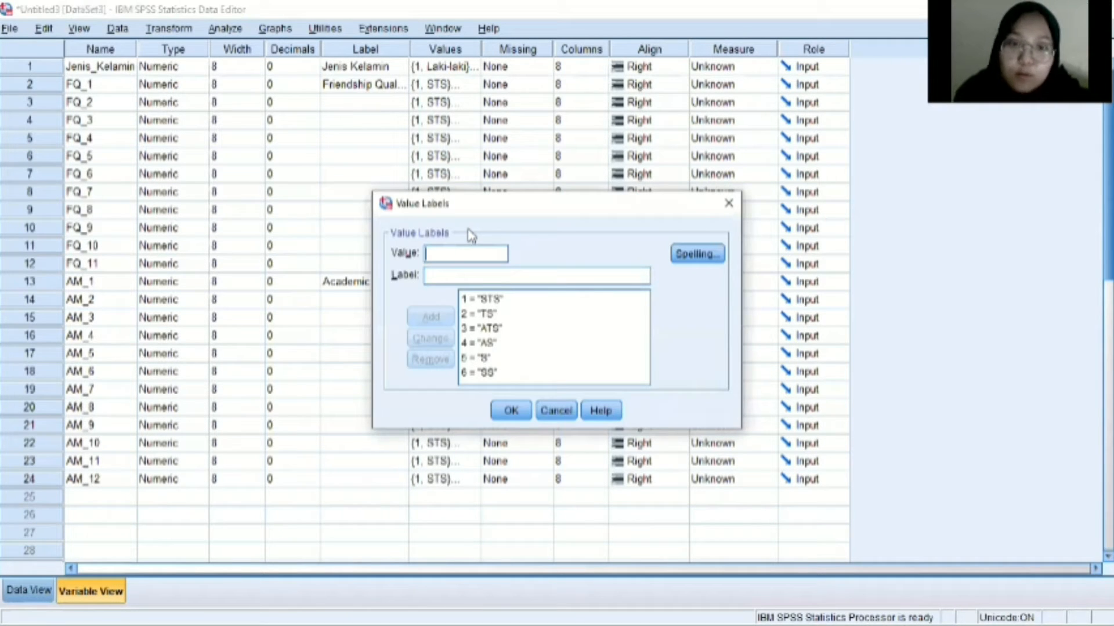
{"action": "left_click", "coordinate": [728, 203]}
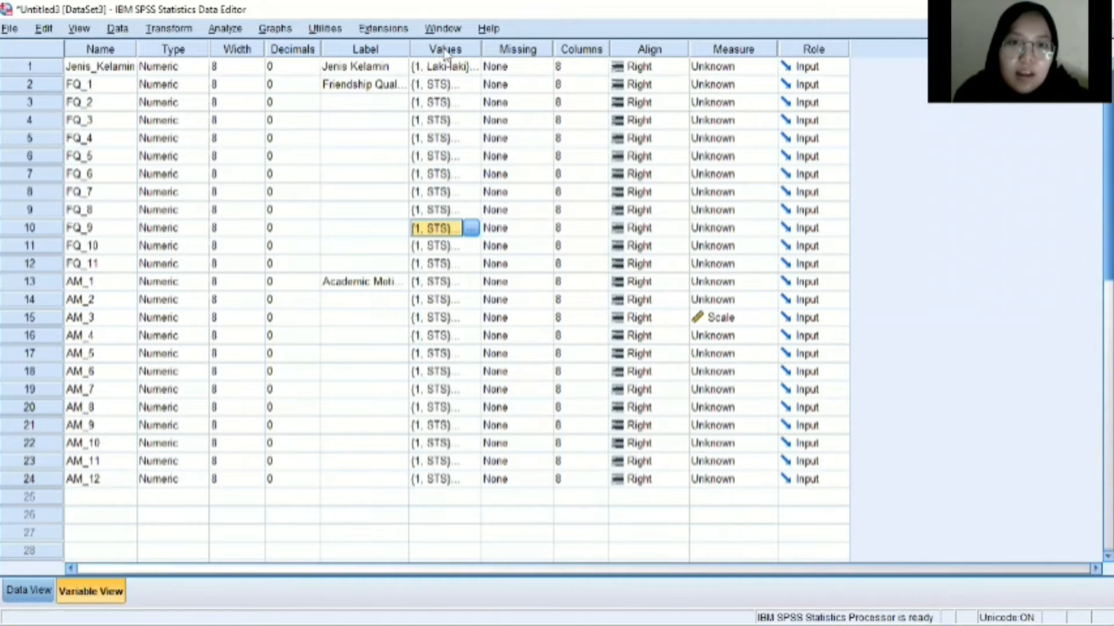
{"action": "left_click", "coordinate": [439, 67]}
{"action": "left_click", "coordinate": [439, 67]}
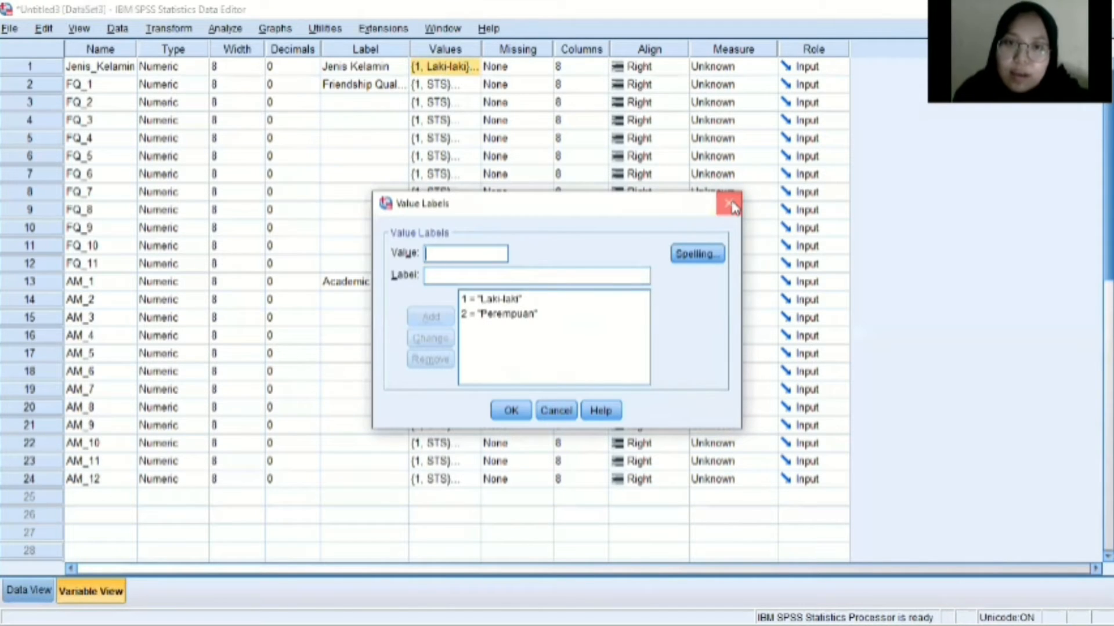
{"action": "left_click", "coordinate": [730, 204]}
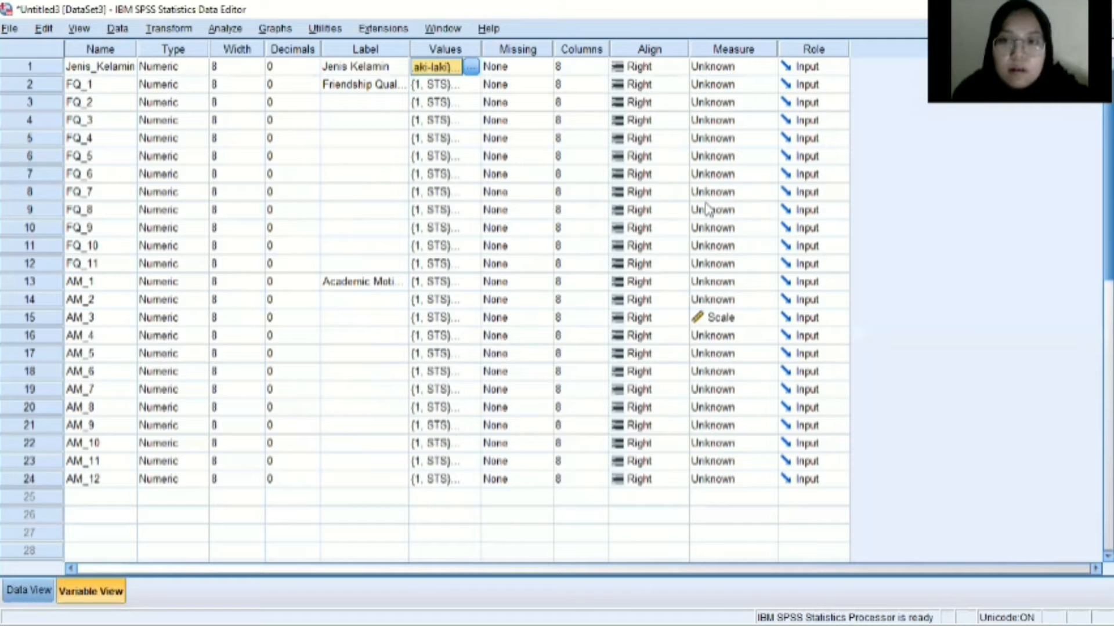
Step: Set the measurement level of Jenis_Kelamin to Nominal
{"action": "left_click", "coordinate": [733, 66]}
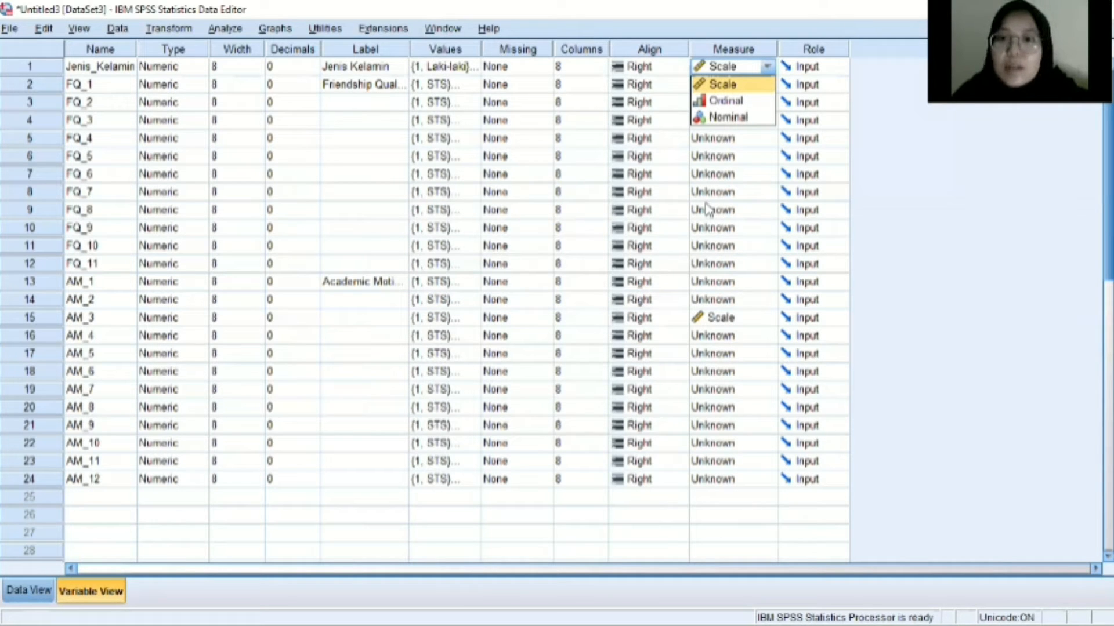
{"action": "key", "text": "Down"}
{"action": "key", "text": "Down"}
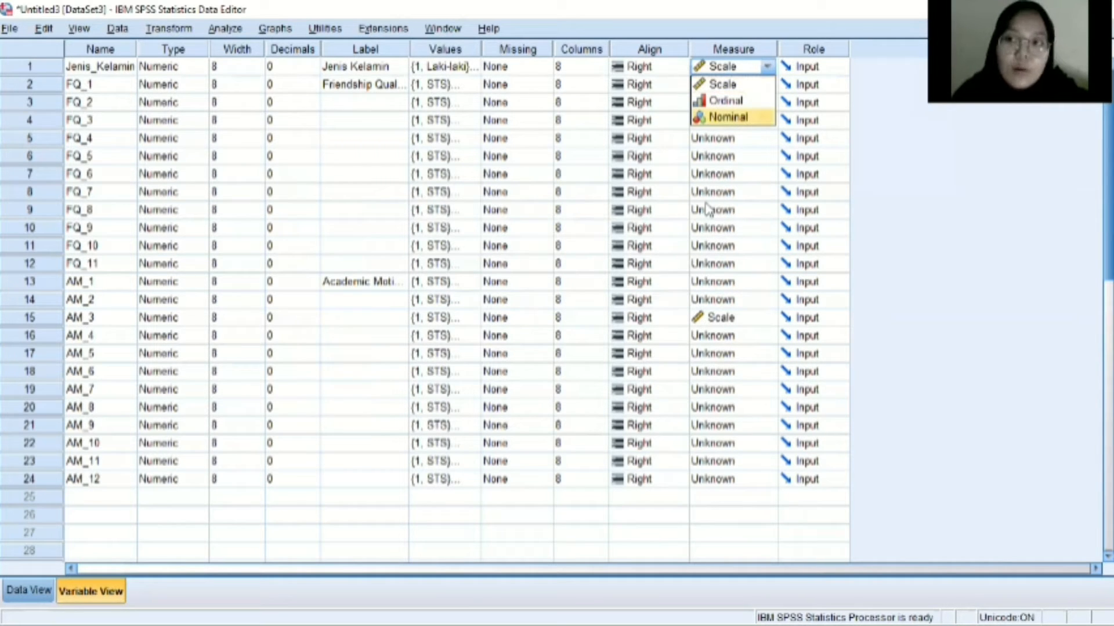
{"action": "key", "text": "Return"}
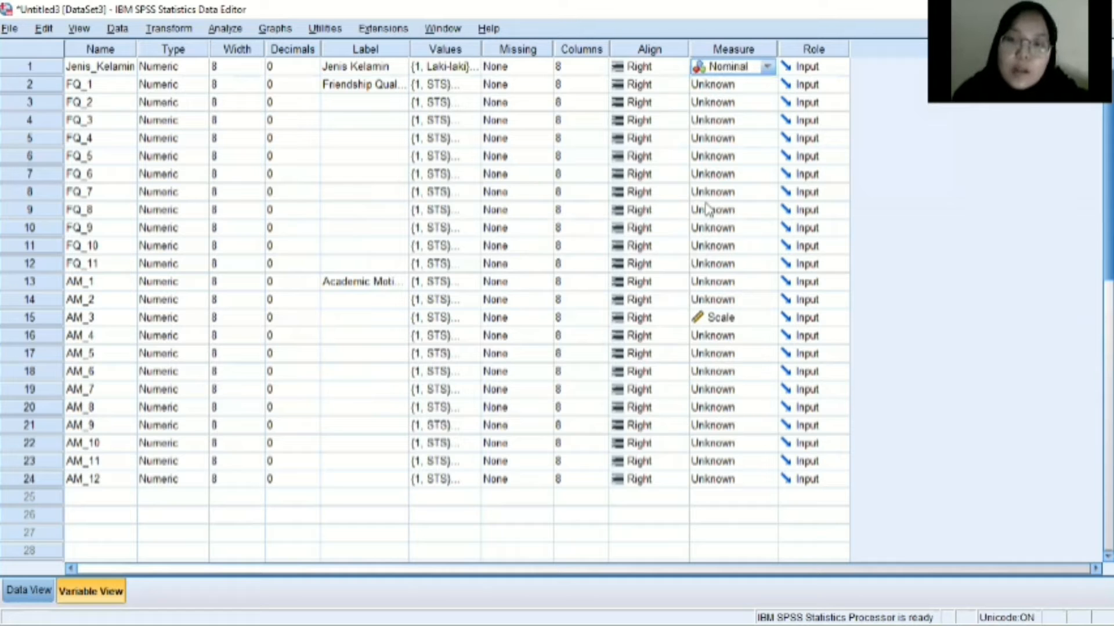
Step: Set the measurement level of all FQ and AM variables to Scale and show the data values
{"action": "key", "text": "Down"}
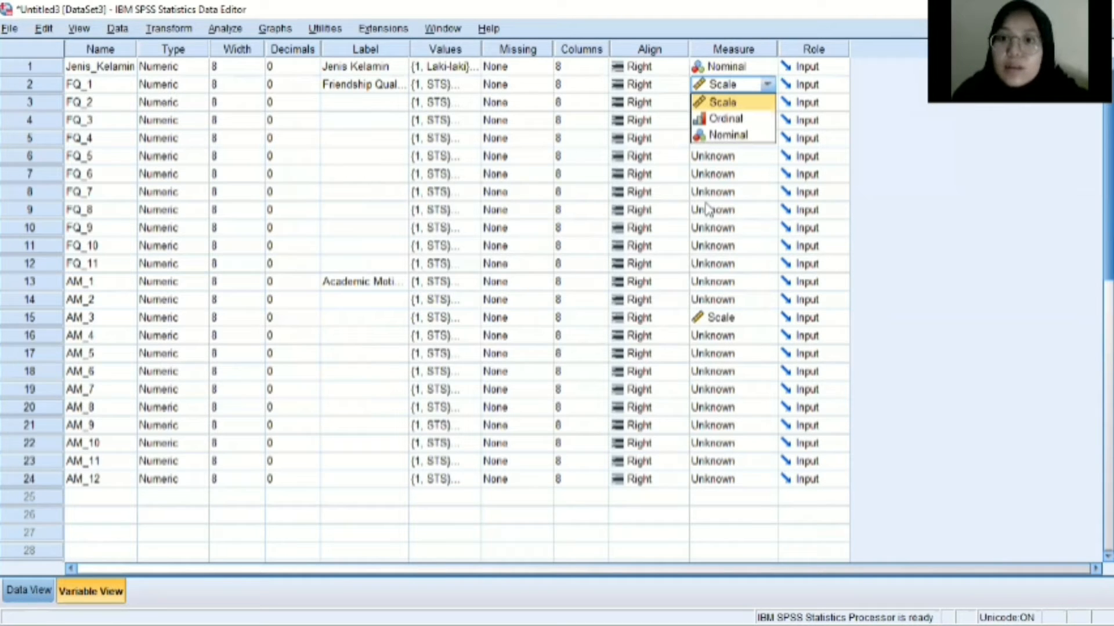
{"action": "key", "text": "Return"}
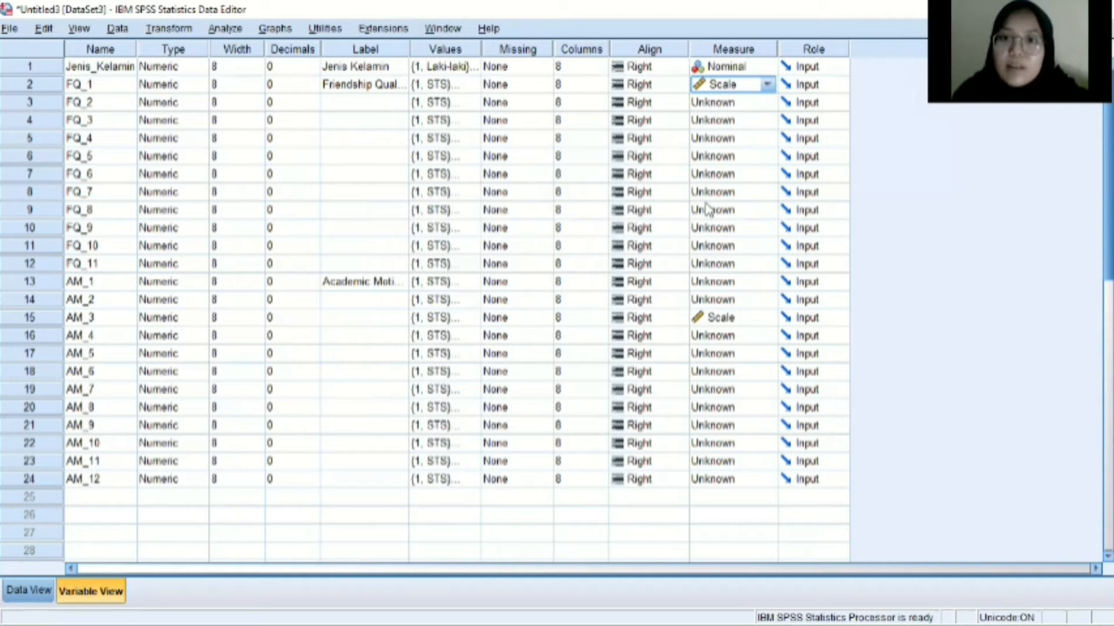
{"action": "key", "text": "Down"}
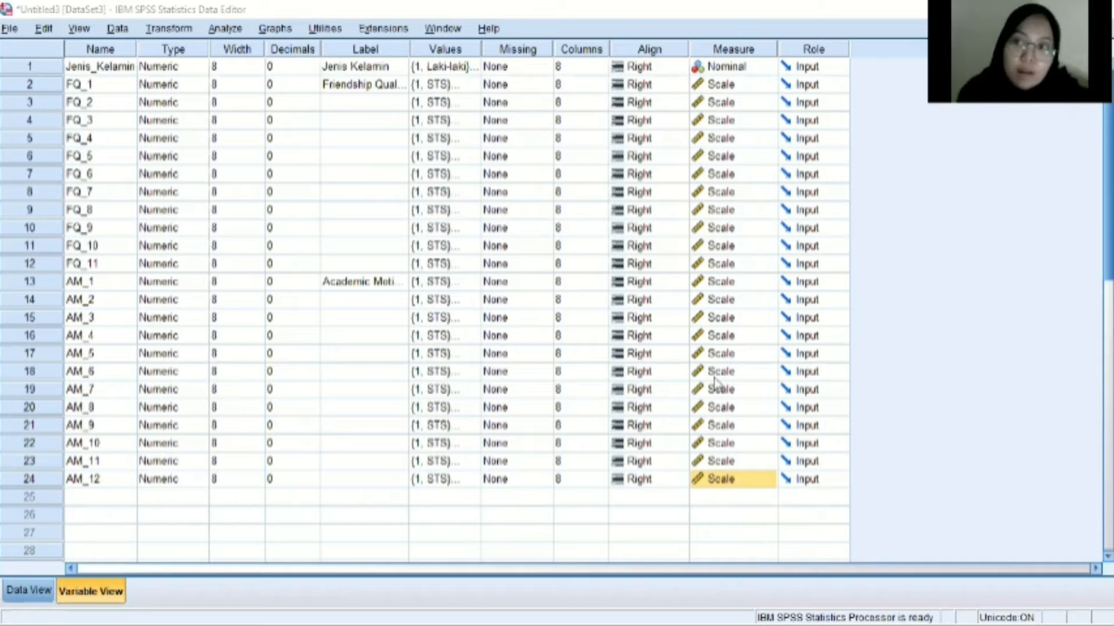
{"action": "left_click", "coordinate": [28, 591]}
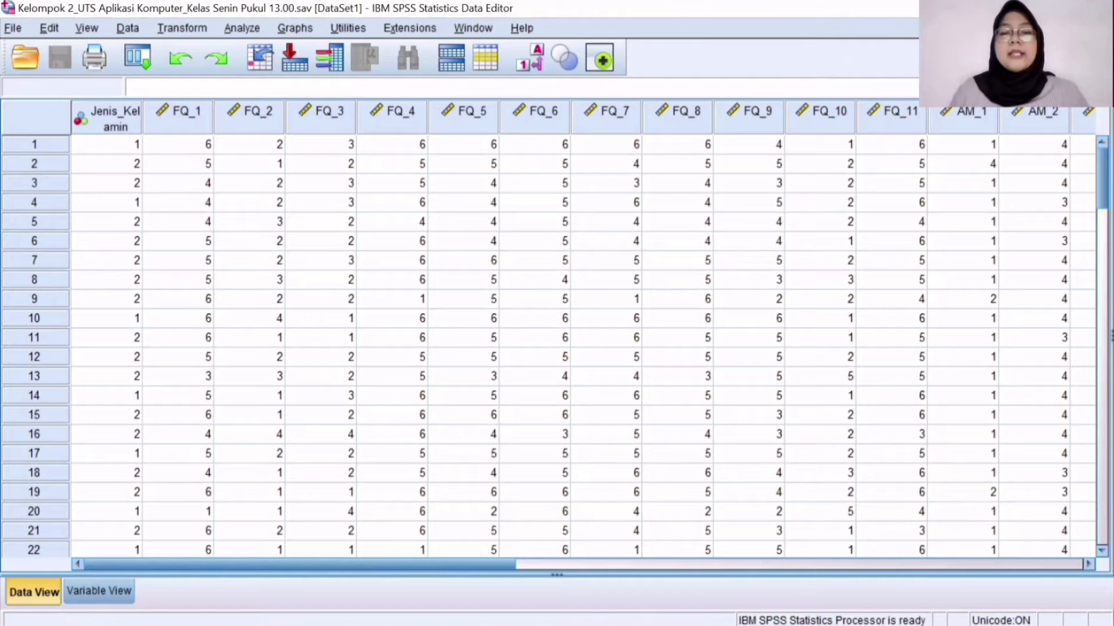
Step: Switch to the Excel data sheet to check which items carry an asterisk, and return to the SPSS data
{"action": "left_click", "coordinate": [540, 611]}
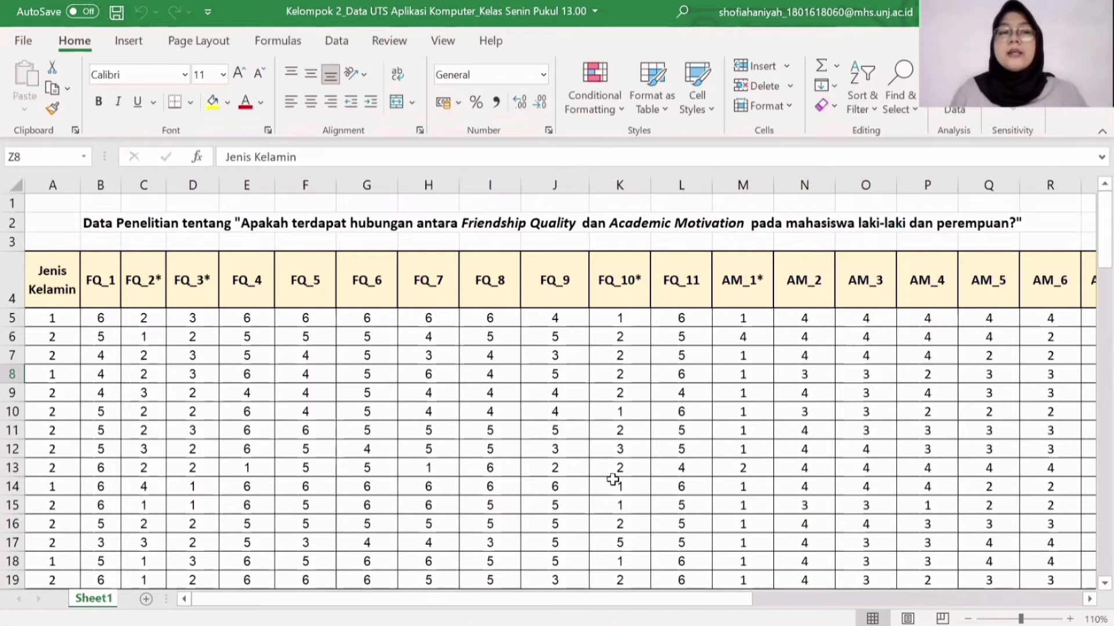
{"action": "mouse_move", "coordinate": [622, 625]}
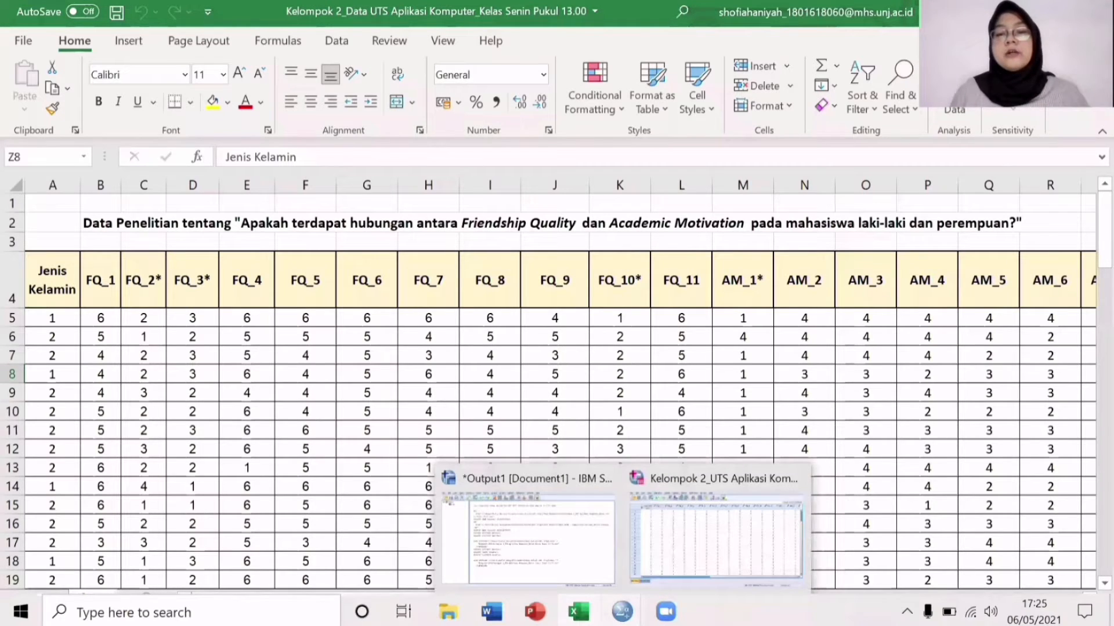
{"action": "left_click", "coordinate": [663, 543]}
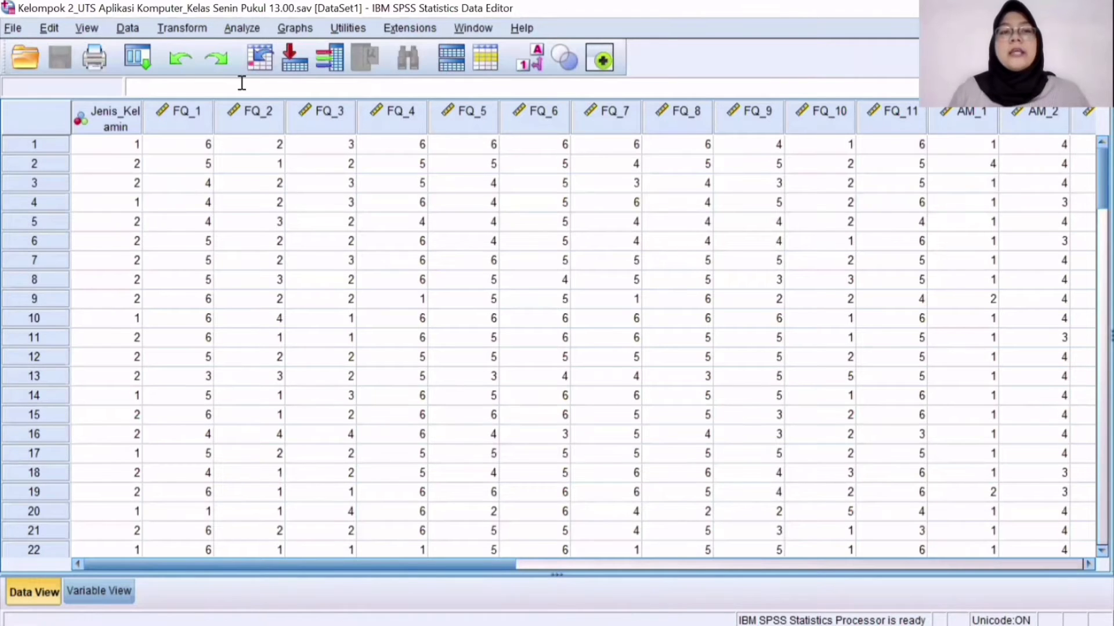
Step: Start Recode into Different Variables for FQ_2 with output variable FQ_2_Reverse labelled "Hasil reverse FQ_2"
{"action": "left_click", "coordinate": [195, 29]}
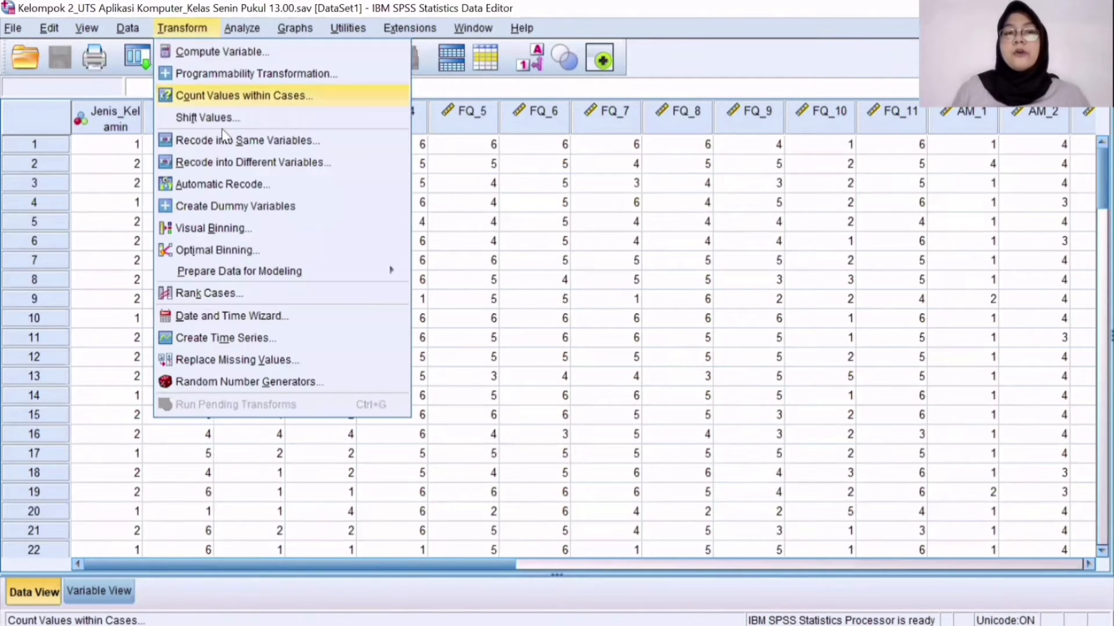
{"action": "left_click", "coordinate": [336, 162]}
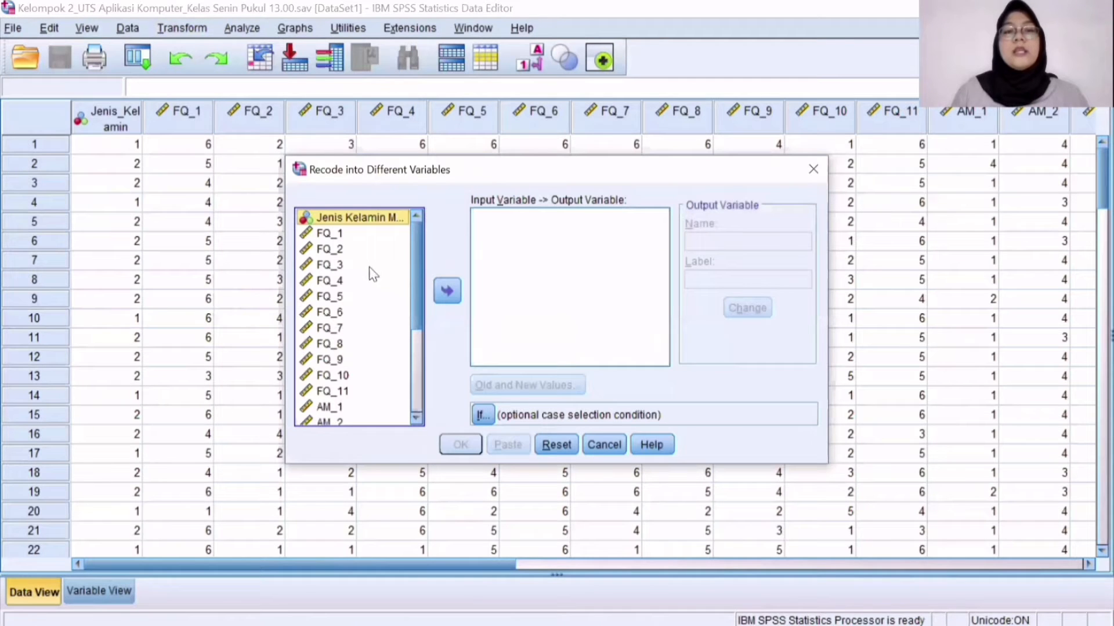
{"action": "left_click", "coordinate": [337, 249]}
{"action": "left_click", "coordinate": [448, 289]}
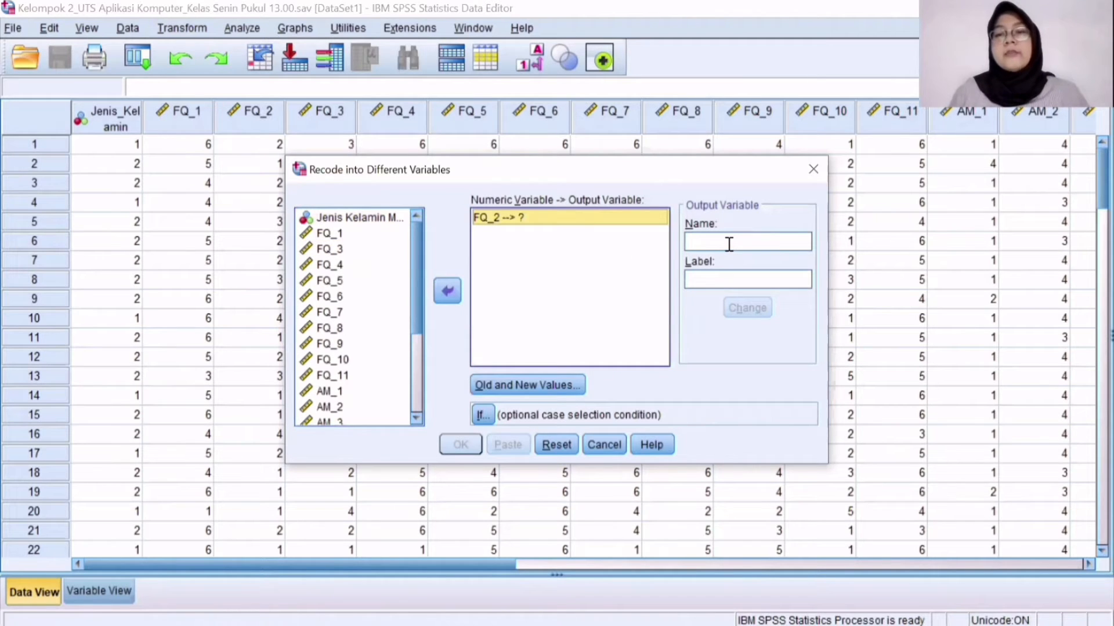
{"action": "left_click", "coordinate": [729, 244]}
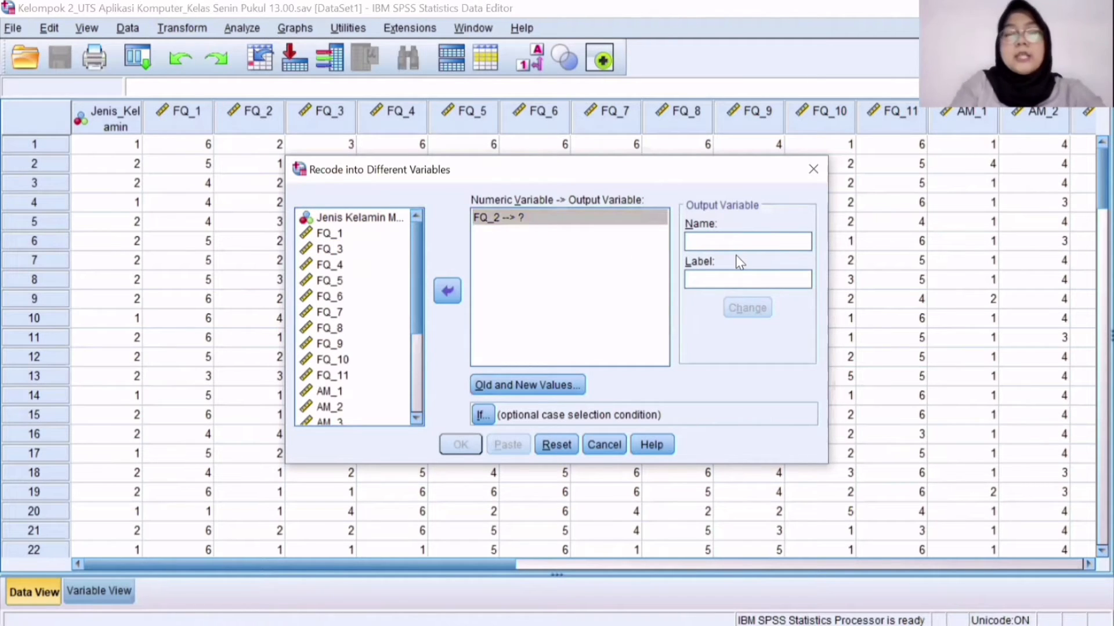
{"action": "type", "text": "FQ_2_R"}
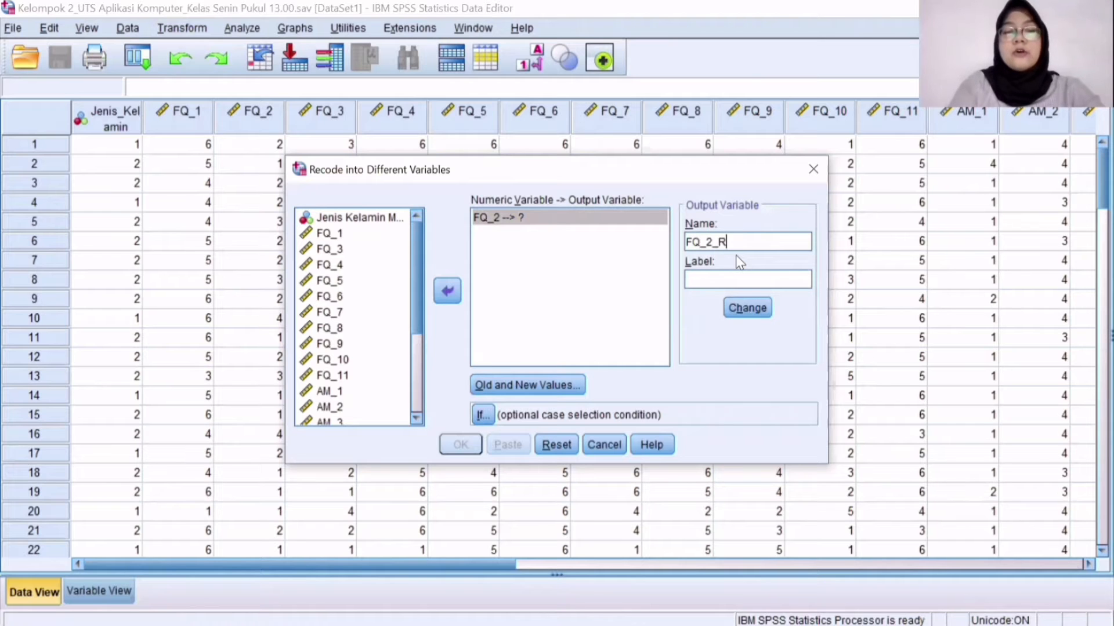
{"action": "type", "text": "everse"}
{"action": "left_click", "coordinate": [709, 281]}
{"action": "type", "text": "Hasil reverse"}
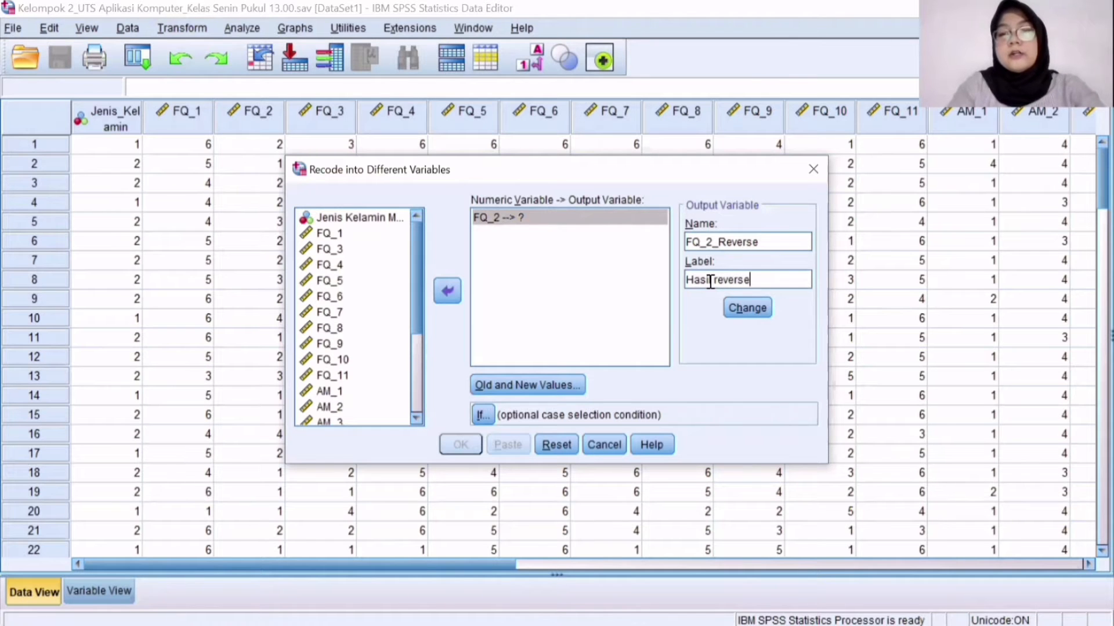
{"action": "type", "text": " FQ_2"}
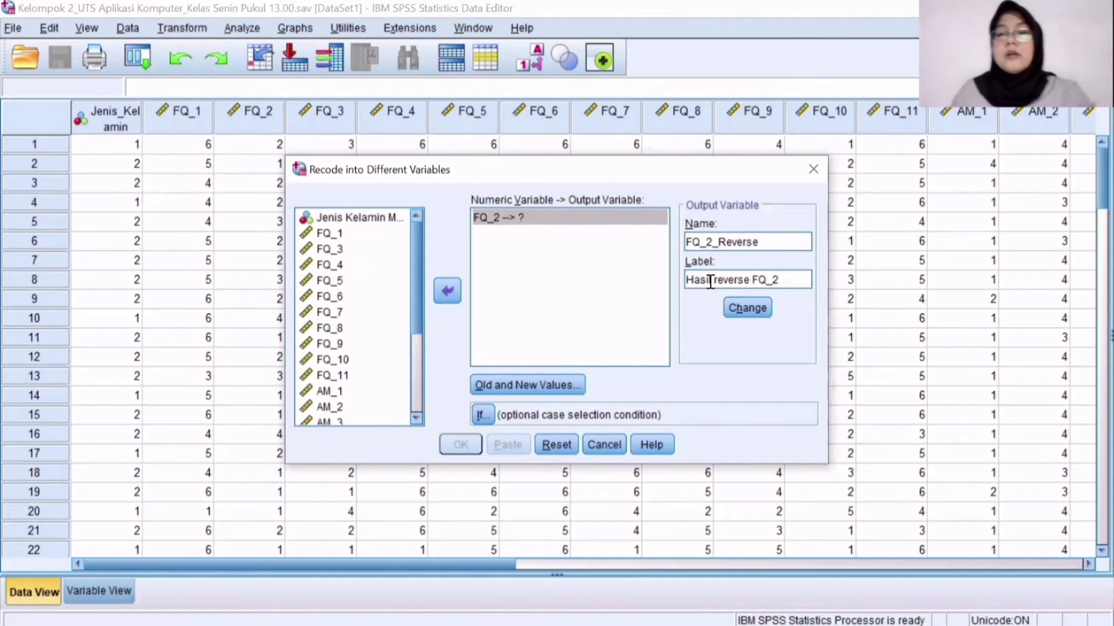
{"action": "left_click", "coordinate": [747, 308]}
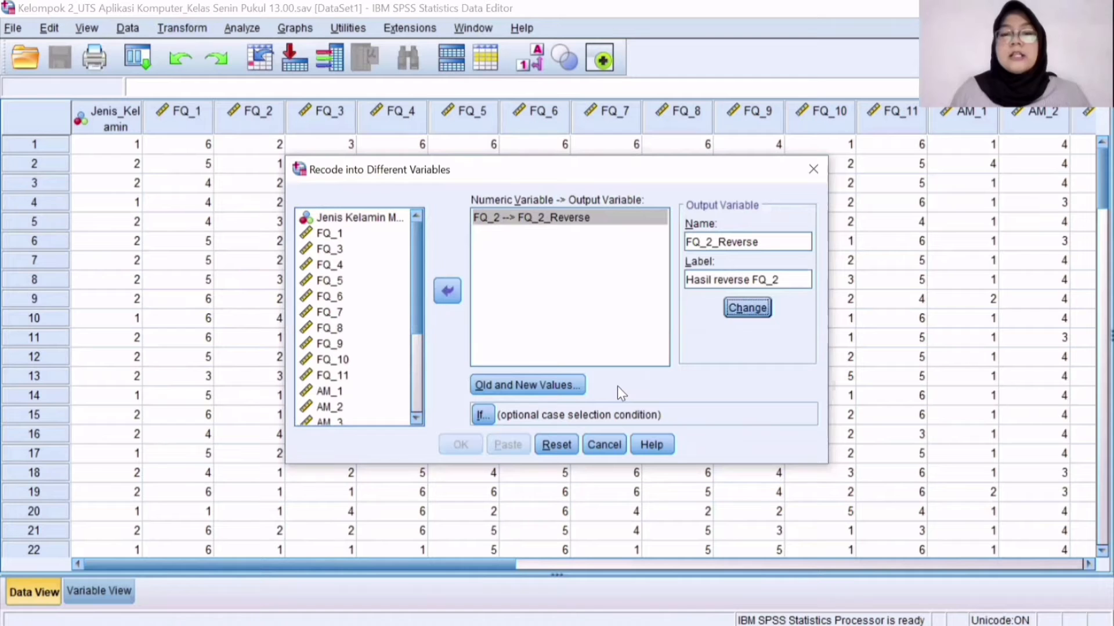
Step: Add the old-to-new value mappings 1 to 6, 2 to 5 and 3 to 4 for the FQ_2 recode
{"action": "left_click", "coordinate": [570, 387]}
{"action": "left_click", "coordinate": [408, 220]}
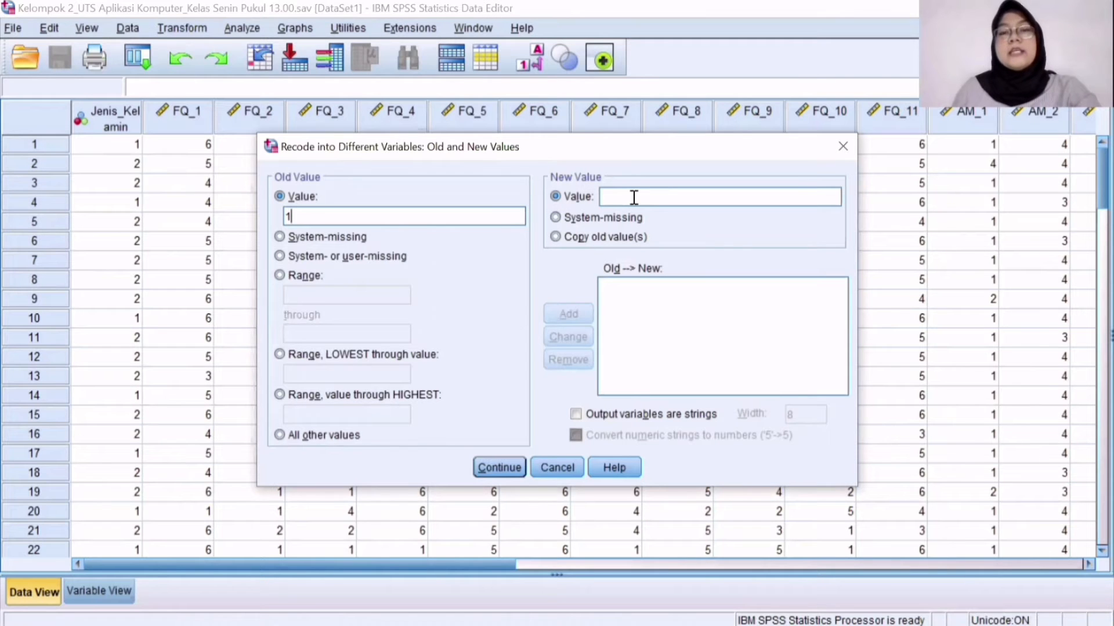
{"action": "type", "text": "6"}
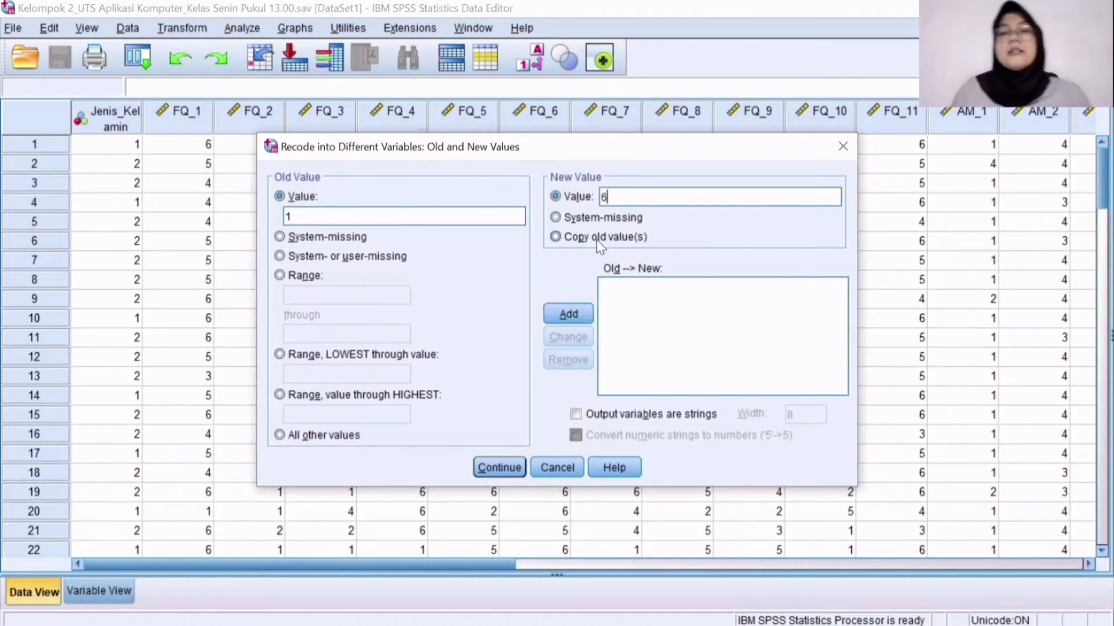
{"action": "left_click", "coordinate": [564, 315]}
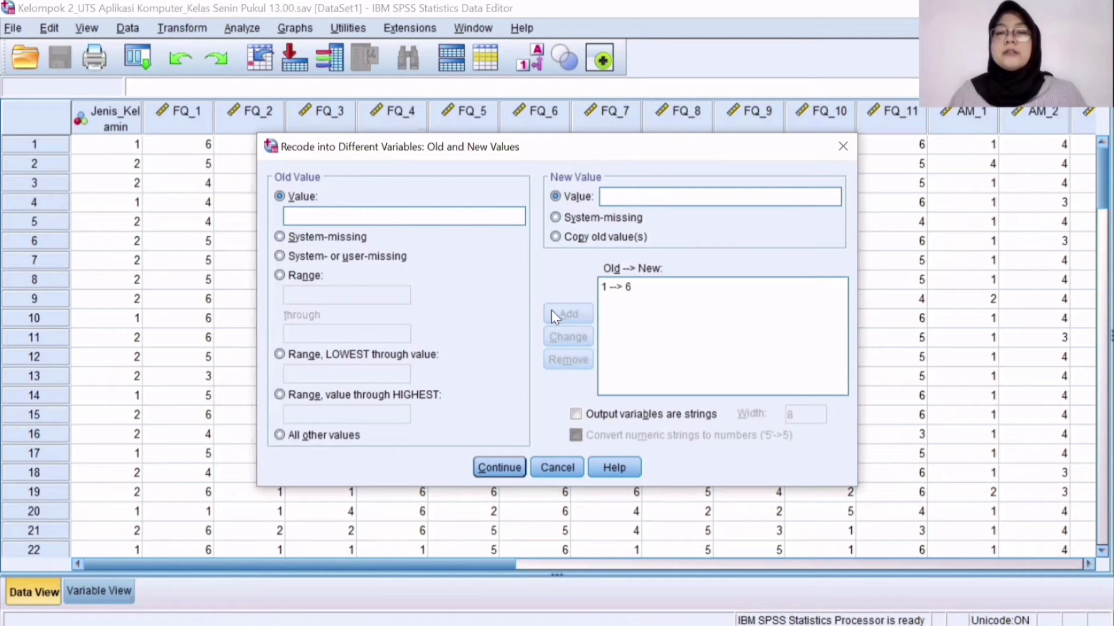
{"action": "left_click", "coordinate": [407, 217]}
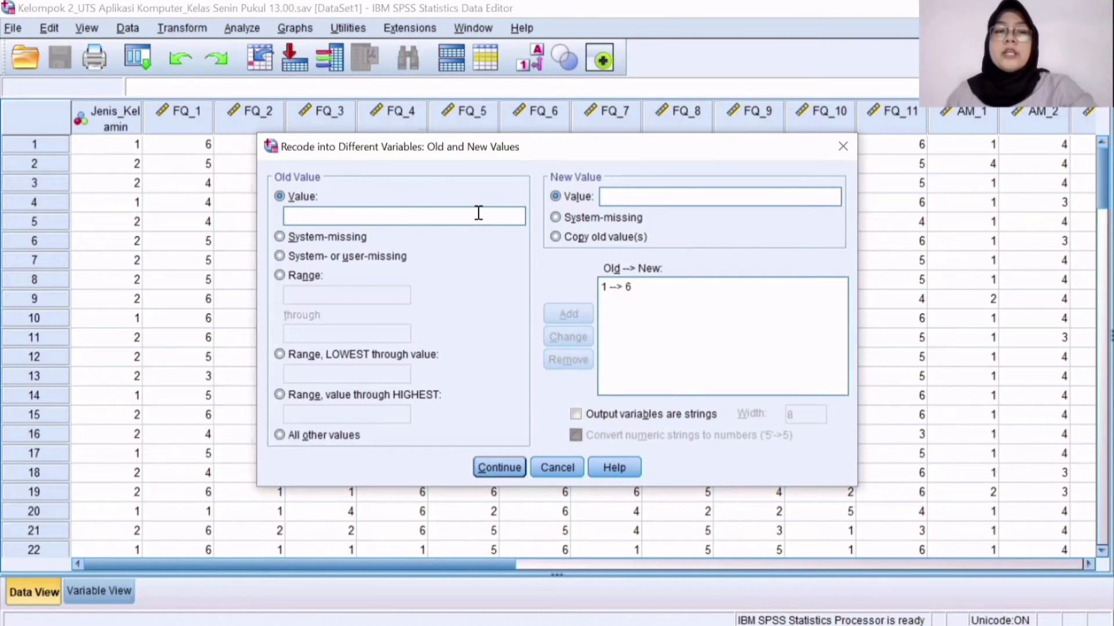
{"action": "type", "text": "2"}
{"action": "type", "text": "5"}
{"action": "left_click", "coordinate": [563, 312]}
{"action": "type", "text": "3"}
{"action": "left_click", "coordinate": [616, 196]}
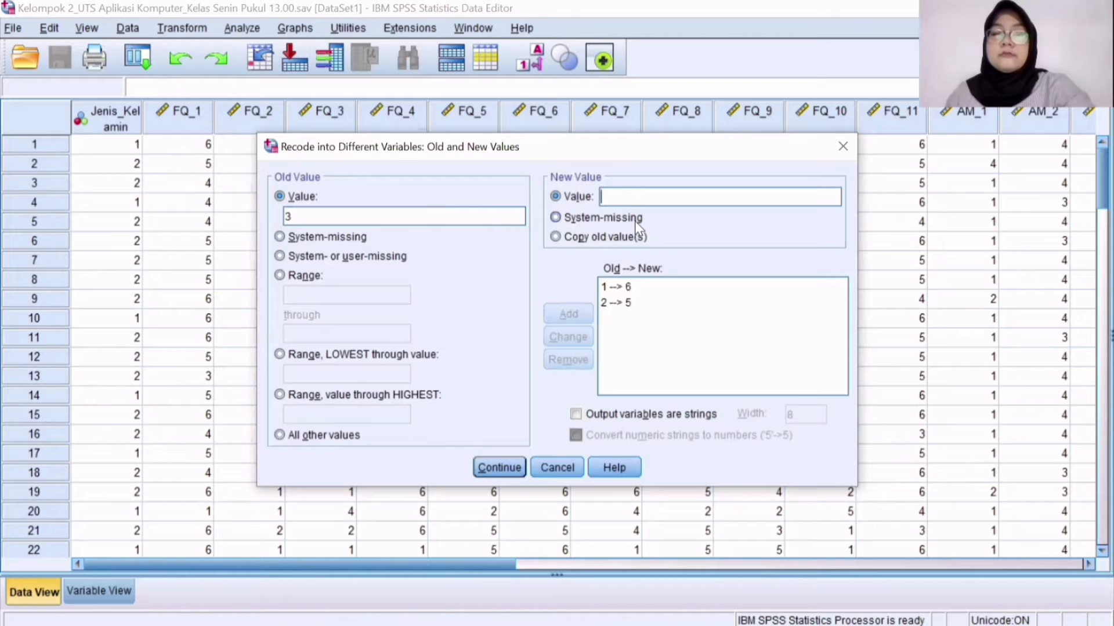
{"action": "type", "text": "4"}
{"action": "left_click", "coordinate": [565, 313]}
Step: Add the remaining FQ_2 recode mappings 4 to 3, 5 to 2 and 6 to 1
{"action": "type", "text": "3"}
{"action": "left_click", "coordinate": [568, 314]}
{"action": "left_click", "coordinate": [393, 216]}
{"action": "type", "text": "5"}
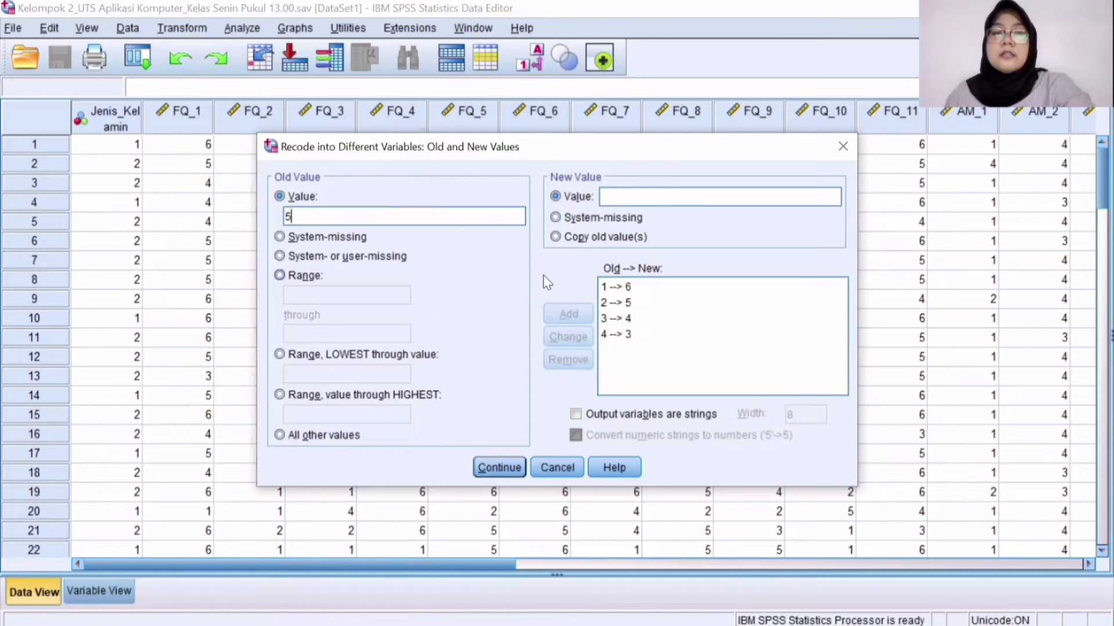
{"action": "type", "text": "2"}
{"action": "left_click", "coordinate": [569, 314]}
{"action": "left_click", "coordinate": [416, 215]}
{"action": "type", "text": "6"}
{"action": "left_click", "coordinate": [626, 196]}
{"action": "type", "text": "1"}
{"action": "left_click", "coordinate": [562, 314]}
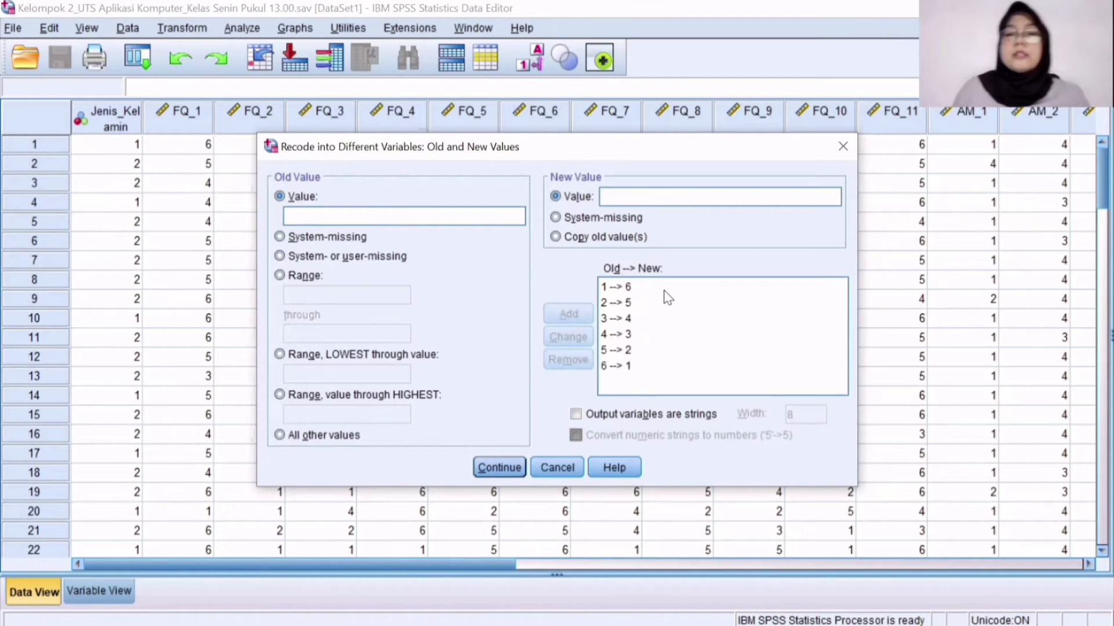
Step: Accept the six value mappings, run the FQ_2 recode, and view the new FQ_2_Reverse column in the data
{"action": "left_click", "coordinate": [489, 470]}
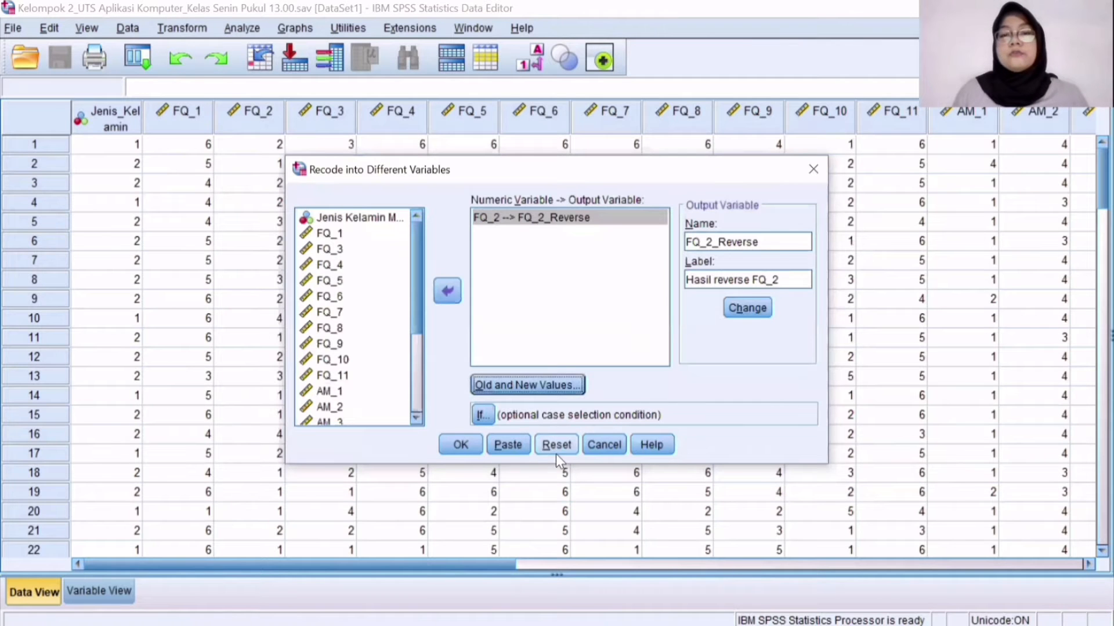
{"action": "left_click", "coordinate": [460, 446]}
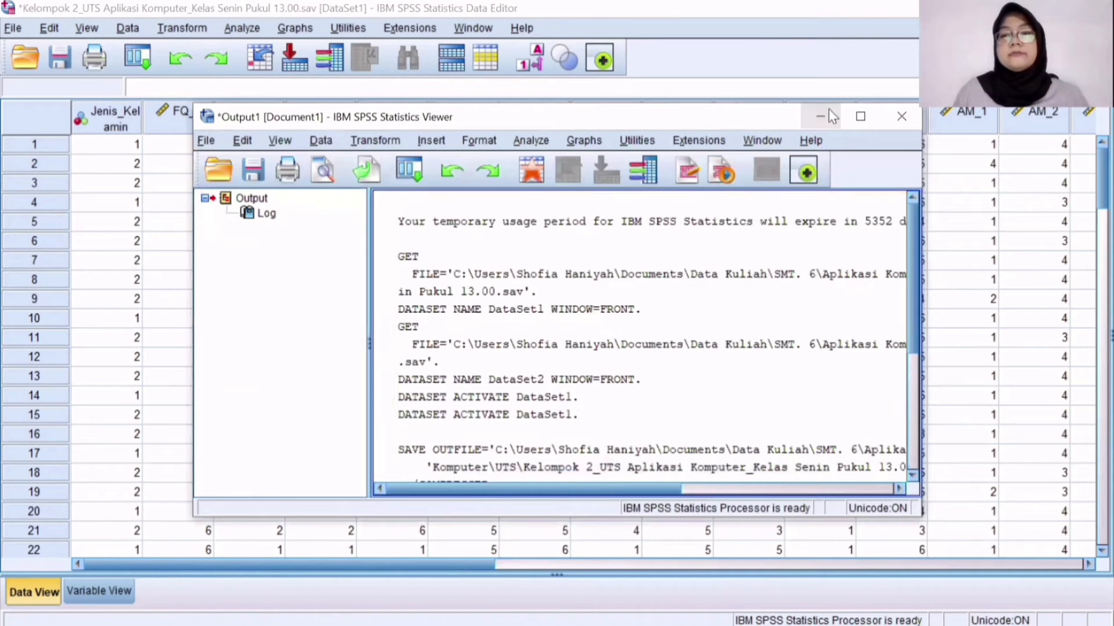
{"action": "left_click", "coordinate": [827, 118]}
{"action": "left_click_drag", "start_coordinate": [484, 564], "coordinate": [982, 590]}
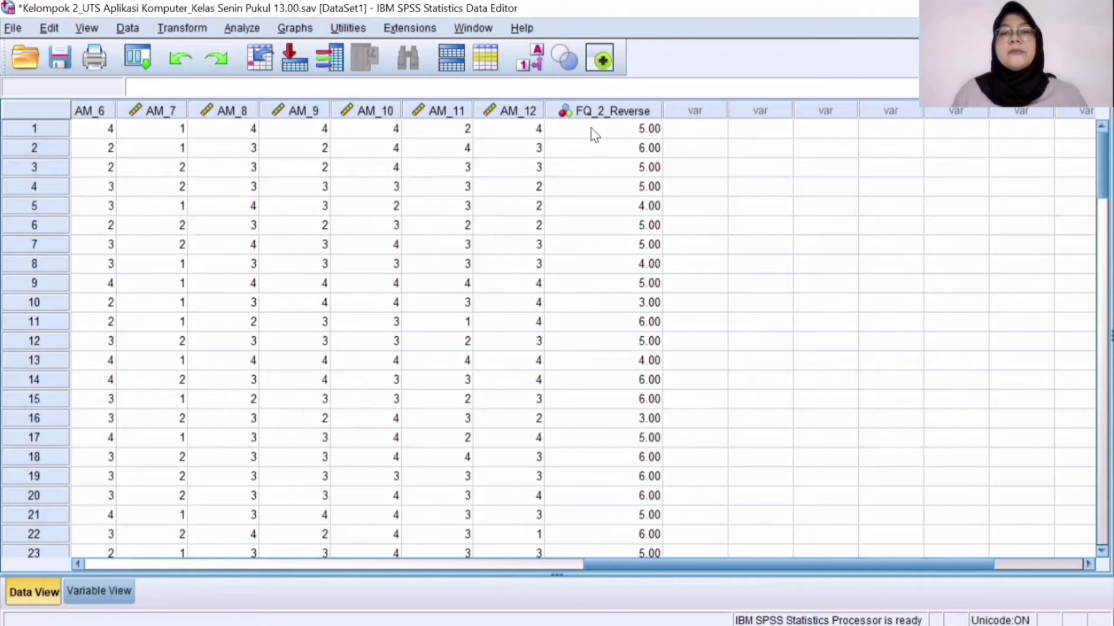
Step: Set the FQ_2_Reverse variable's decimals to 0 and its measurement level to Scale
{"action": "left_click", "coordinate": [111, 598]}
{"action": "scroll", "coordinate": [206, 475], "scroll_direction": "down", "scroll_amount": 3}
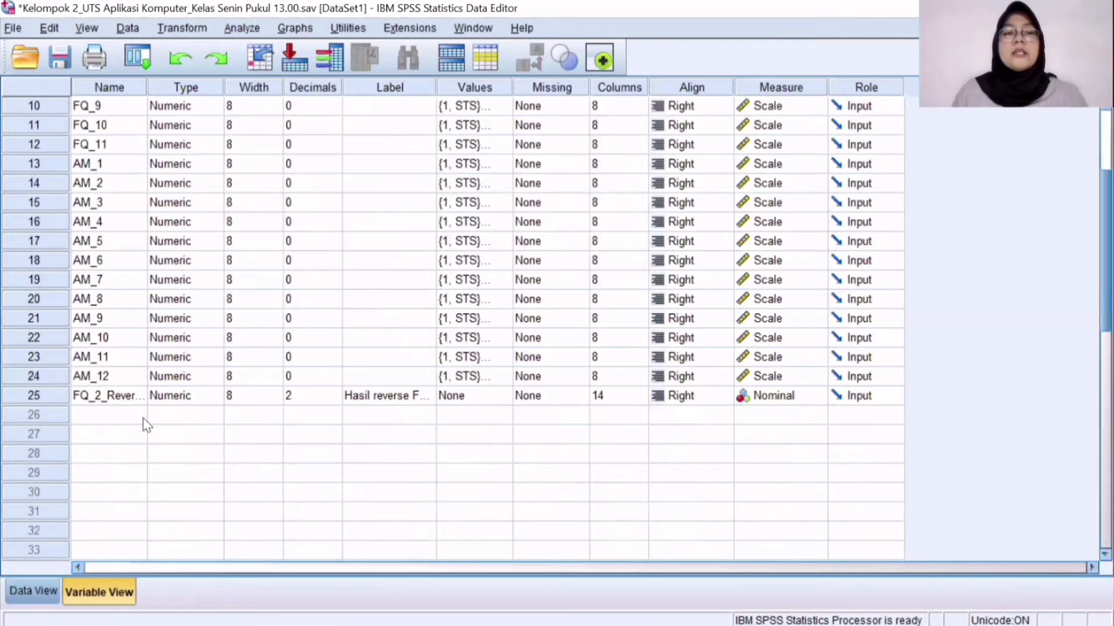
{"action": "scroll", "coordinate": [161, 398], "scroll_direction": "up", "scroll_amount": 1}
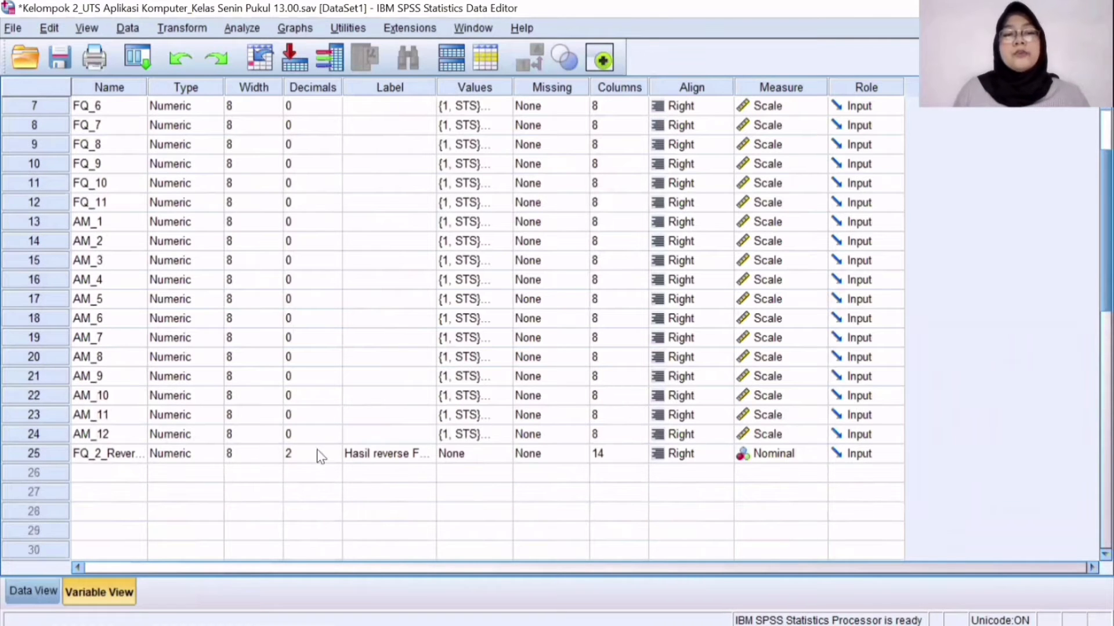
{"action": "left_click", "coordinate": [331, 457]}
{"action": "left_click", "coordinate": [335, 460]}
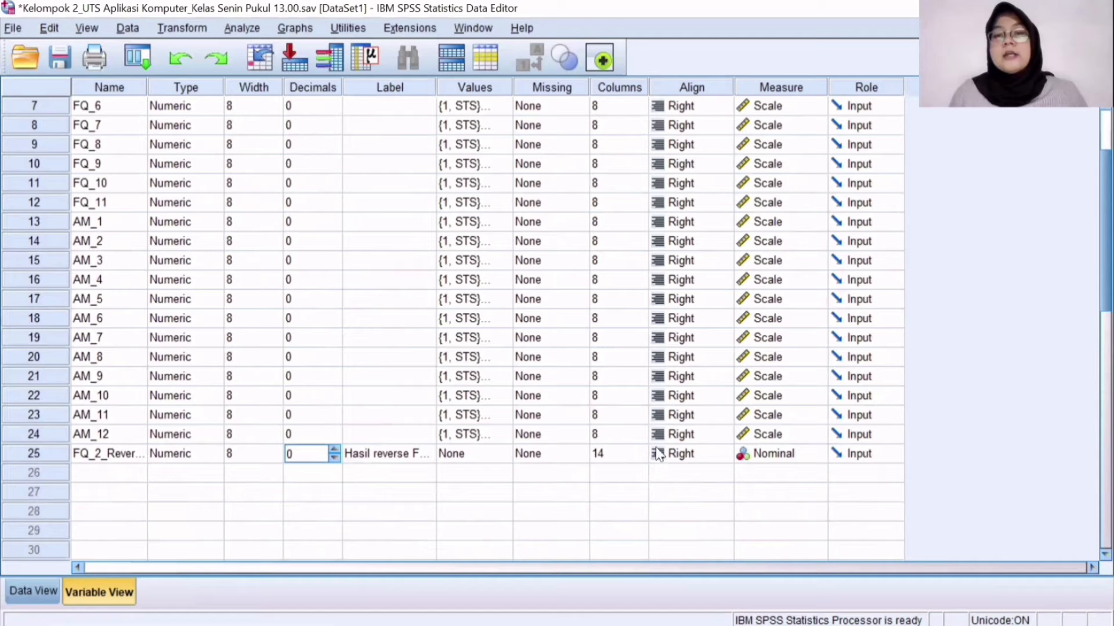
{"action": "left_click", "coordinate": [786, 458]}
{"action": "left_click", "coordinate": [787, 474]}
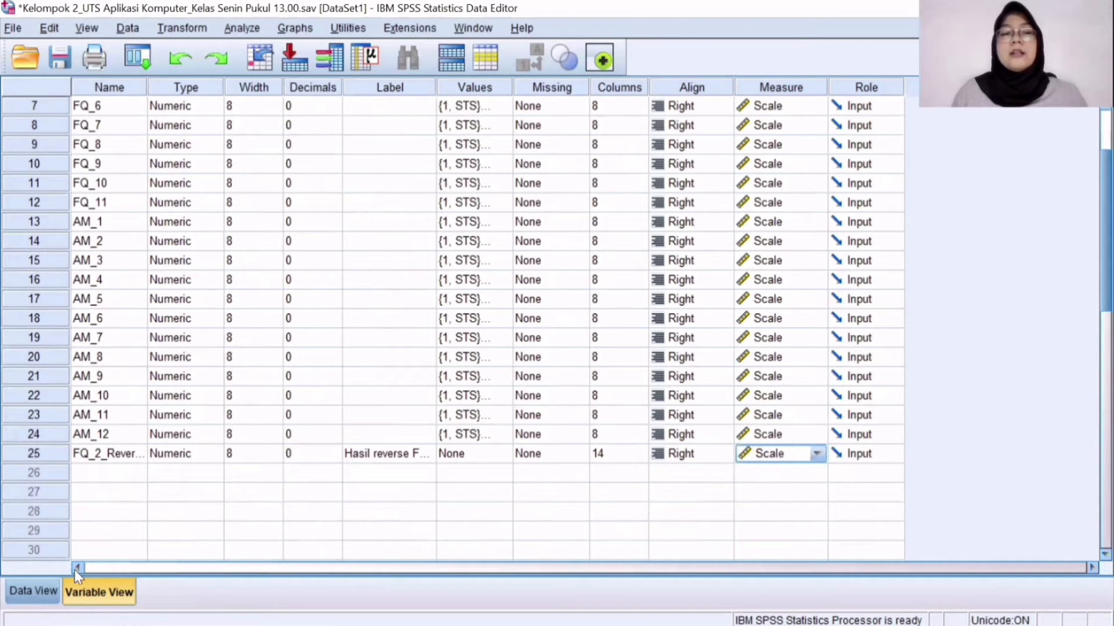
Step: Add FQ_3 to Recode into Different Variables with output variable FQ_3_Reverse labelled "Hasil Reverse FQ_3"
{"action": "left_click", "coordinate": [52, 589]}
{"action": "left_click_drag", "start_coordinate": [651, 565], "coordinate": [92, 566]}
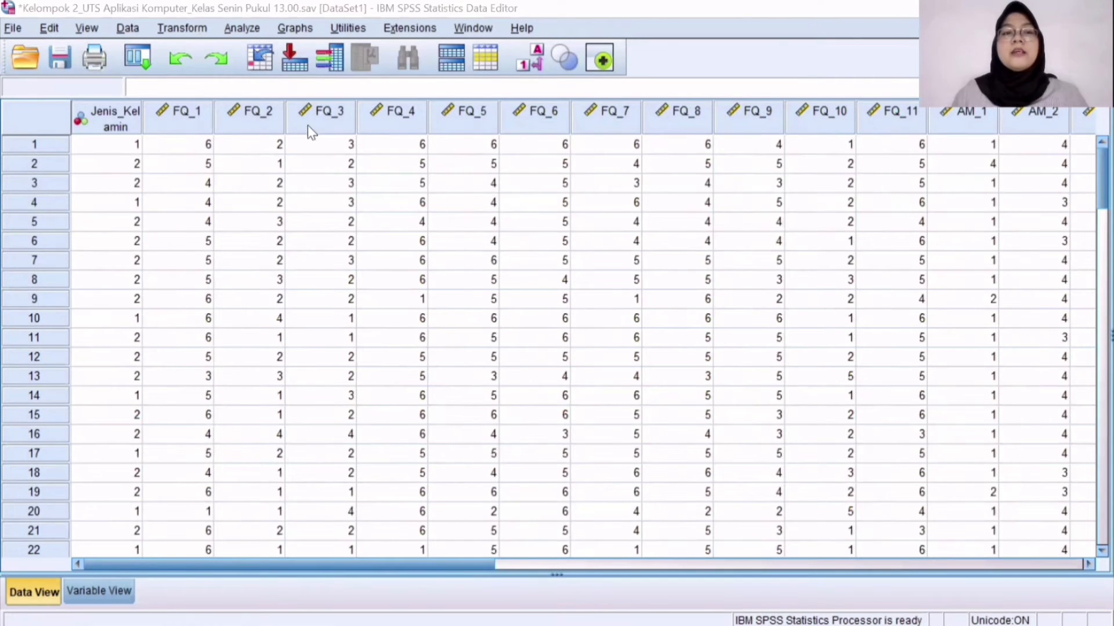
{"action": "left_click", "coordinate": [192, 27]}
{"action": "left_click", "coordinate": [324, 159]}
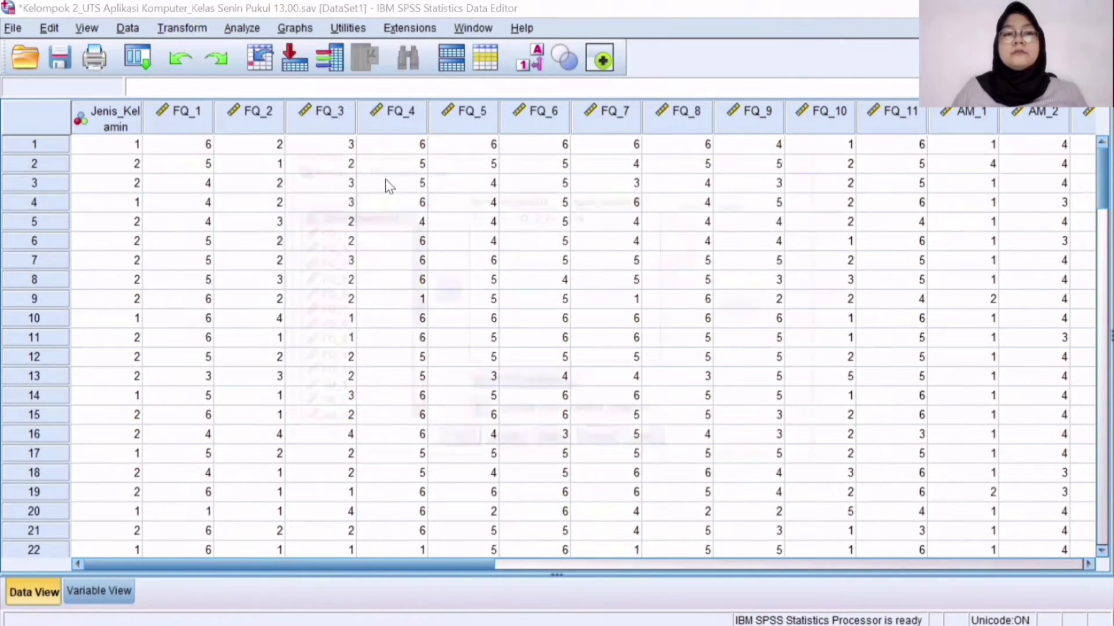
{"action": "double_click", "coordinate": [330, 249]}
{"action": "left_click", "coordinate": [722, 248]}
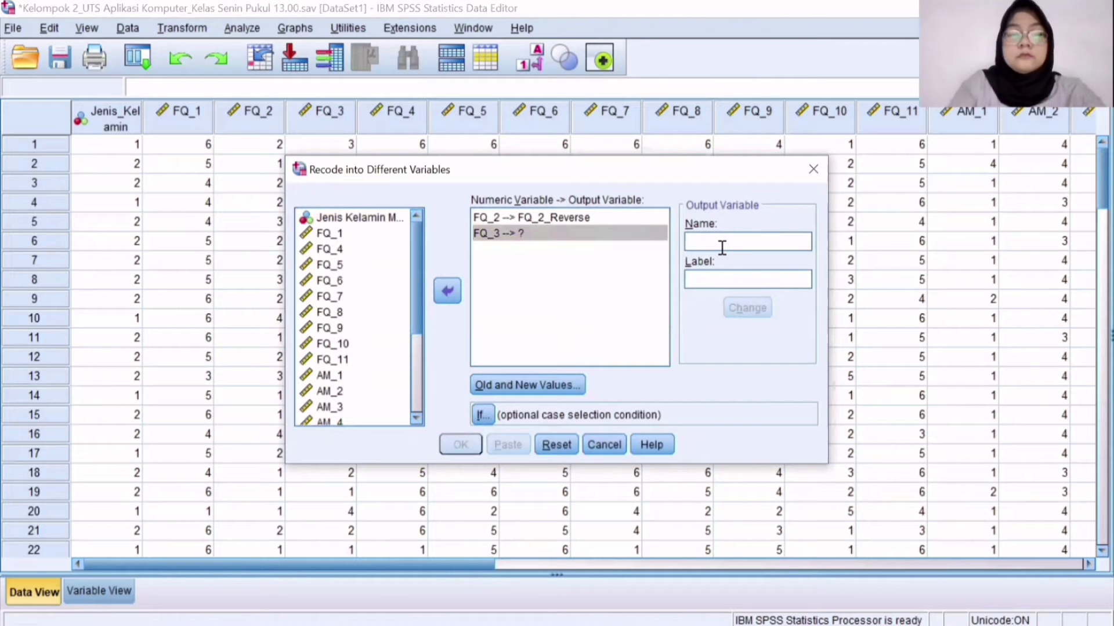
{"action": "type", "text": "FQ_3_Reverse"}
{"action": "left_click", "coordinate": [710, 277]}
{"action": "type", "text": "hasil Reverse "}
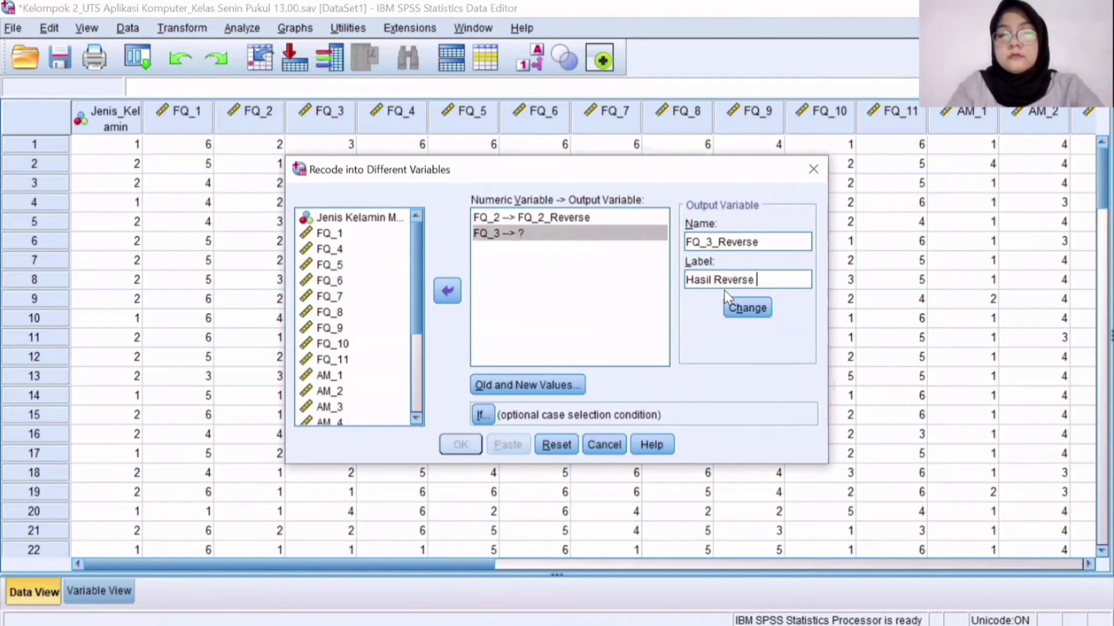
{"action": "type", "text": "FQ_3"}
{"action": "left_click", "coordinate": [757, 308]}
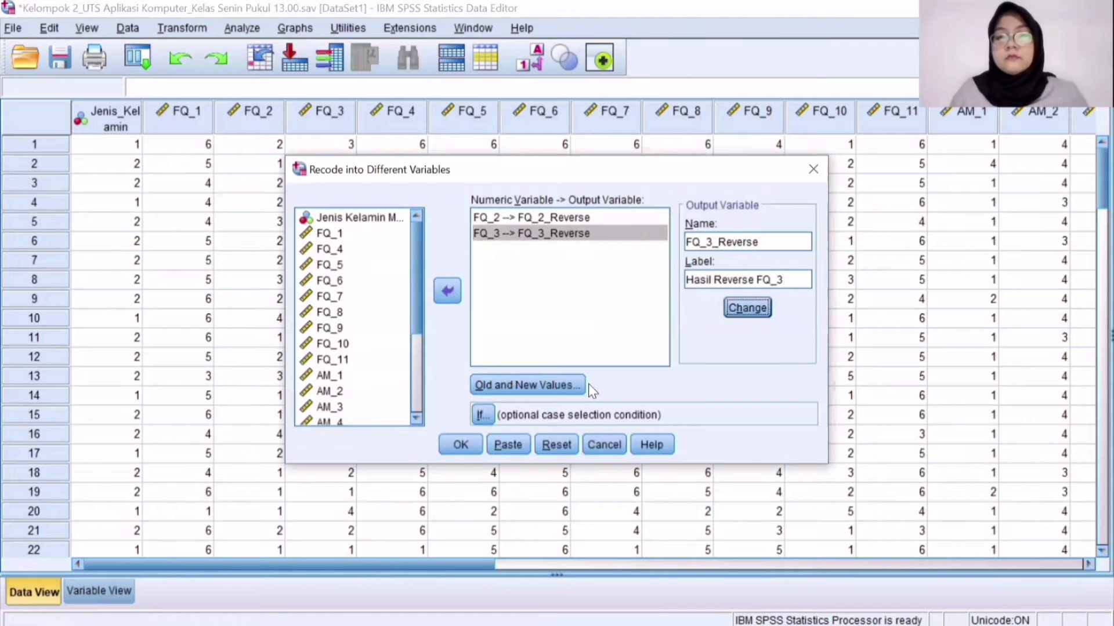
Step: Keep the existing old-to-new value mappings, run the FQ_3 recode, and view the new FQ_3_Reverse column
{"action": "left_click", "coordinate": [580, 385]}
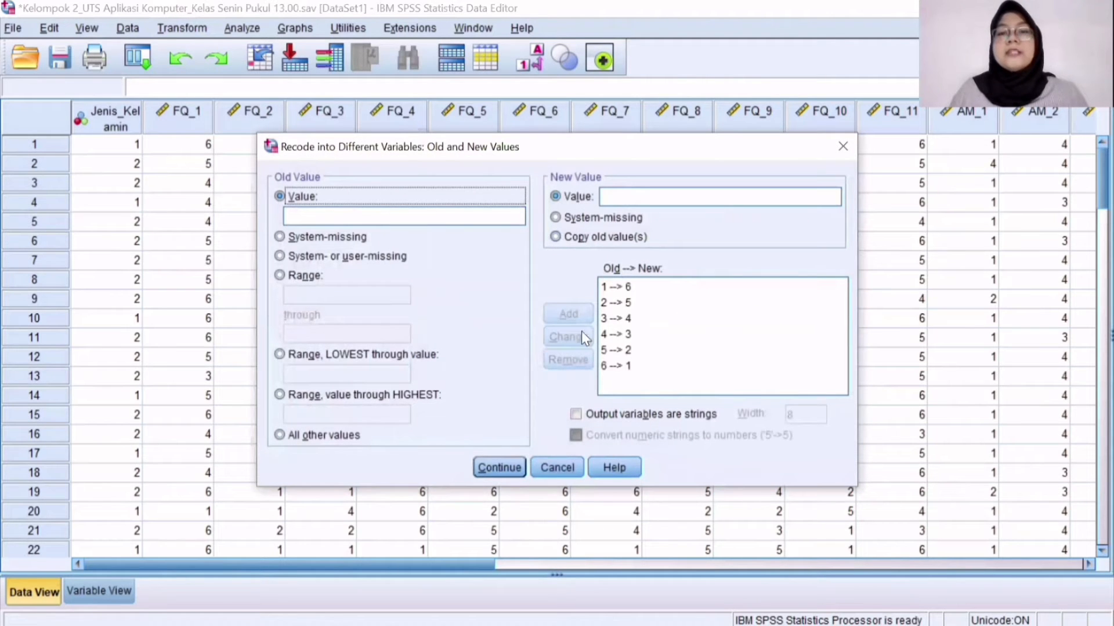
{"action": "left_click", "coordinate": [523, 467]}
{"action": "left_click", "coordinate": [460, 446]}
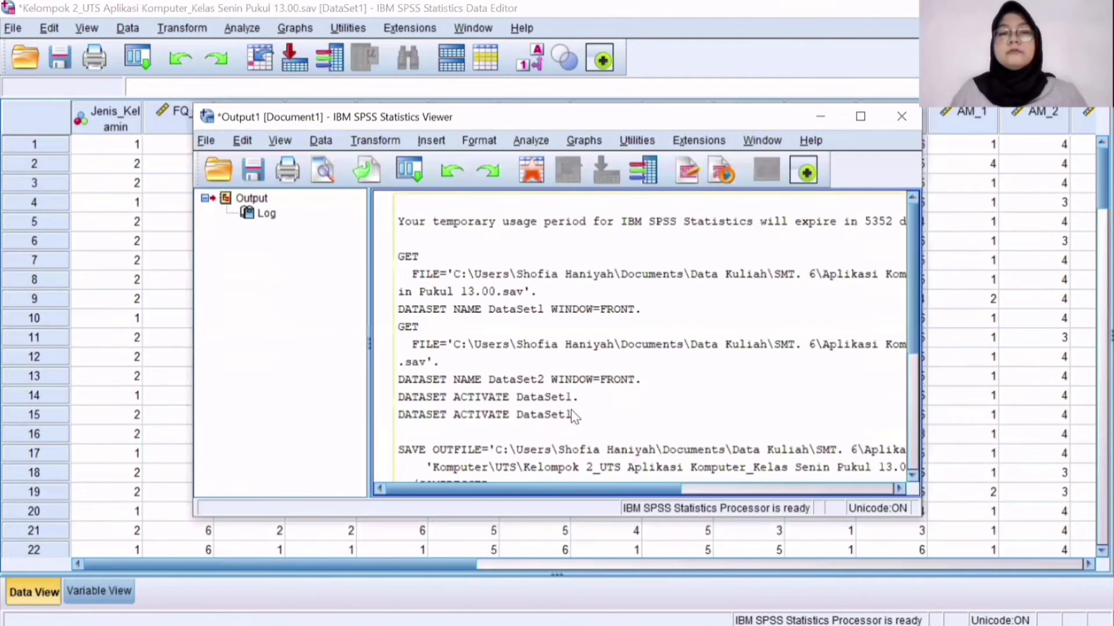
{"action": "left_click", "coordinate": [835, 96]}
{"action": "left_click_drag", "start_coordinate": [551, 561], "coordinate": [922, 543]}
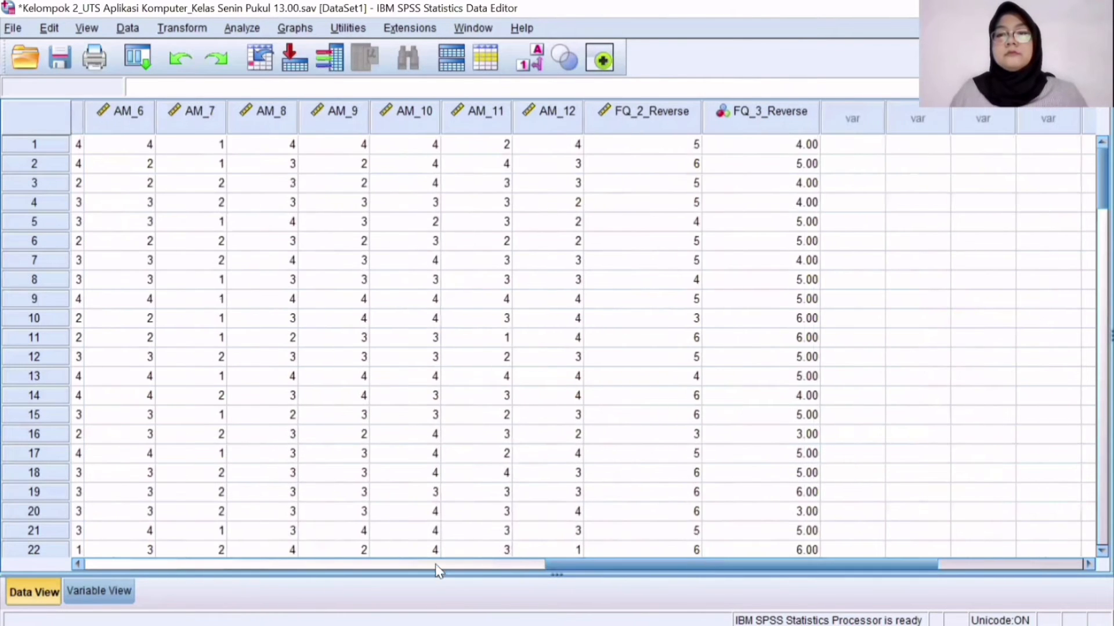
Step: Set the FQ_3_Reverse variable's decimals to 0 and its measurement level to Scale
{"action": "left_click", "coordinate": [112, 586]}
{"action": "left_click", "coordinate": [322, 473]}
{"action": "type", "text": "2"}
{"action": "left_click", "coordinate": [334, 477]}
{"action": "left_click", "coordinate": [748, 474]}
{"action": "left_click", "coordinate": [768, 476]}
{"action": "left_click", "coordinate": [768, 491]}
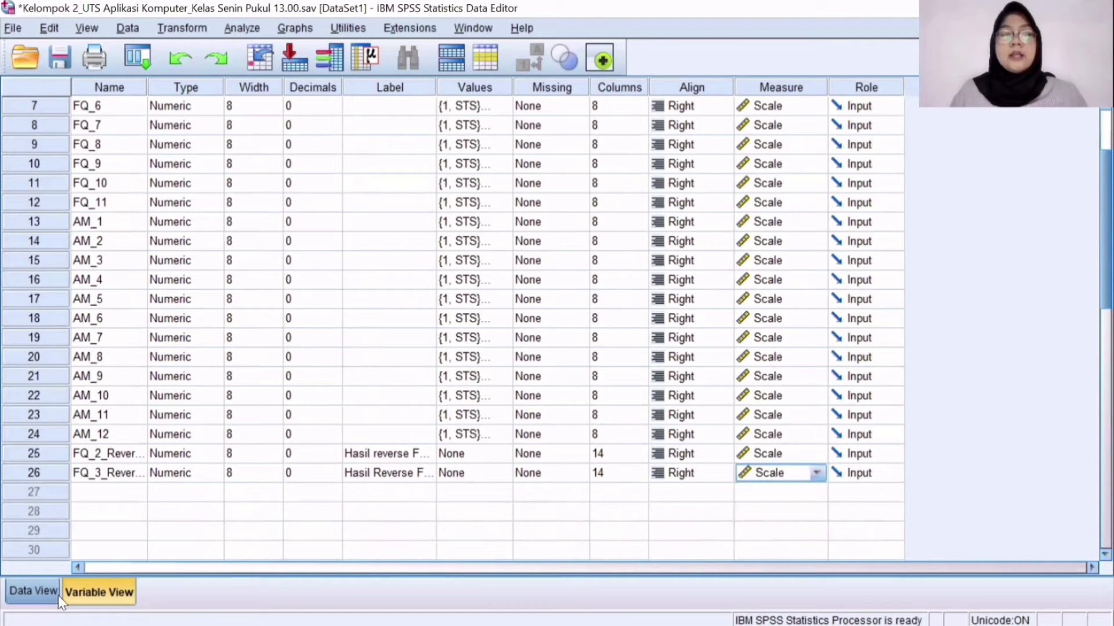
Step: Add FQ_10 to Recode into Different Variables with output variable FQ_10_Reverse labelled "Hasil reverse FQ_10"
{"action": "left_click", "coordinate": [34, 591]}
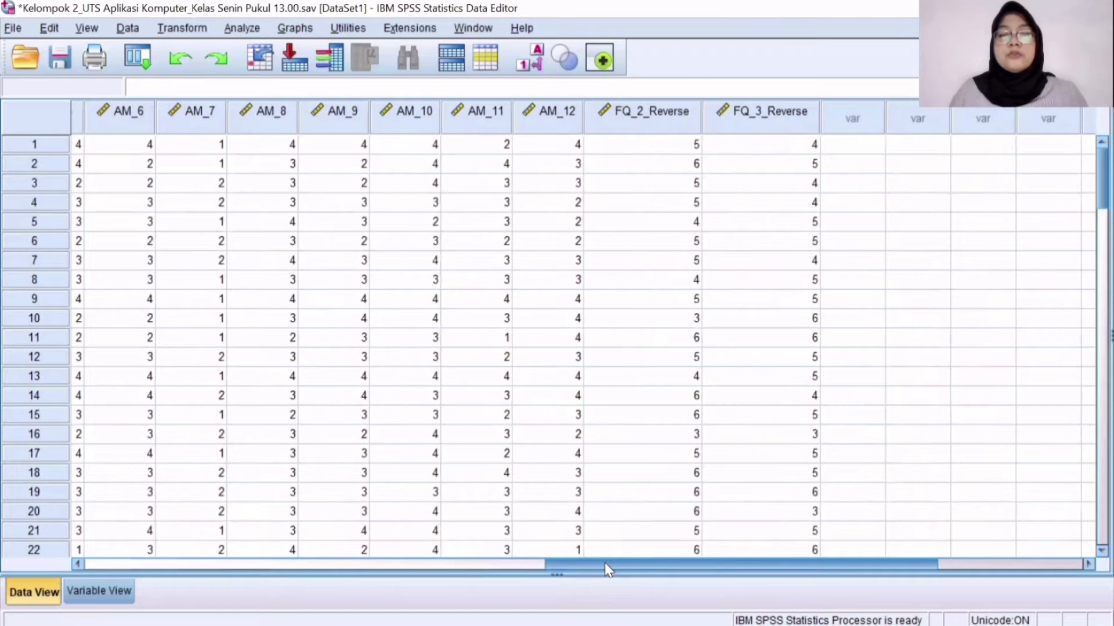
{"action": "left_click_drag", "start_coordinate": [604, 562], "coordinate": [223, 566]}
{"action": "left_click", "coordinate": [193, 28]}
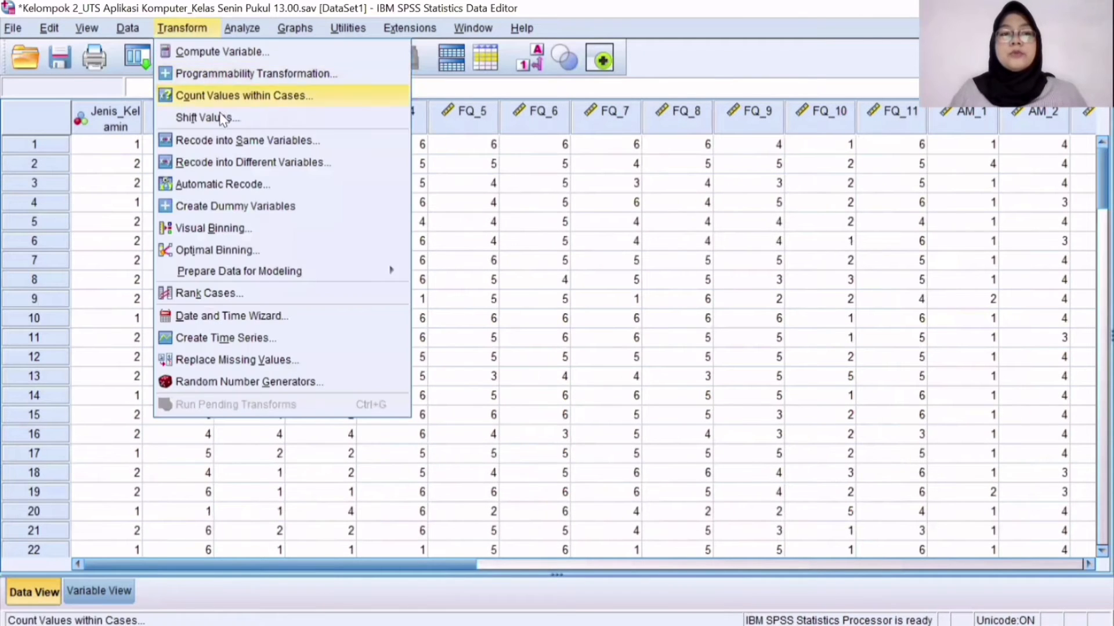
{"action": "left_click", "coordinate": [276, 163]}
{"action": "left_click_drag", "start_coordinate": [330, 343], "coordinate": [681, 245]}
{"action": "left_click", "coordinate": [719, 240]}
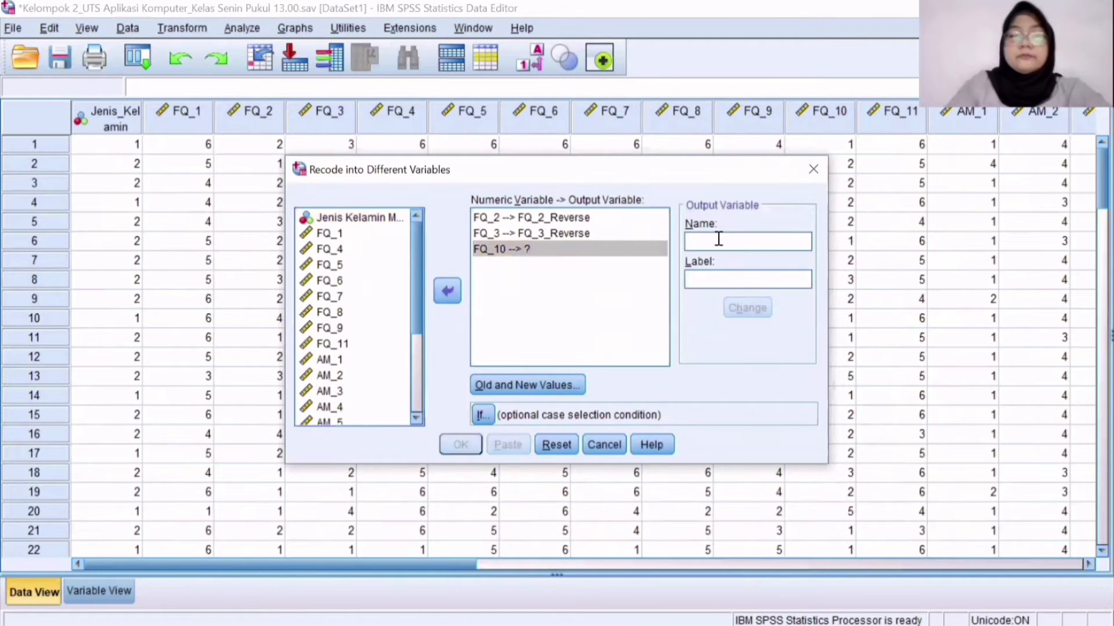
{"action": "type", "text": "FQ_10_Reverse"}
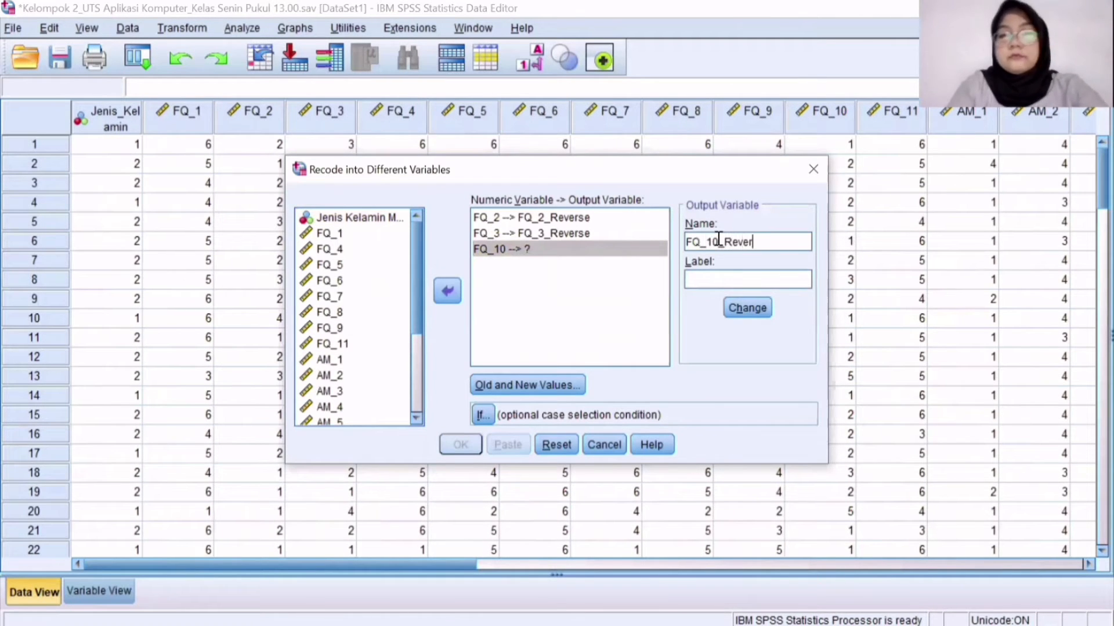
{"action": "key", "text": "Tab"}
{"action": "type", "text": "Hasil reverse FQ_10"}
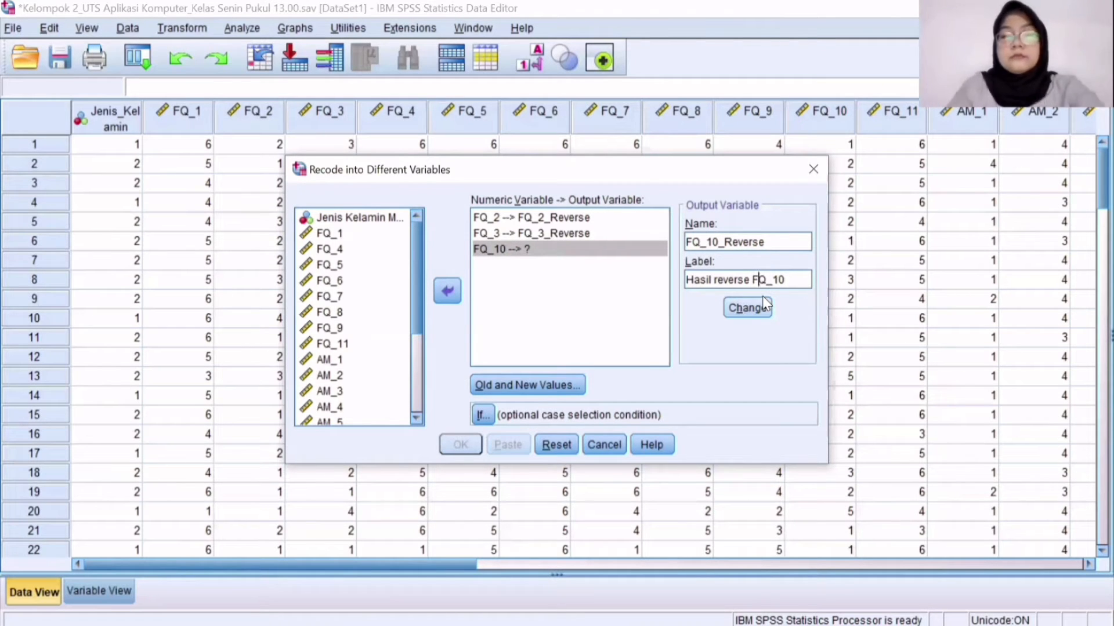
{"action": "left_click", "coordinate": [735, 311]}
Step: Keep the existing old-to-new value mappings and run the FQ_10 recode
{"action": "left_click", "coordinate": [549, 385]}
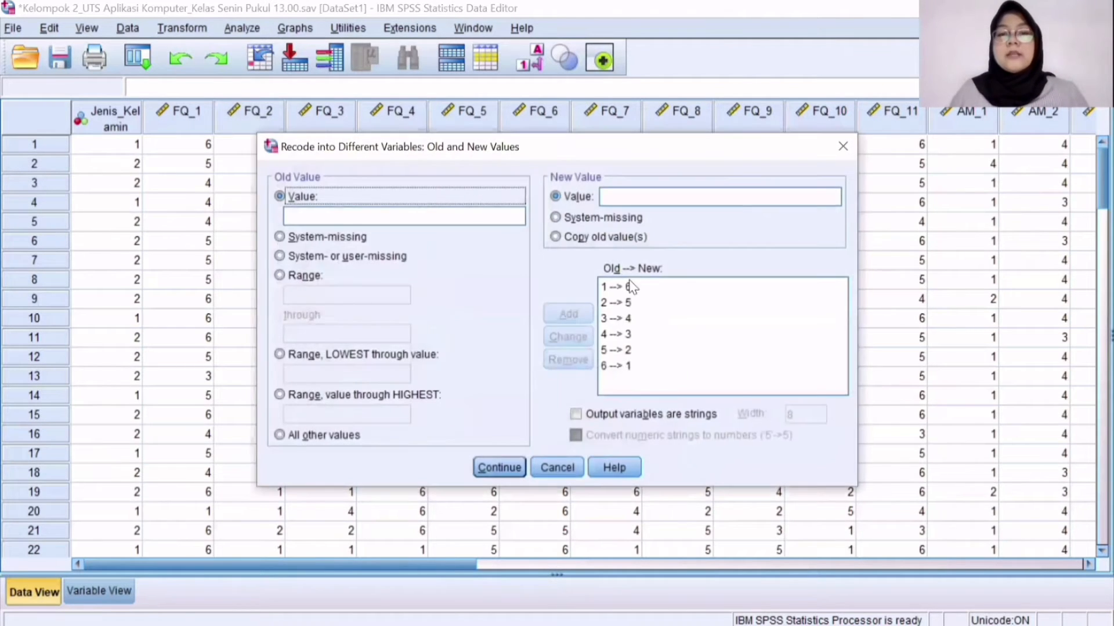
{"action": "left_click", "coordinate": [500, 467]}
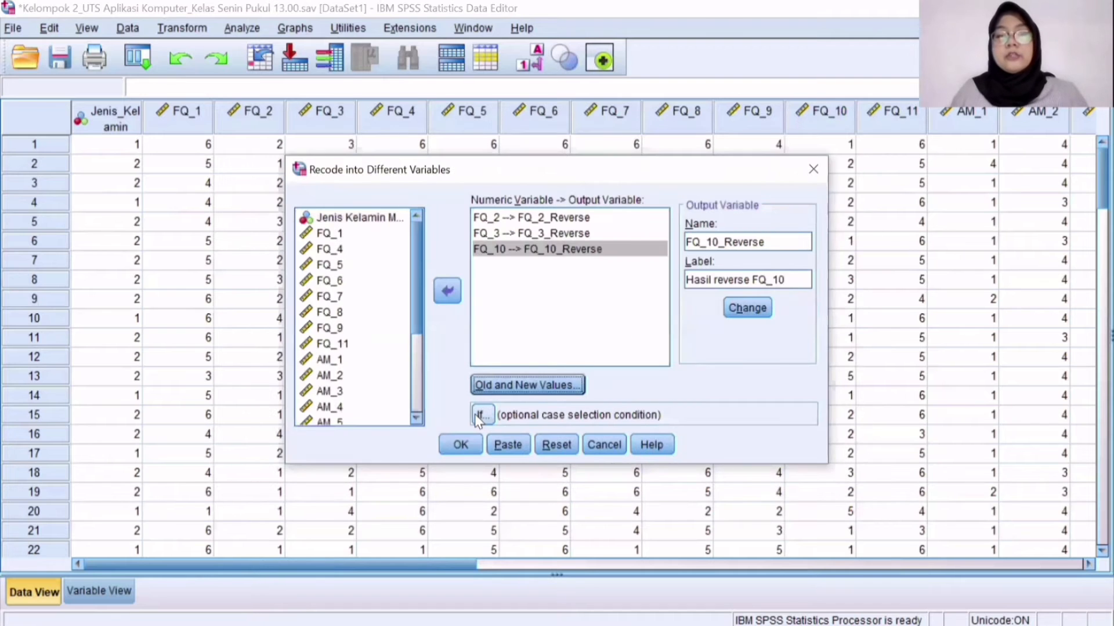
{"action": "left_click", "coordinate": [460, 445]}
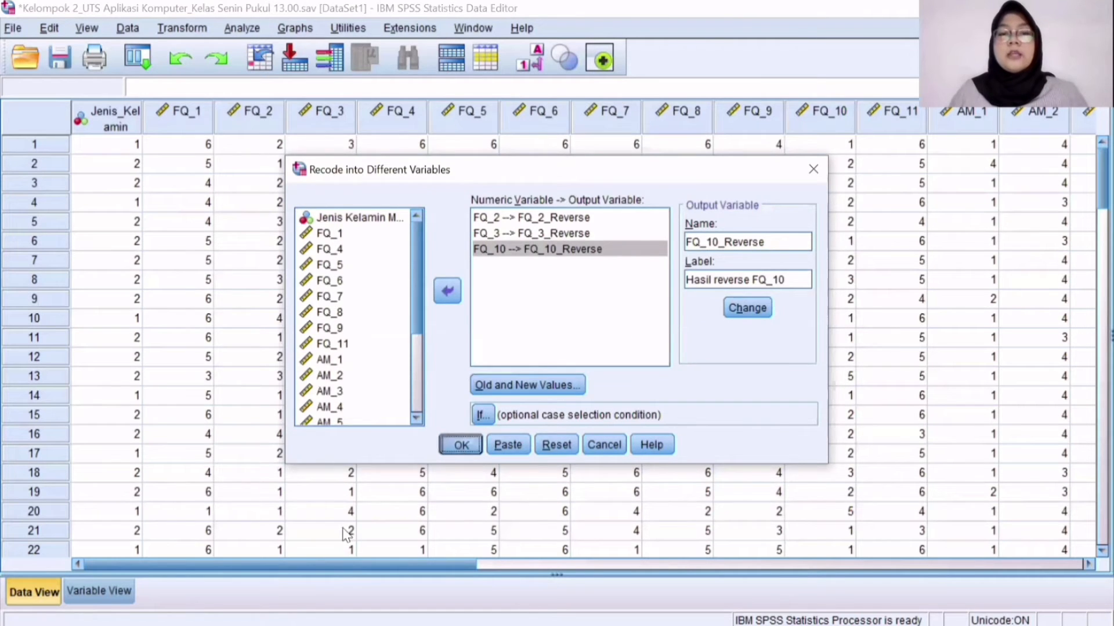
Step: Set the FQ_10_Reverse variable's decimals to 0 and its measurement level to Scale, and return to the data values
{"action": "left_click", "coordinate": [177, 576]}
{"action": "key", "text": "ctrl+t"}
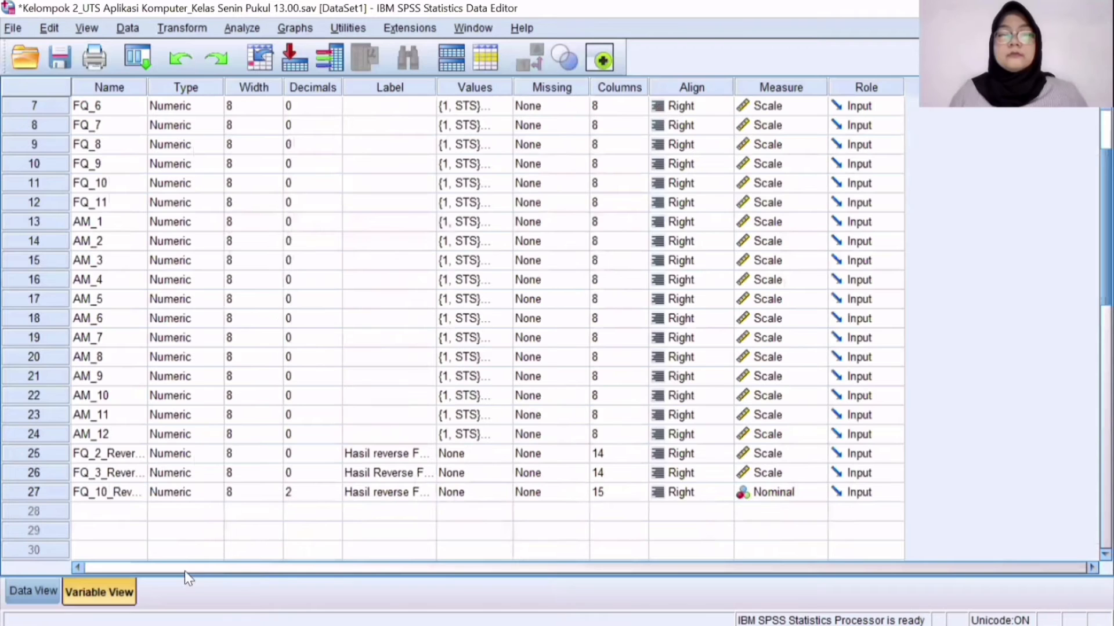
{"action": "left_click", "coordinate": [323, 492]}
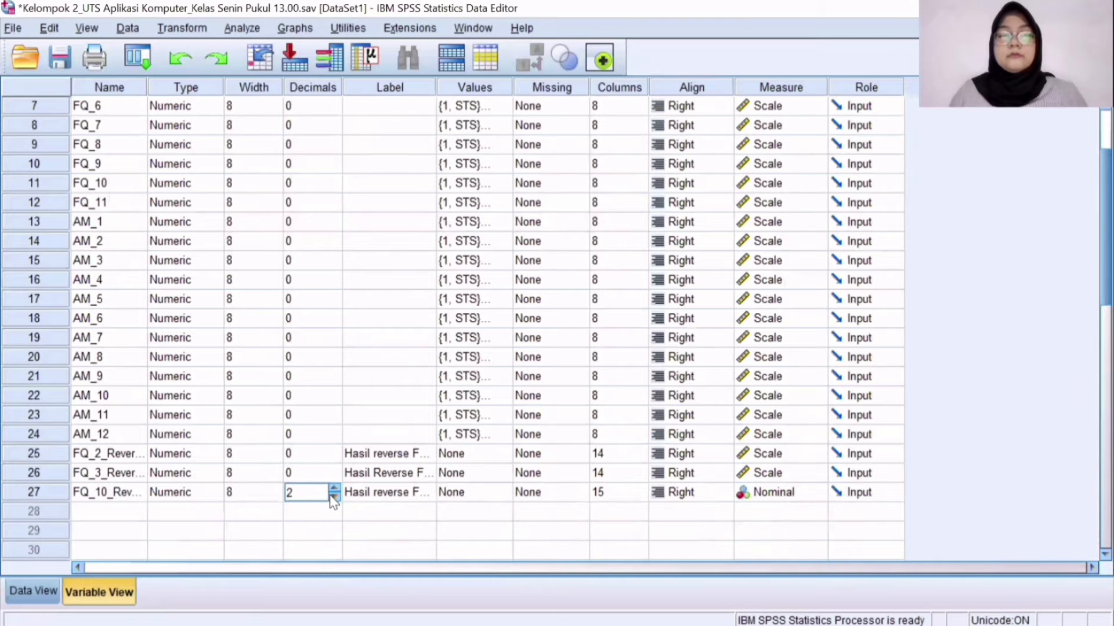
{"action": "left_click", "coordinate": [333, 497]}
{"action": "left_click", "coordinate": [757, 489]}
{"action": "left_click", "coordinate": [766, 509]}
{"action": "left_click", "coordinate": [48, 590]}
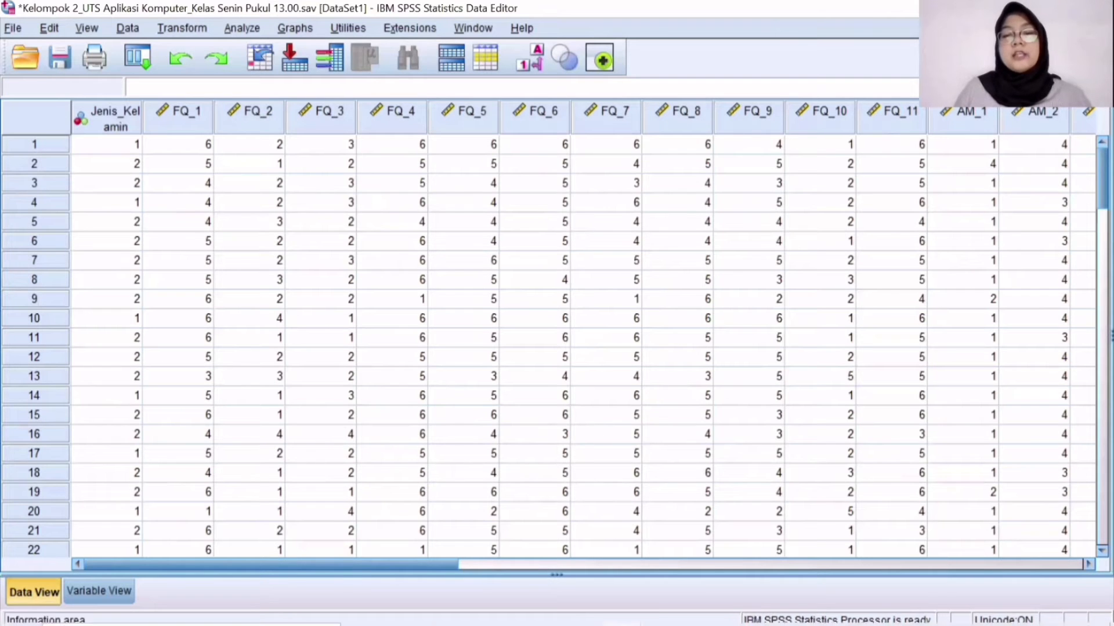
Step: Switch to the Excel data sheet to check which AM items carry an asterisk, and return to the SPSS data
{"action": "mouse_move", "coordinate": [644, 625]}
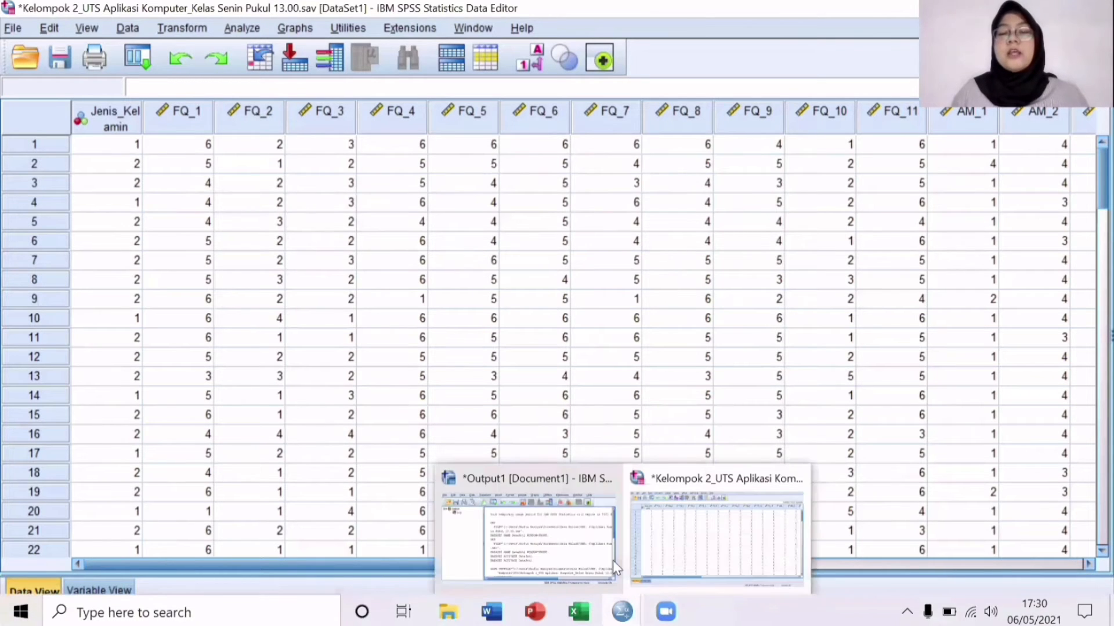
{"action": "left_click_drag", "start_coordinate": [440, 563], "coordinate": [632, 564]}
{"action": "mouse_move", "coordinate": [632, 625]}
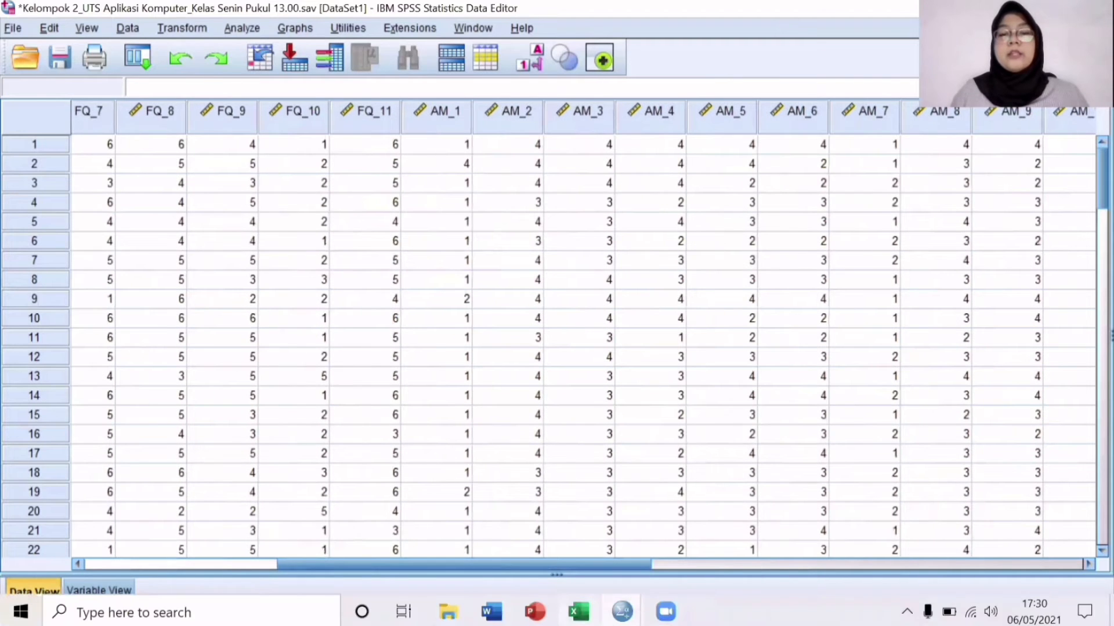
{"action": "left_click", "coordinate": [578, 612]}
{"action": "left_click_drag", "start_coordinate": [579, 600], "coordinate": [714, 599]}
{"action": "left_click_drag", "start_coordinate": [497, 599], "coordinate": [641, 599]}
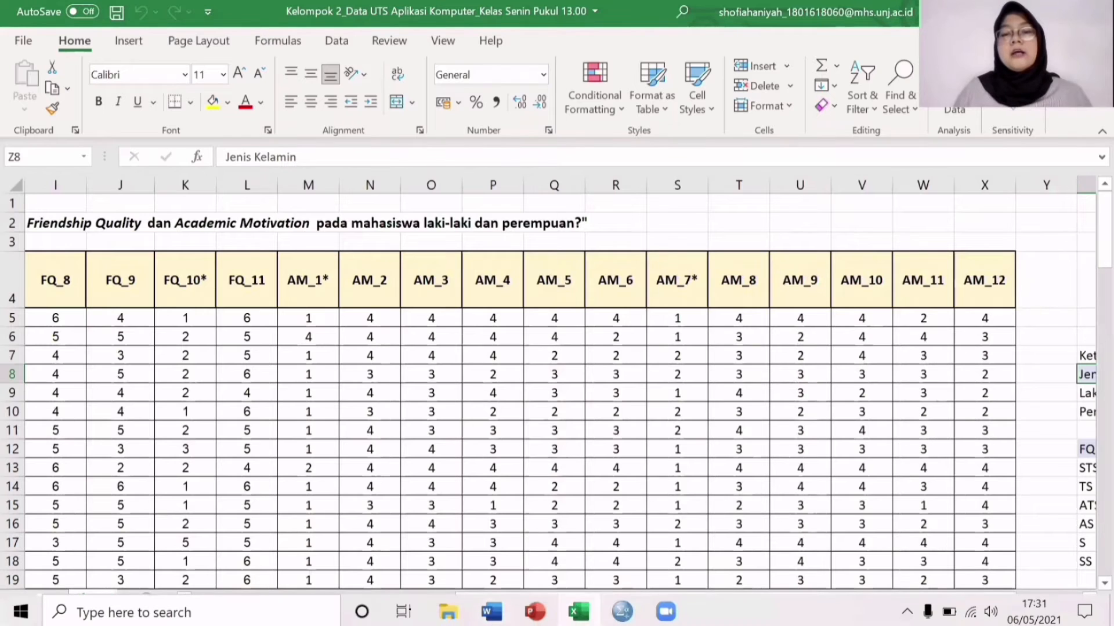
{"action": "mouse_move", "coordinate": [623, 612]}
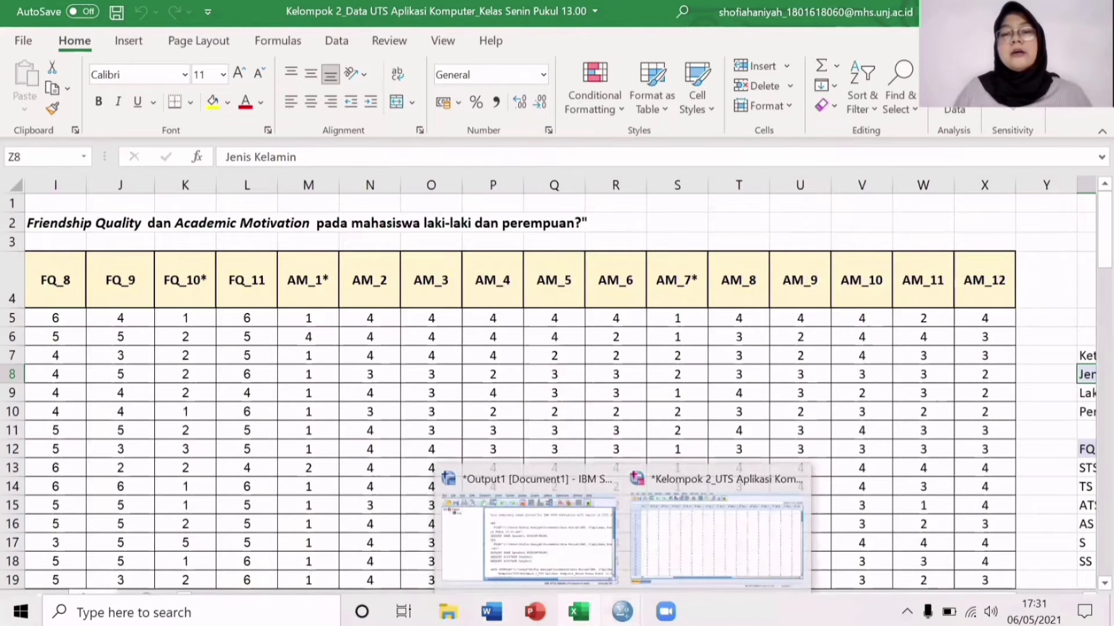
{"action": "left_click", "coordinate": [685, 552]}
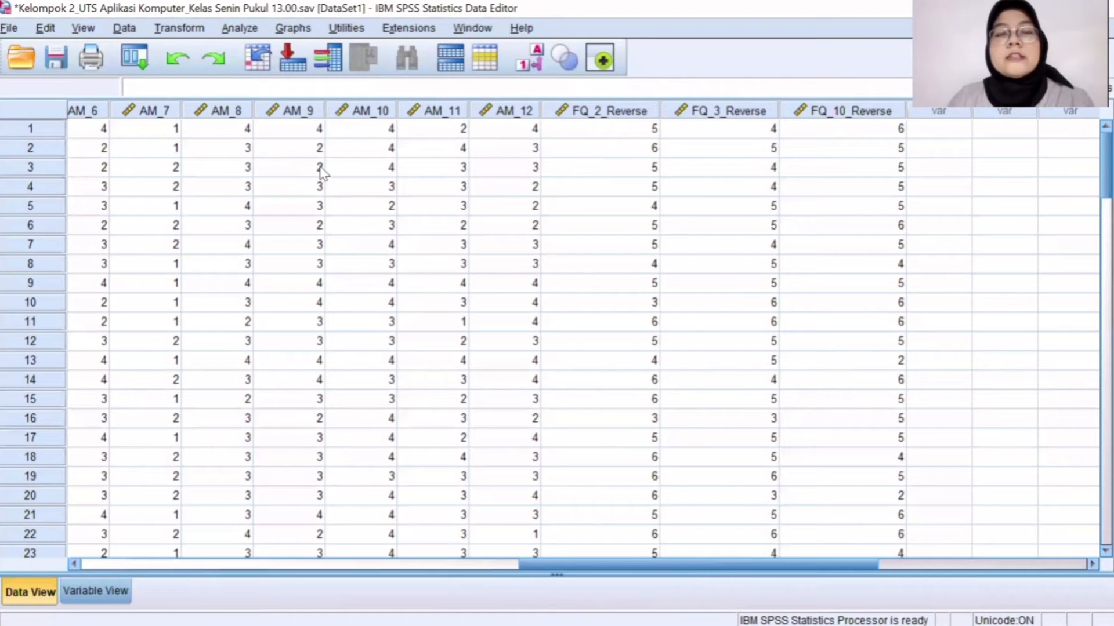
Step: Reopen Recode into Different Variables and remove FQ_10, FQ_3 and FQ_2 from the variables being recoded
{"action": "left_click", "coordinate": [179, 27]}
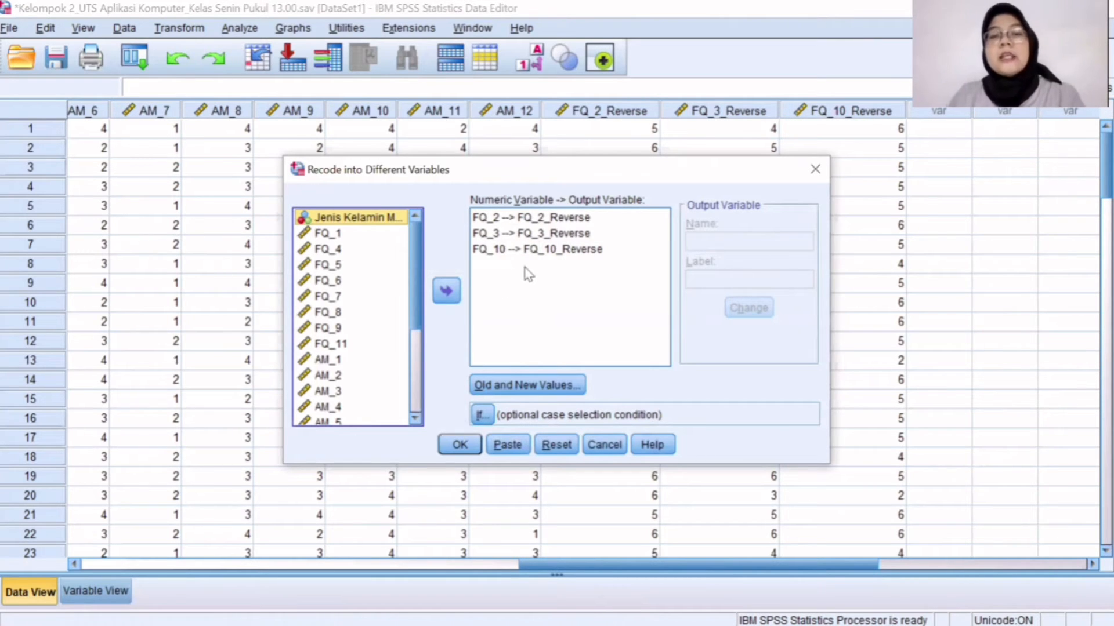
{"action": "left_click", "coordinate": [496, 250]}
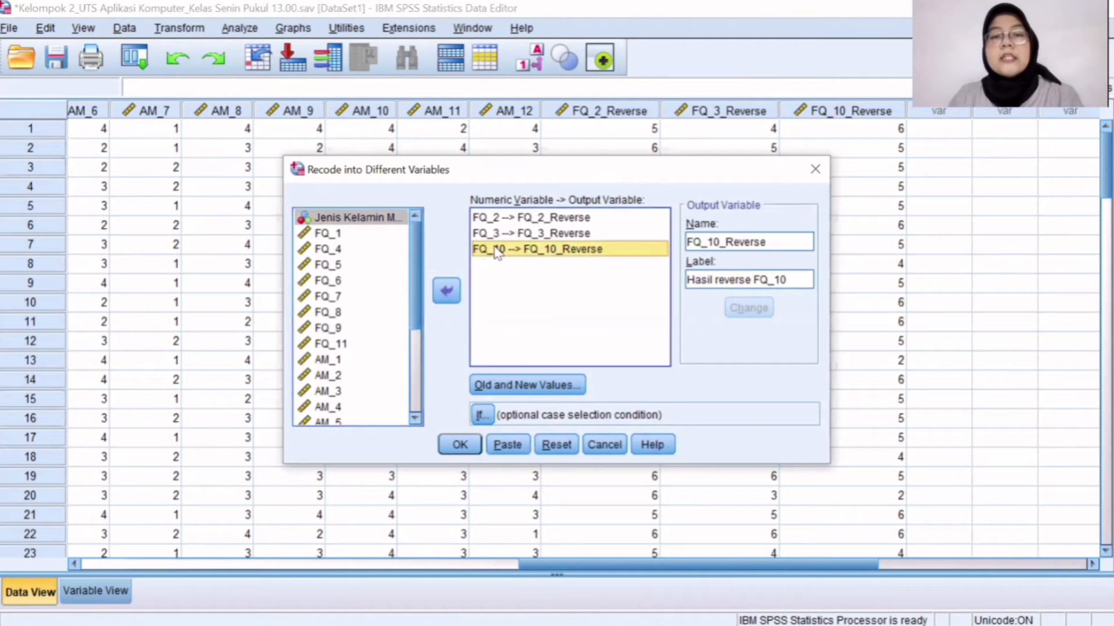
{"action": "left_click", "coordinate": [447, 292]}
{"action": "left_click", "coordinate": [510, 233]}
{"action": "left_click", "coordinate": [446, 290]}
{"action": "left_click", "coordinate": [508, 218]}
{"action": "left_click", "coordinate": [447, 289]}
{"action": "left_click_drag", "start_coordinate": [417, 290], "coordinate": [410, 370]}
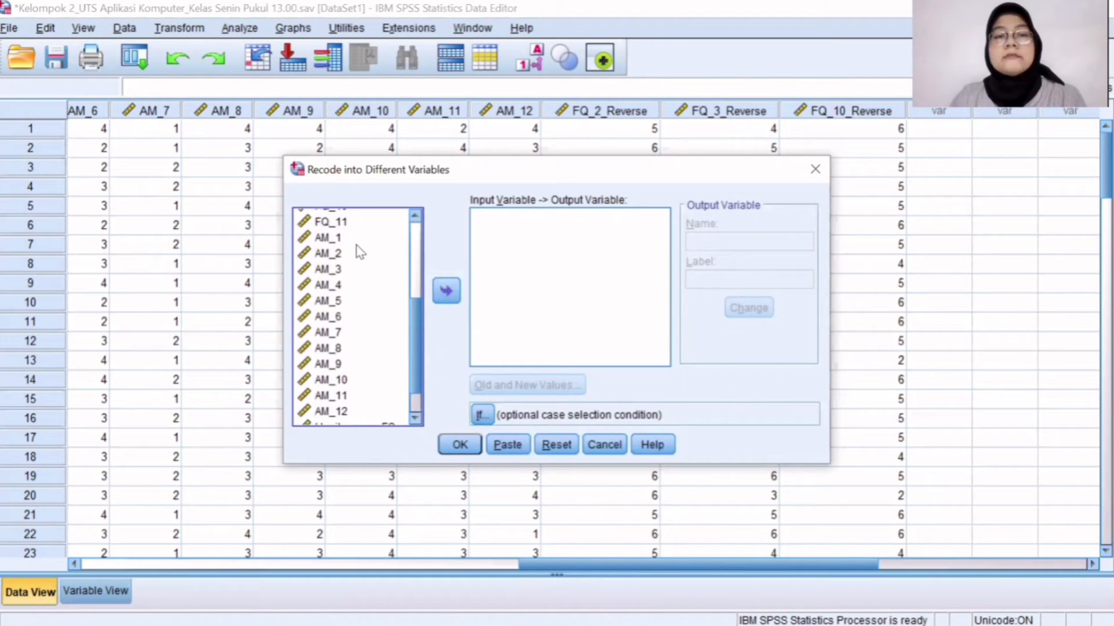
Step: Add AM_1 as a variable to recode, with output variable AM_1_Reverse labelled "Hasil revese AM_1"
{"action": "left_click", "coordinate": [336, 238]}
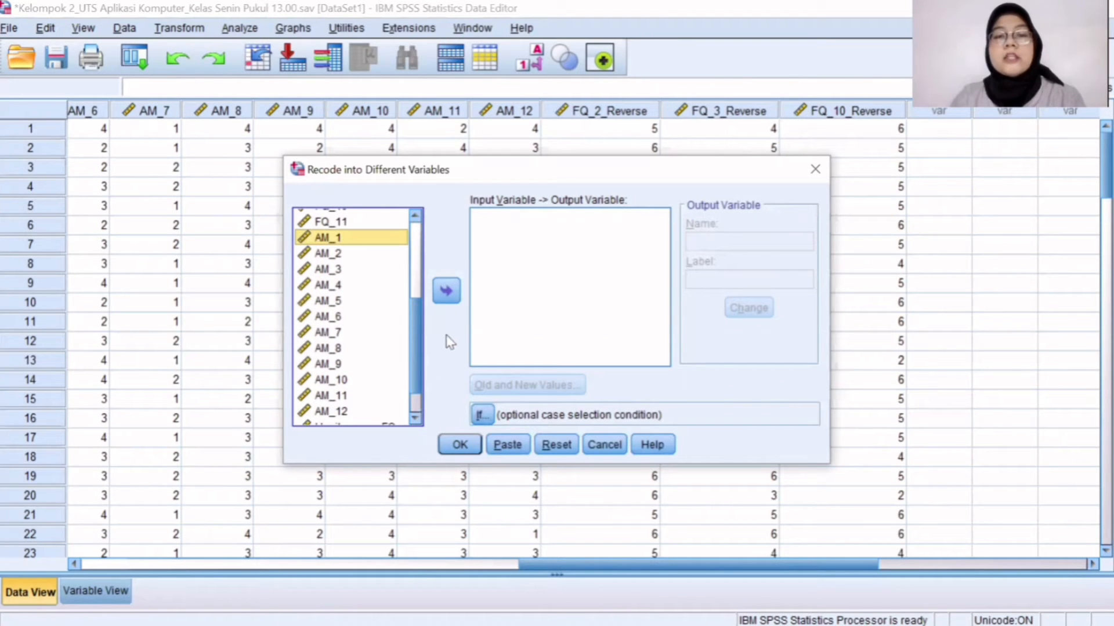
{"action": "left_click", "coordinate": [447, 293]}
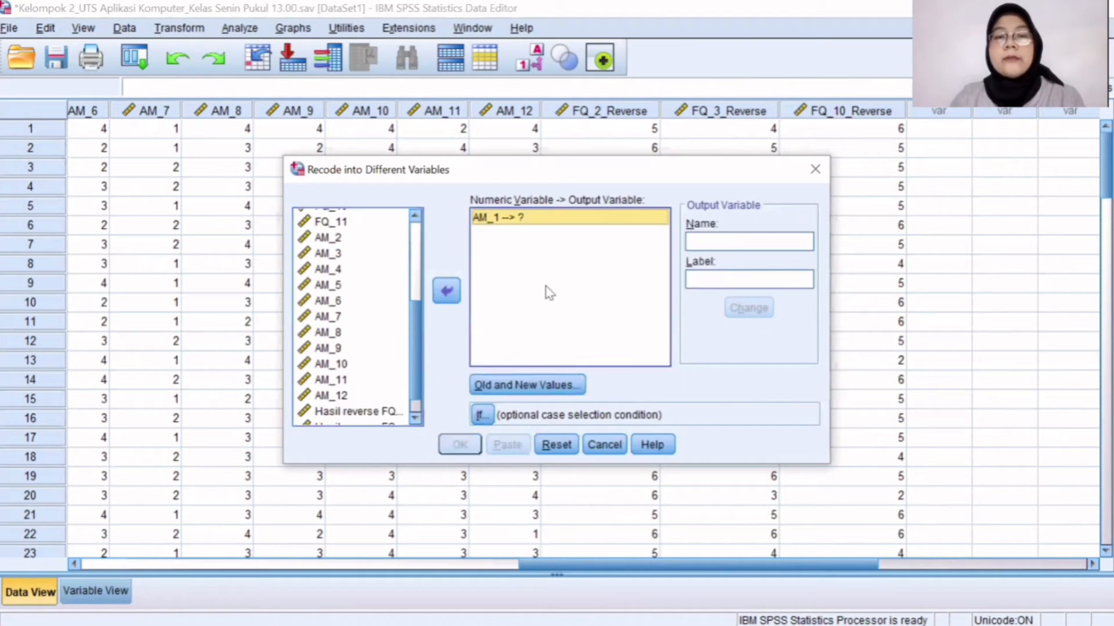
{"action": "left_click", "coordinate": [725, 241]}
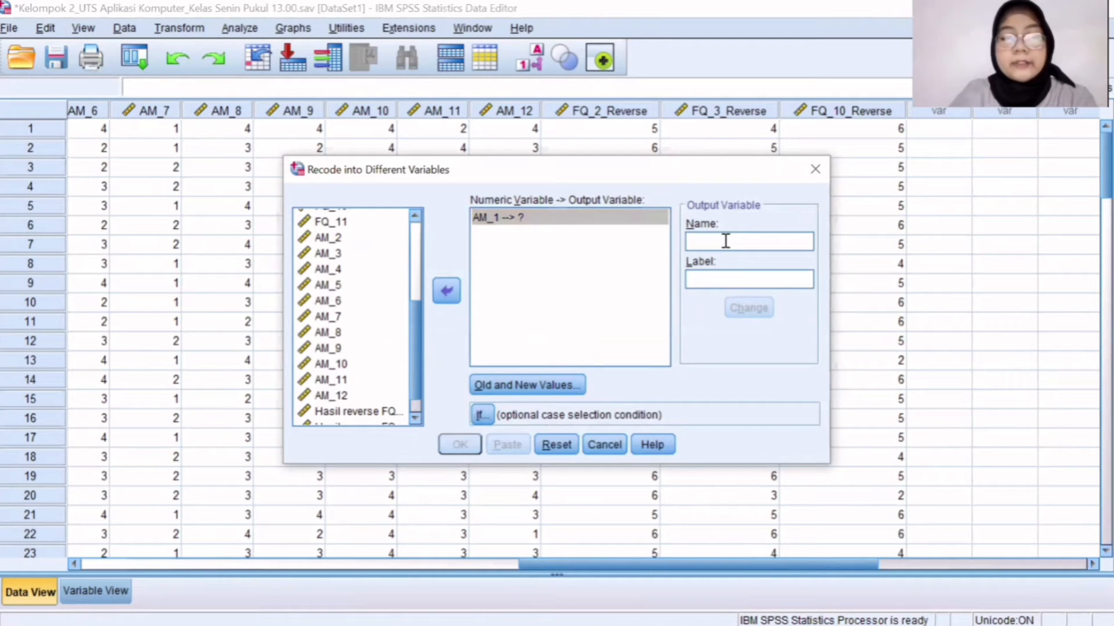
{"action": "type", "text": "AM"}
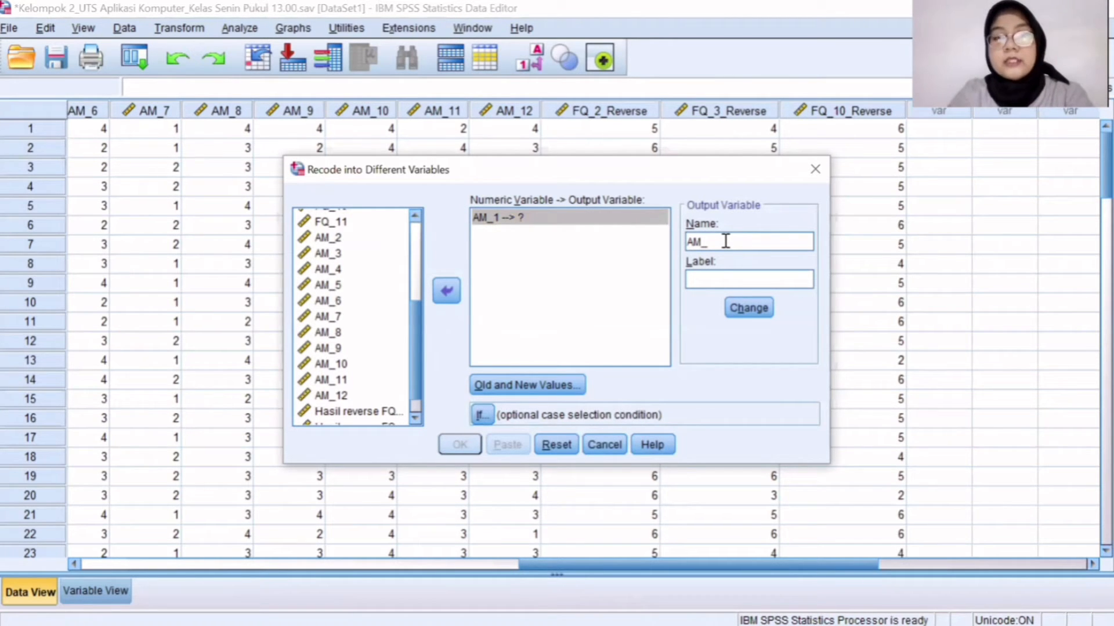
{"action": "type", "text": "_1_Reverse"}
{"action": "left_click", "coordinate": [718, 279]}
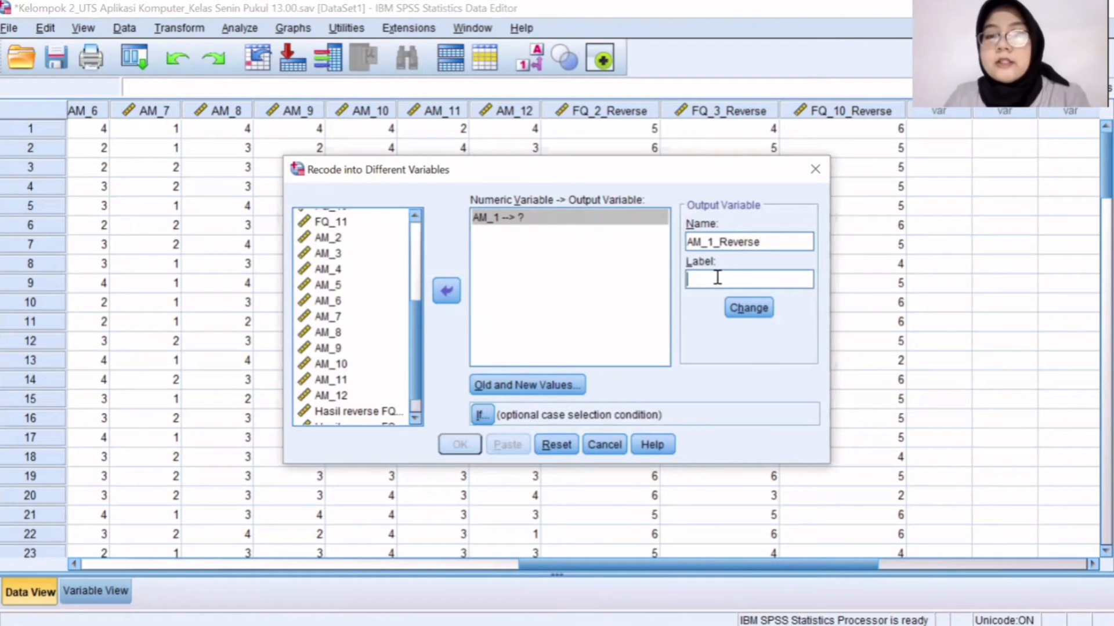
{"action": "type", "text": "Hasi"}
{"action": "type", "text": "l revese"}
{"action": "type", "text": " A"}
{"action": "type", "text": " AM"}
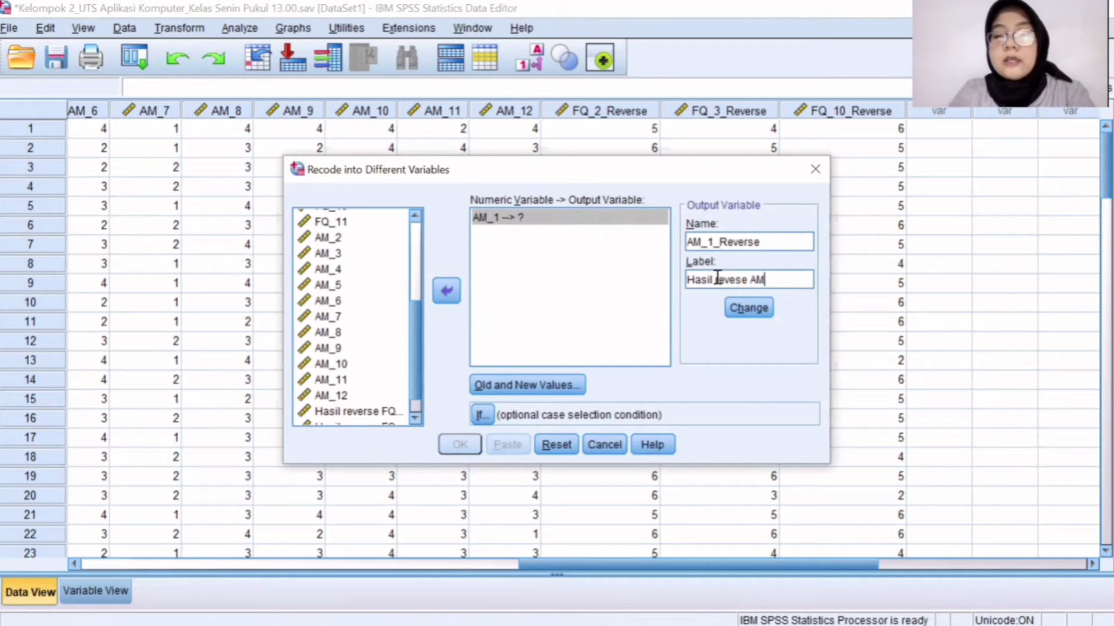
{"action": "left_click", "coordinate": [748, 308]}
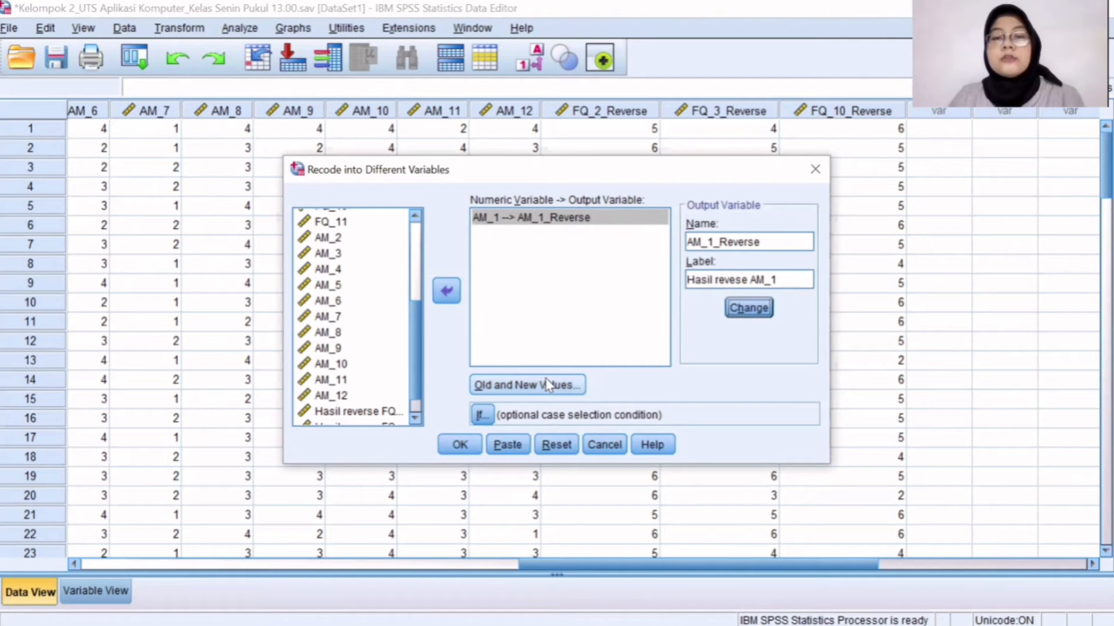
Step: Remove all six existing old-to-new value mappings from the AM_1 recode
{"action": "left_click", "coordinate": [524, 386]}
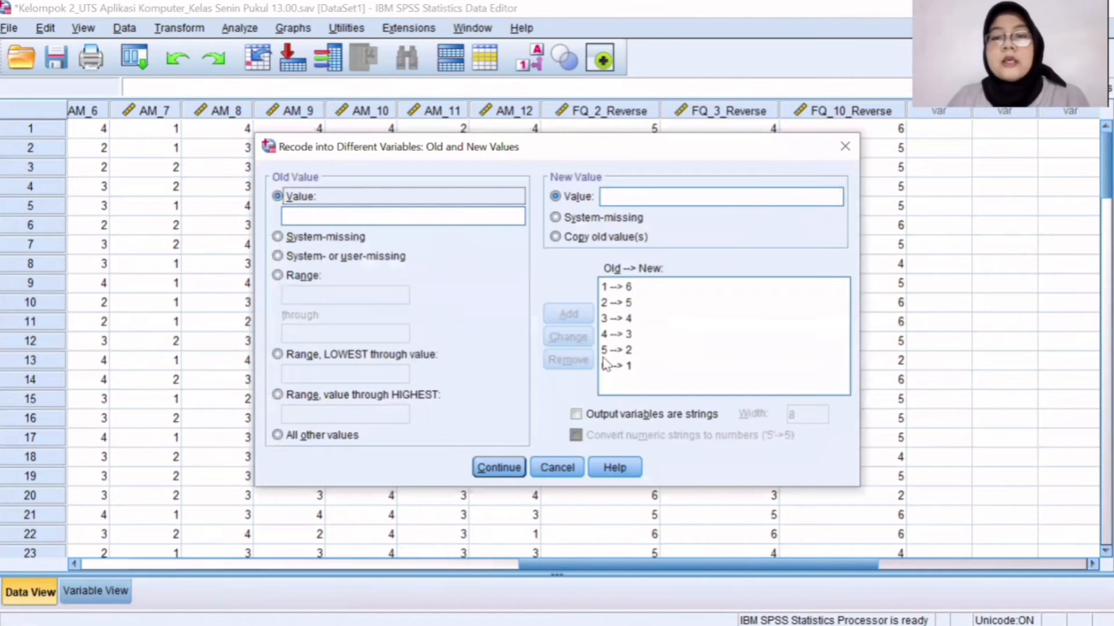
{"action": "left_click", "coordinate": [623, 365]}
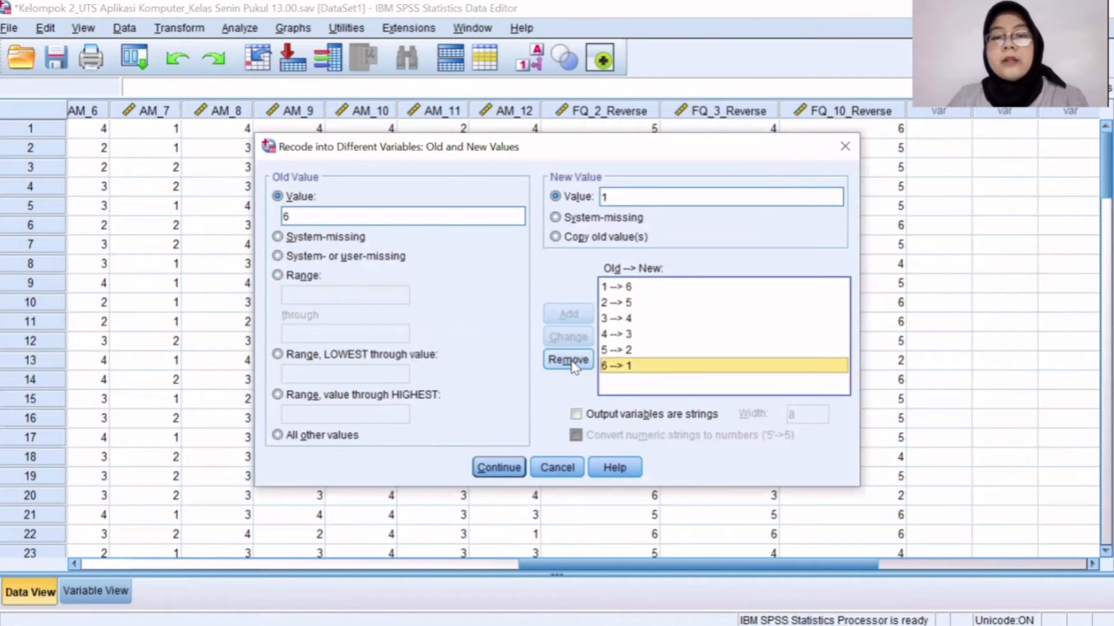
{"action": "left_click", "coordinate": [568, 360]}
{"action": "left_click", "coordinate": [568, 360]}
{"action": "left_click", "coordinate": [568, 360]}
{"action": "left_click", "coordinate": [620, 319]}
{"action": "left_click", "coordinate": [569, 360]}
{"action": "left_click", "coordinate": [624, 303]}
{"action": "left_click", "coordinate": [569, 361]}
{"action": "left_click", "coordinate": [636, 289]}
{"action": "left_click", "coordinate": [569, 361]}
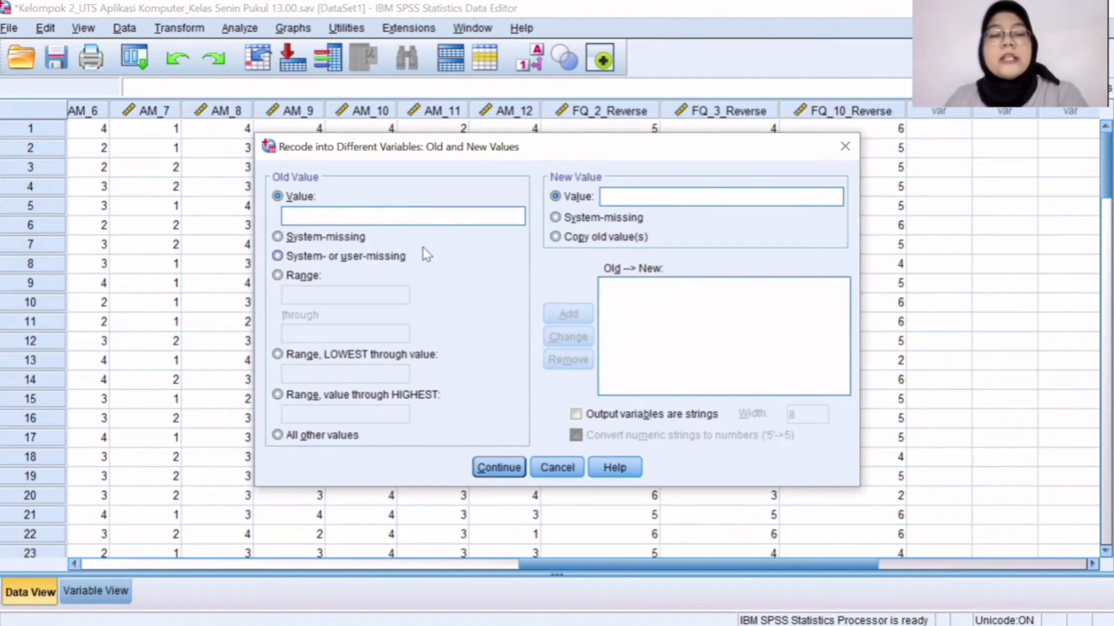
Step: Add recode mappings that turn old value 1 into 4 and old value 2 into 3
{"action": "left_click", "coordinate": [523, 213]}
{"action": "type", "text": "1"}
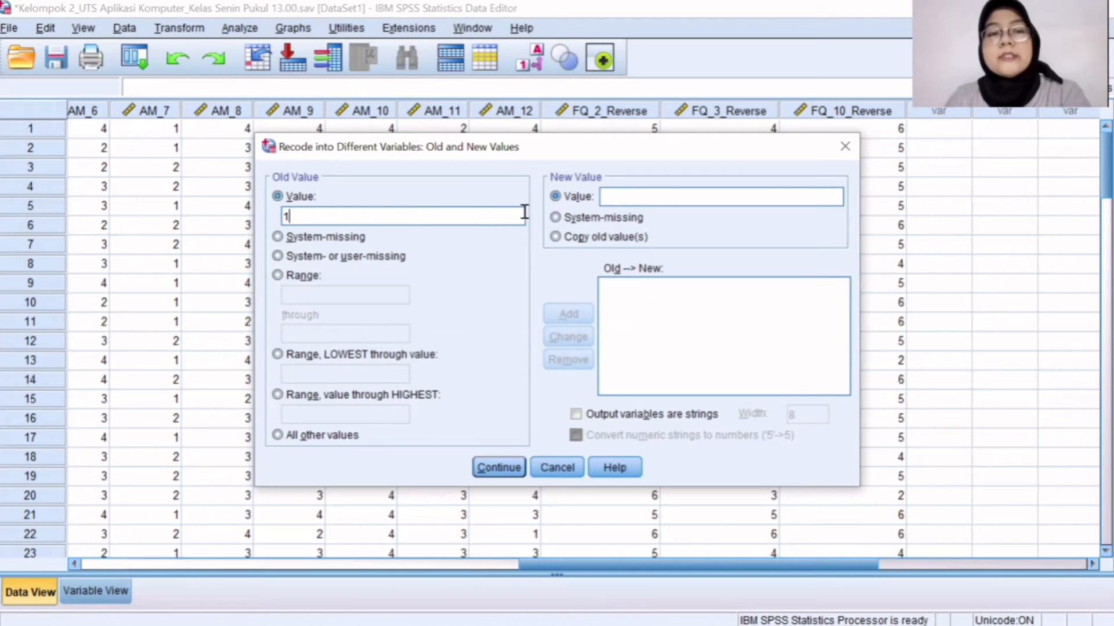
{"action": "left_click", "coordinate": [634, 196]}
{"action": "type", "text": "4"}
{"action": "left_click", "coordinate": [571, 314]}
{"action": "left_click", "coordinate": [409, 222]}
{"action": "type", "text": "2"}
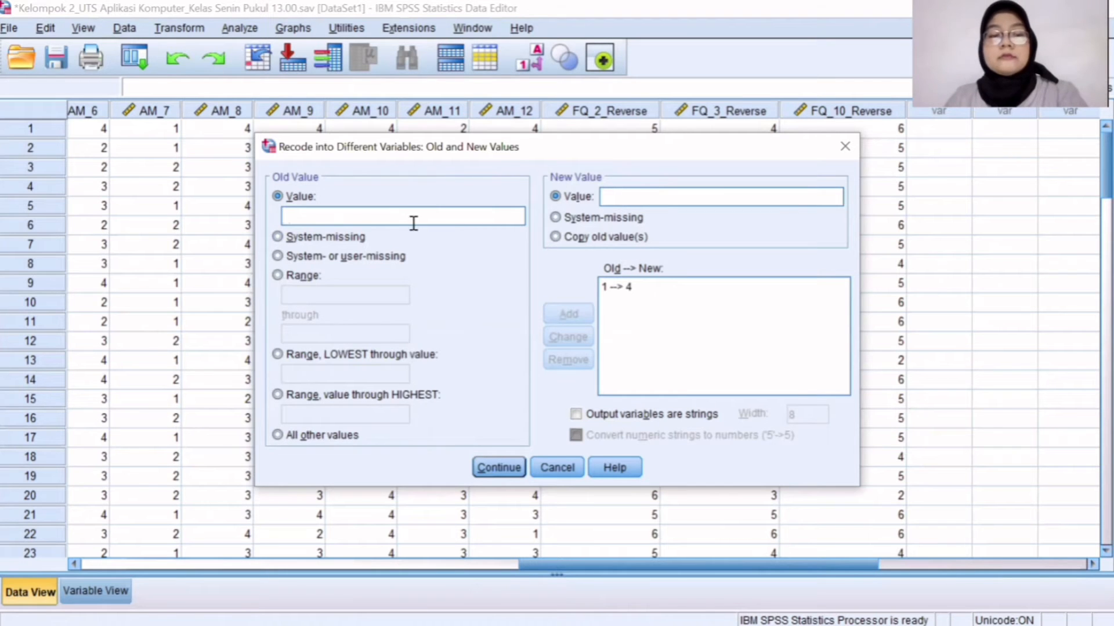
{"action": "type", "text": "3"}
{"action": "left_click", "coordinate": [568, 314]}
Step: Add recode mappings of 3 to 2 and 4 to 1, and run the AM_1 recode
{"action": "left_click", "coordinate": [401, 218]}
{"action": "type", "text": "3"}
{"action": "left_click", "coordinate": [629, 197]}
{"action": "type", "text": "2"}
{"action": "left_click", "coordinate": [568, 314]}
{"action": "type", "text": "4"}
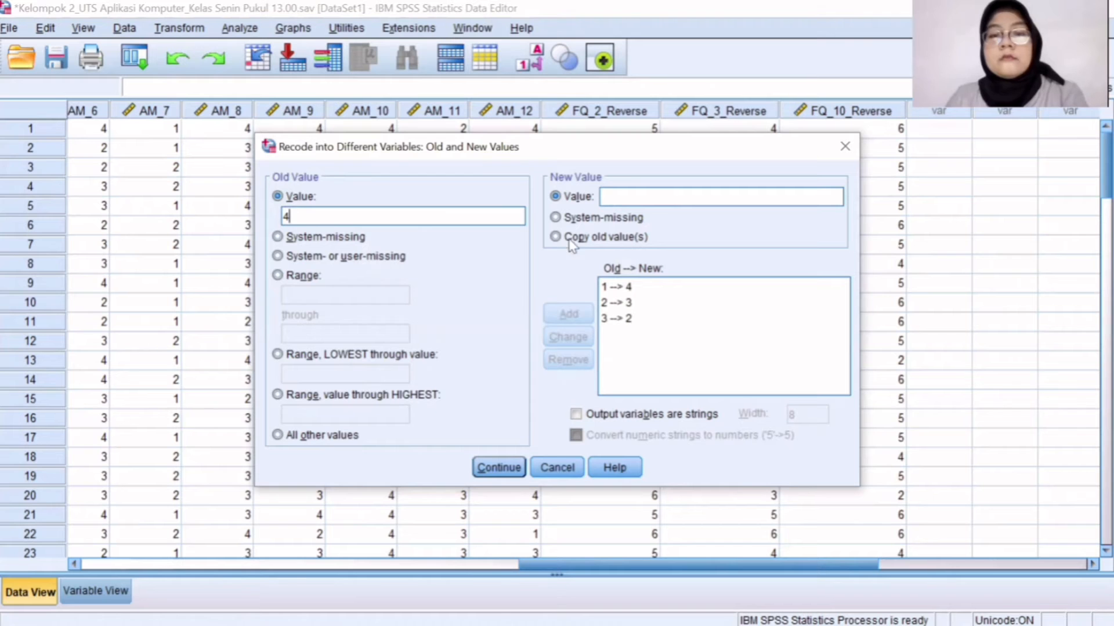
{"action": "left_click", "coordinate": [618, 199]}
{"action": "type", "text": "1"}
{"action": "left_click", "coordinate": [568, 313]}
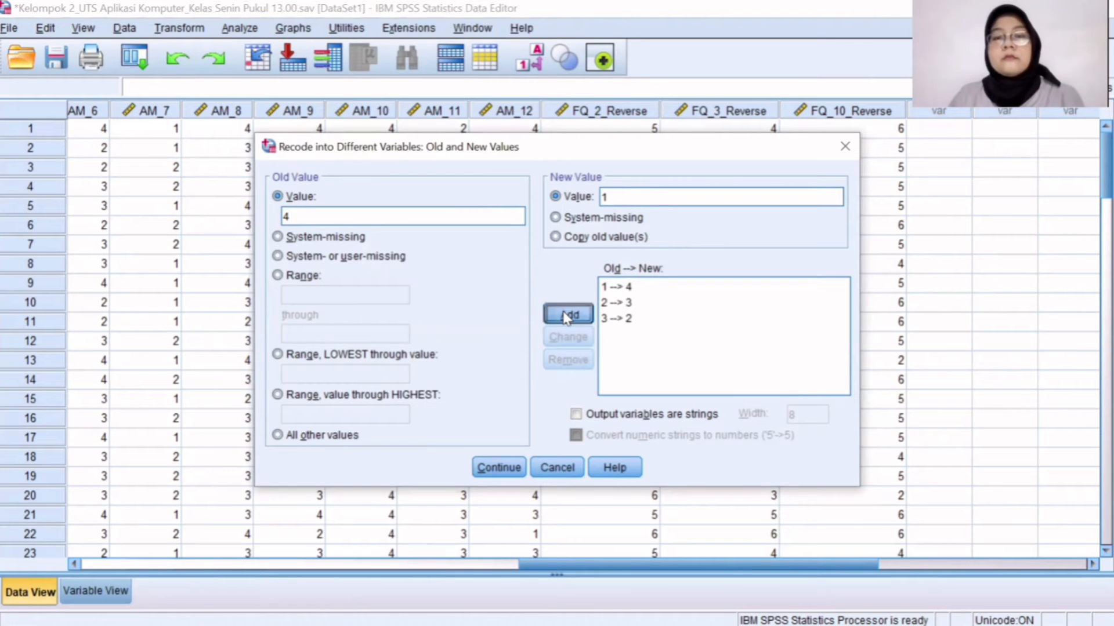
{"action": "left_click", "coordinate": [499, 466]}
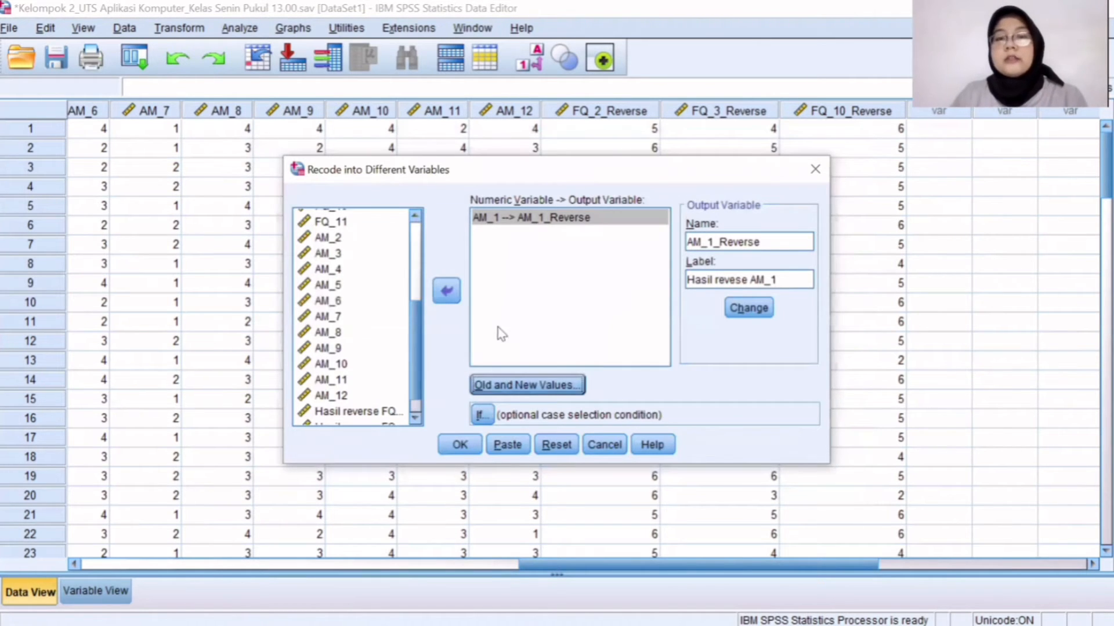
{"action": "left_click", "coordinate": [459, 445]}
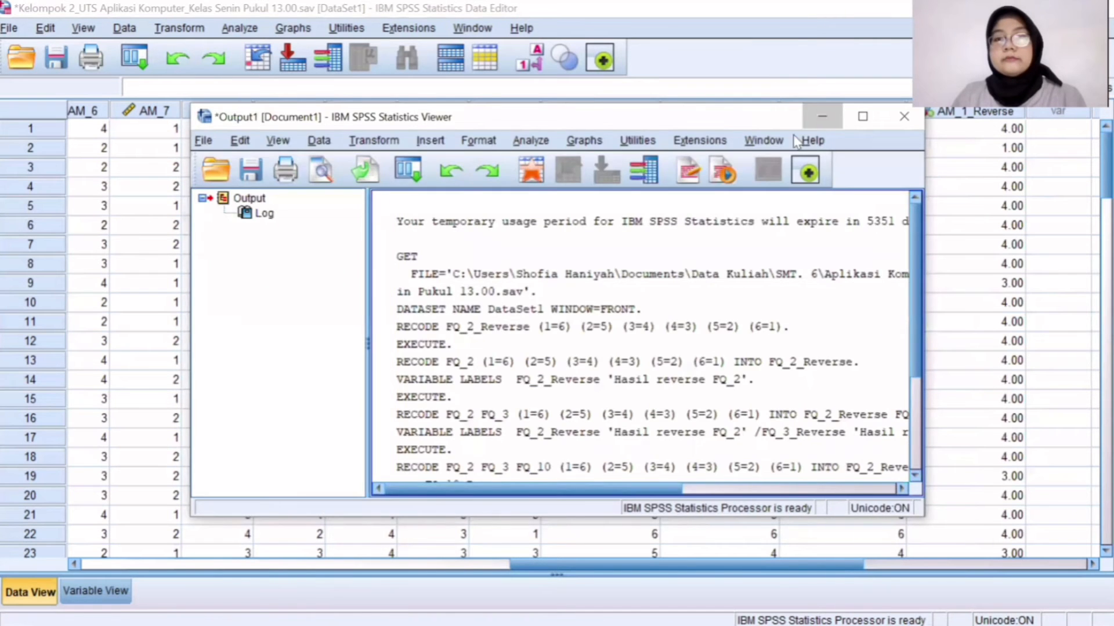
{"action": "left_click", "coordinate": [822, 116]}
Step: Set the AM_1_Reverse variable's decimals to 0 and its measurement level to Scale, and return to the data values
{"action": "left_click_drag", "start_coordinate": [607, 561], "coordinate": [695, 563]}
{"action": "left_click", "coordinate": [96, 591]}
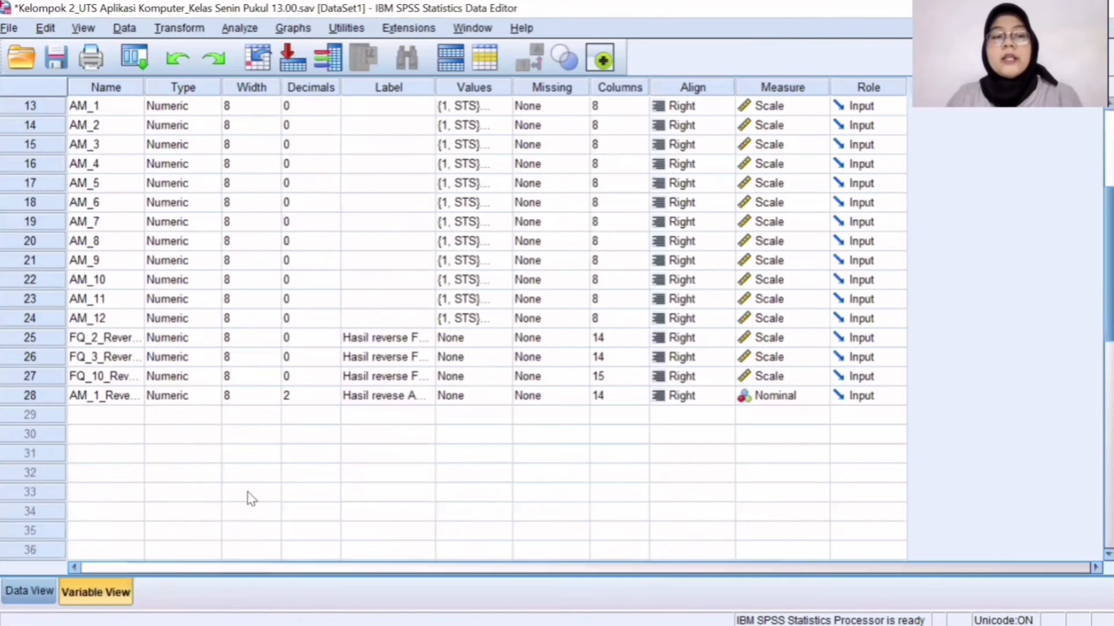
{"action": "left_click", "coordinate": [319, 396]}
{"action": "left_click", "coordinate": [334, 401]}
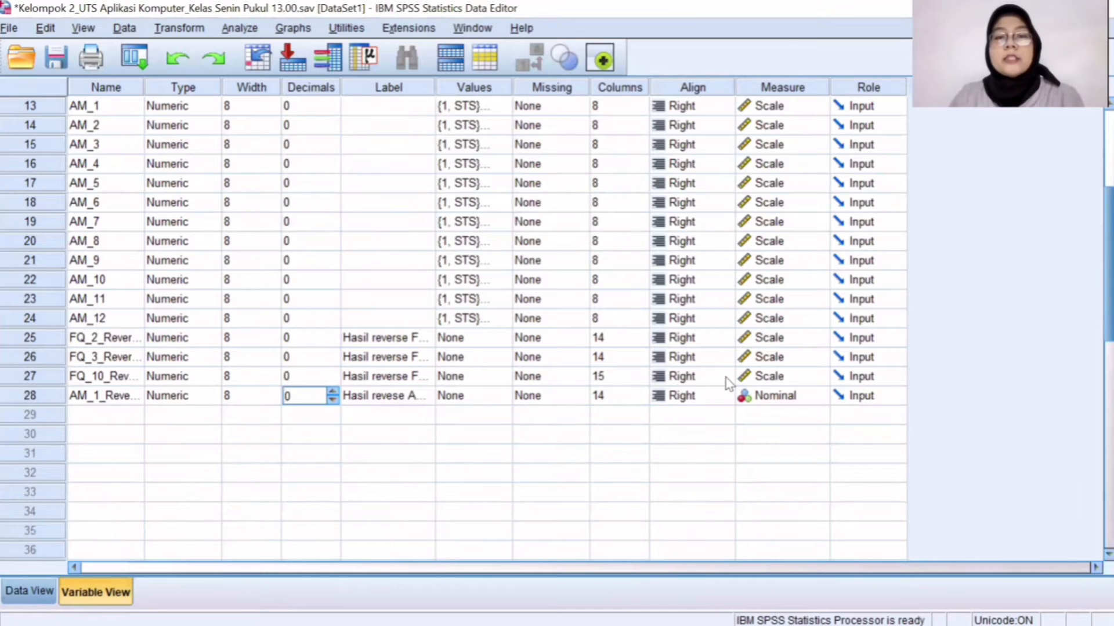
{"action": "left_click", "coordinate": [760, 399]}
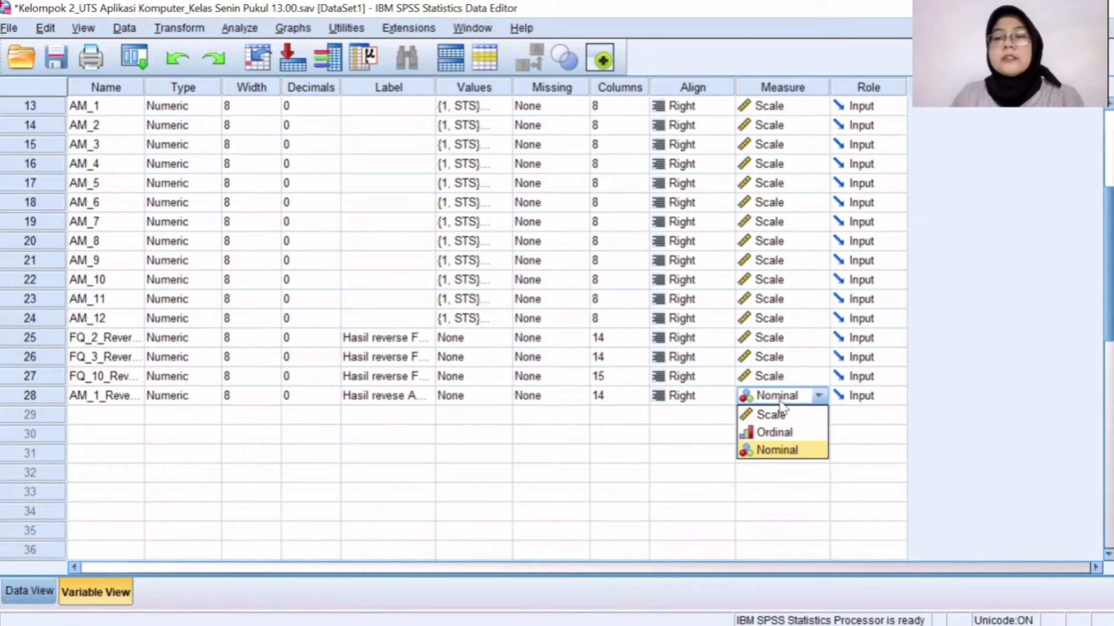
{"action": "left_click", "coordinate": [776, 415]}
{"action": "key", "text": "ctrl+t"}
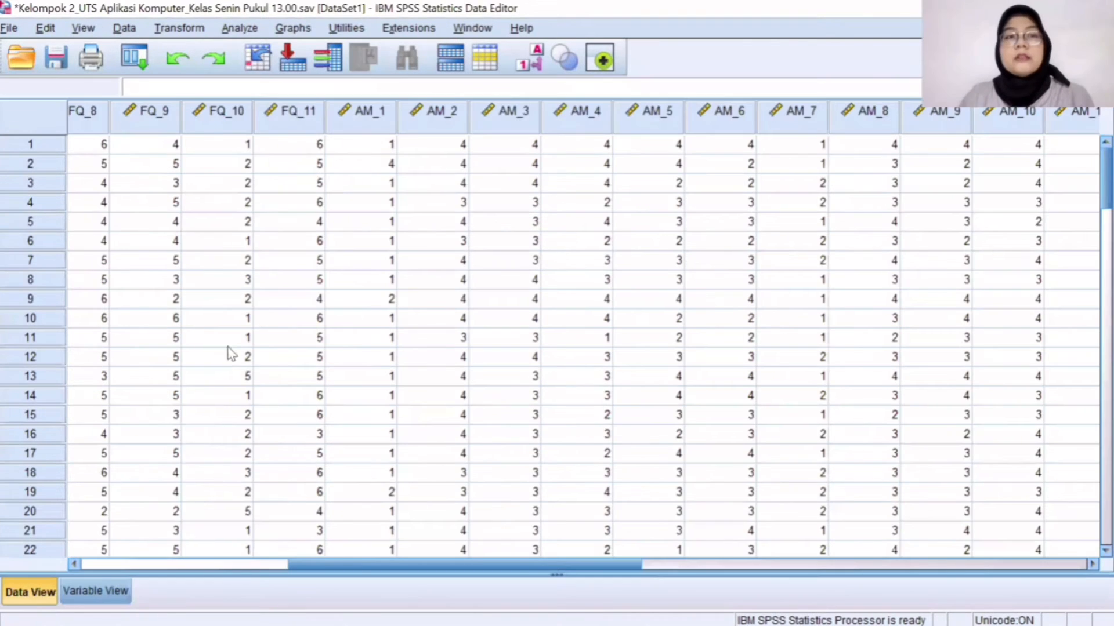
Step: Reopen Recode into Different Variables and add AM_7 with output variable AM_7_Reverse labelled "Hasil reverse AM_7"
{"action": "left_click", "coordinate": [180, 28]}
{"action": "left_click", "coordinate": [215, 161]}
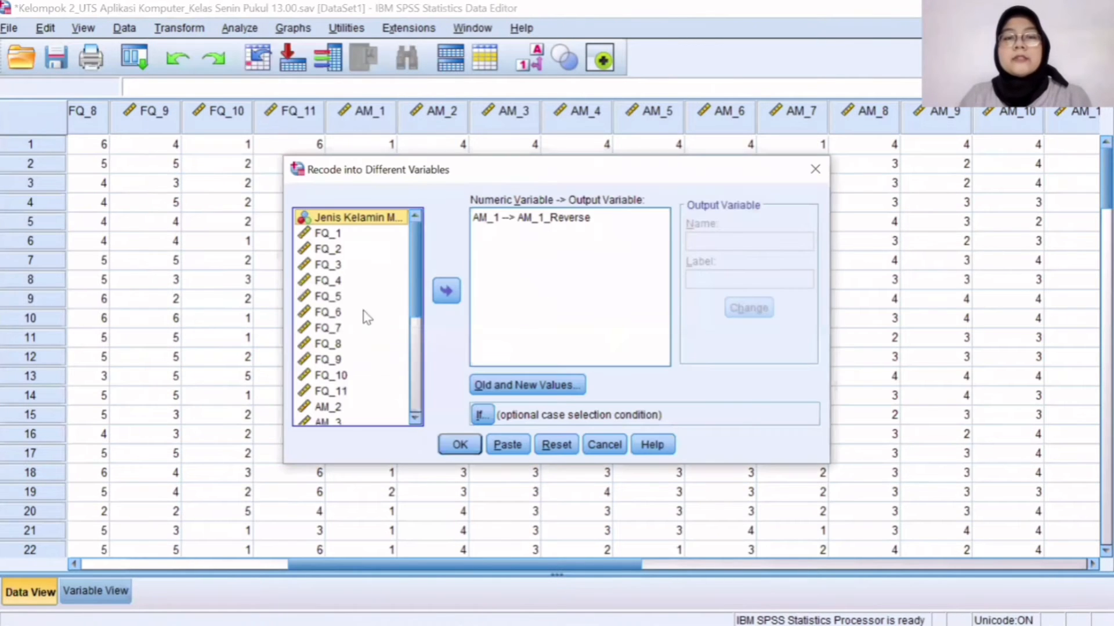
{"action": "scroll", "coordinate": [348, 361], "scroll_direction": "down", "scroll_amount": 5}
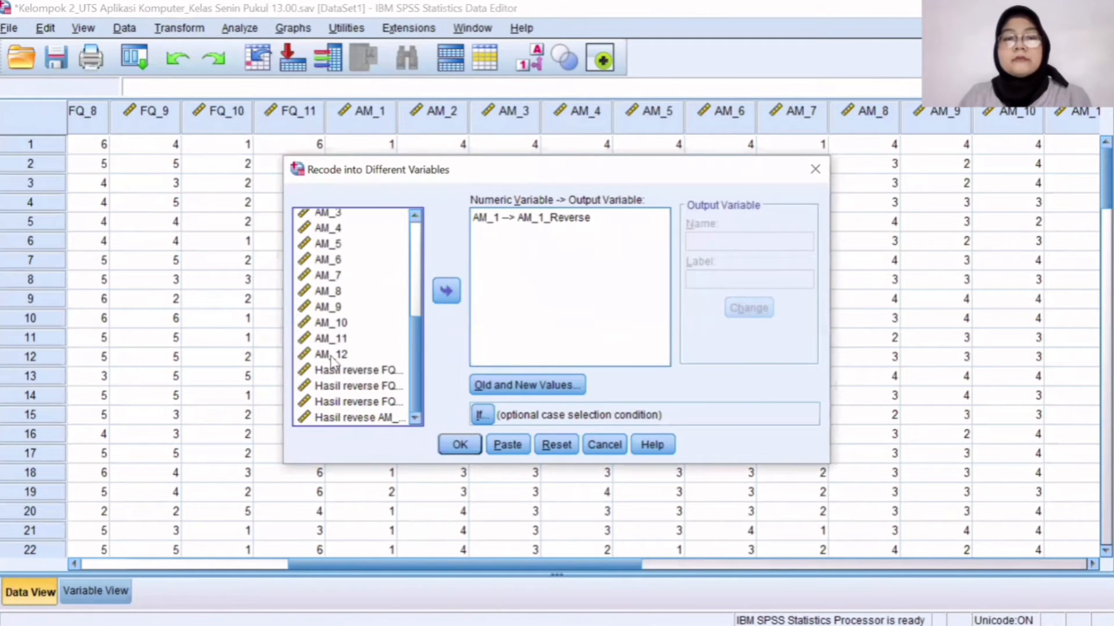
{"action": "left_click", "coordinate": [335, 277]}
{"action": "left_click", "coordinate": [446, 291]}
{"action": "left_click", "coordinate": [698, 243]}
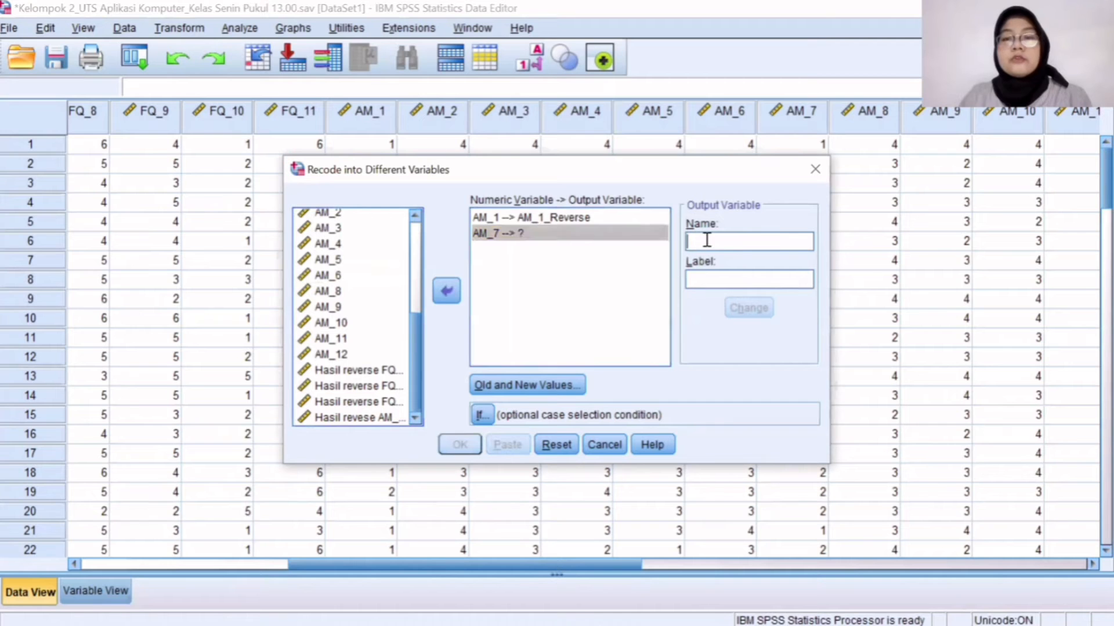
{"action": "type", "text": "AM_7_Reverse"}
{"action": "left_click", "coordinate": [737, 279]}
{"action": "type", "text": "Hasil reverse AM_7"}
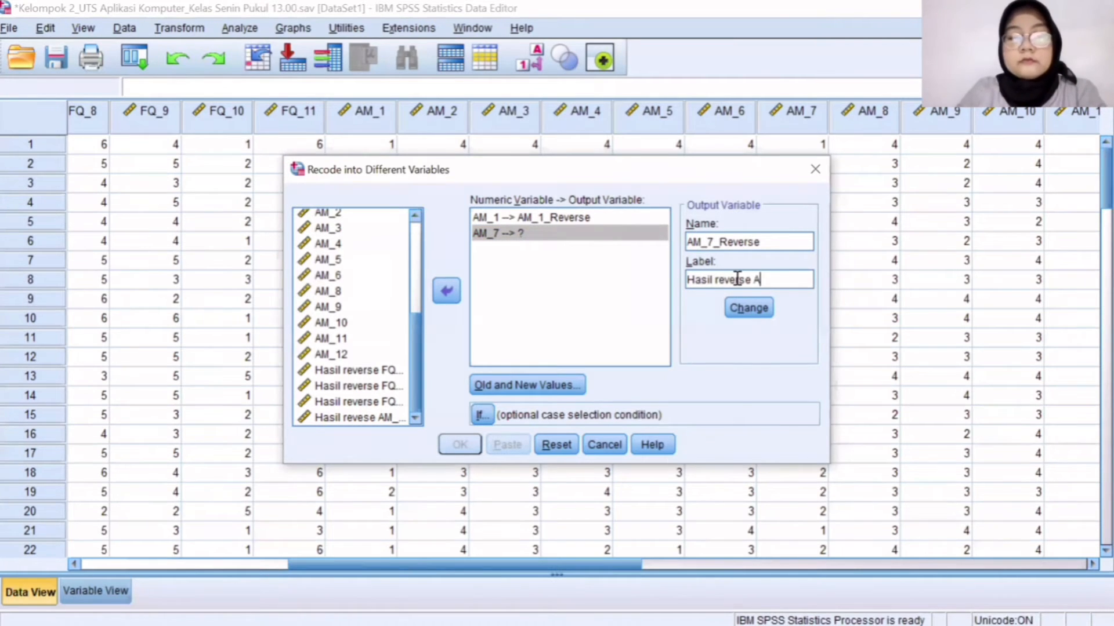
{"action": "left_click", "coordinate": [764, 312]}
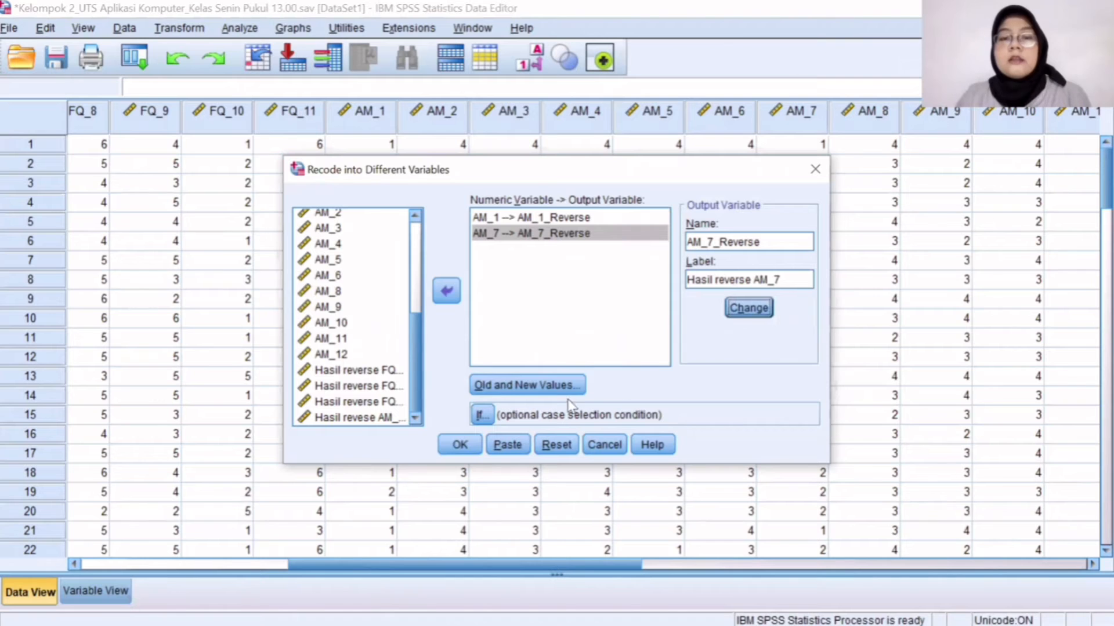
Step: Check and keep the four old-to-new value mappings, and run the AM_7 recode
{"action": "left_click", "coordinate": [550, 388]}
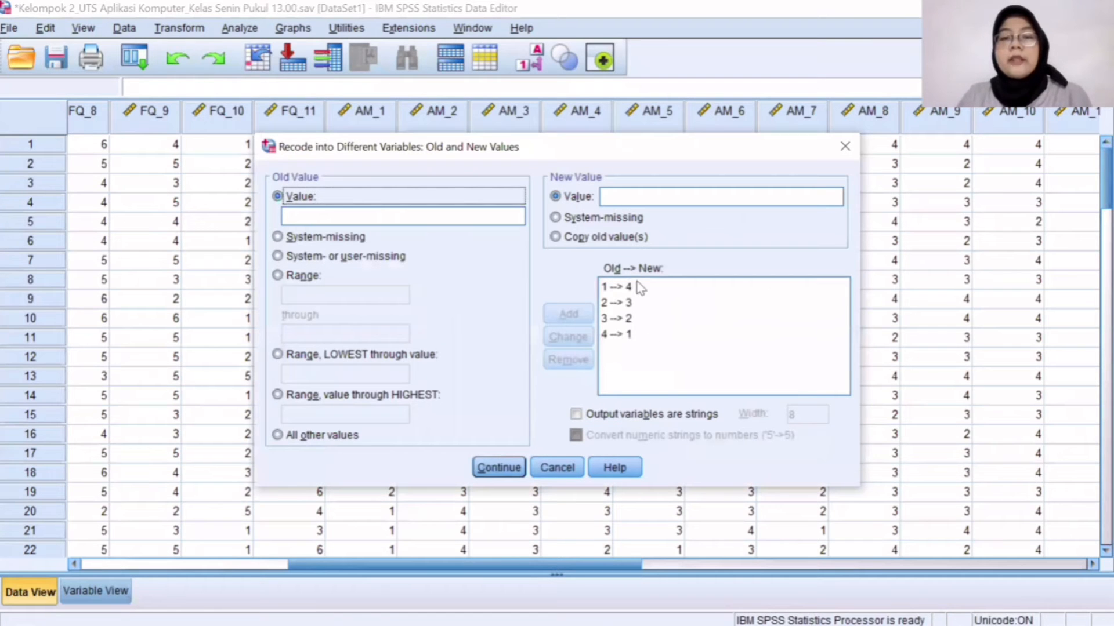
{"action": "left_click", "coordinate": [500, 467]}
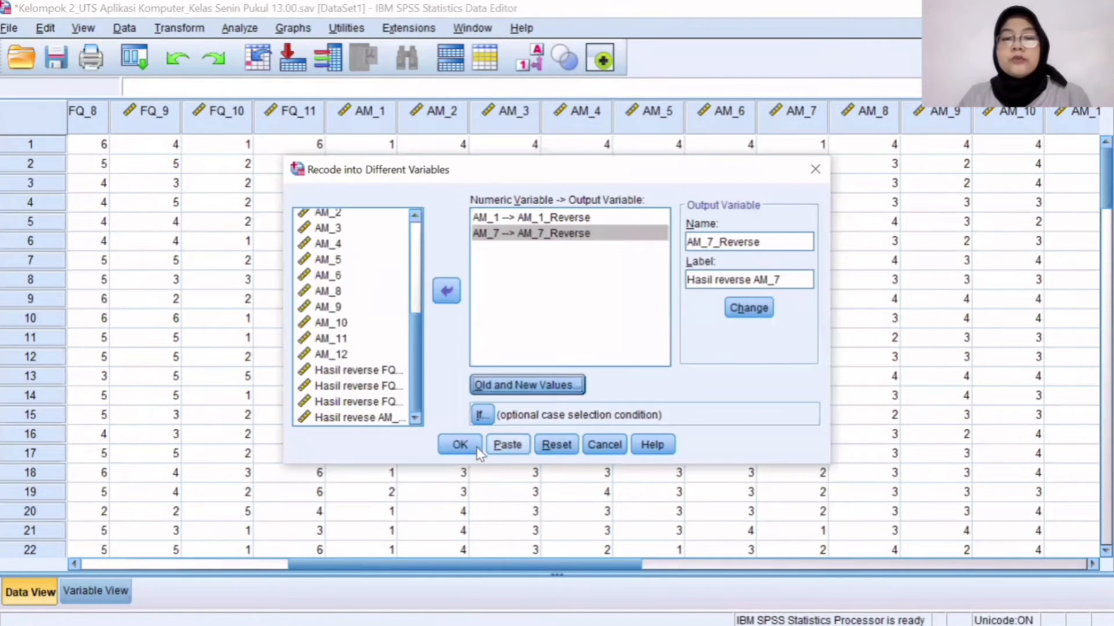
{"action": "left_click", "coordinate": [460, 445]}
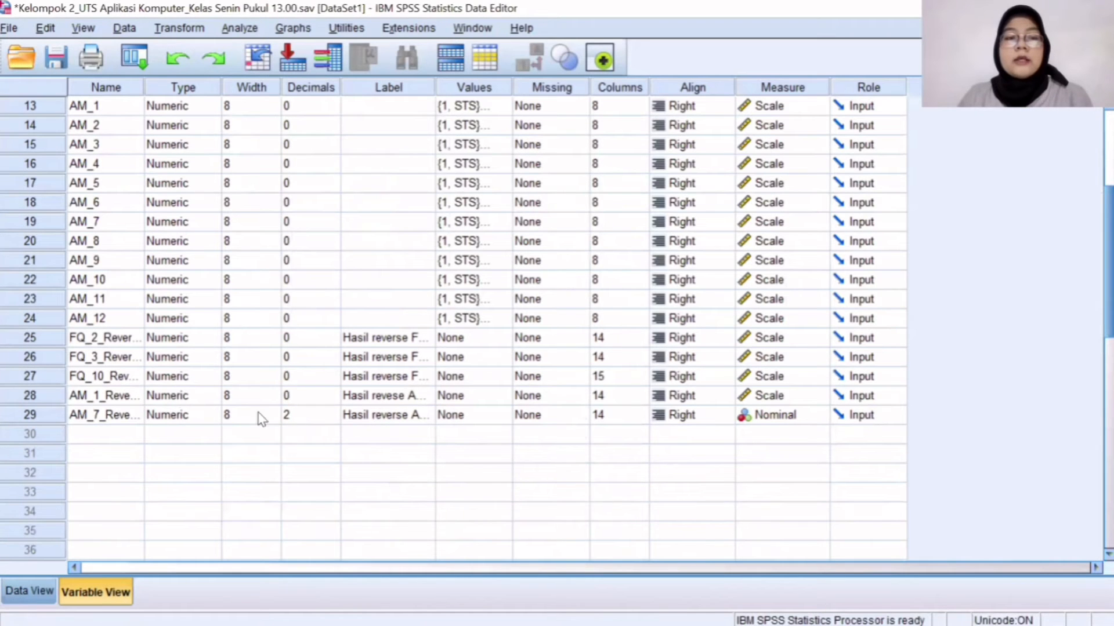
Step: Set the AM_7_Reverse variable's decimals to 0 and its measurement level to Scale, and return to the data values
{"action": "left_click", "coordinate": [333, 422]}
{"action": "left_click", "coordinate": [332, 420]}
{"action": "left_click", "coordinate": [332, 421]}
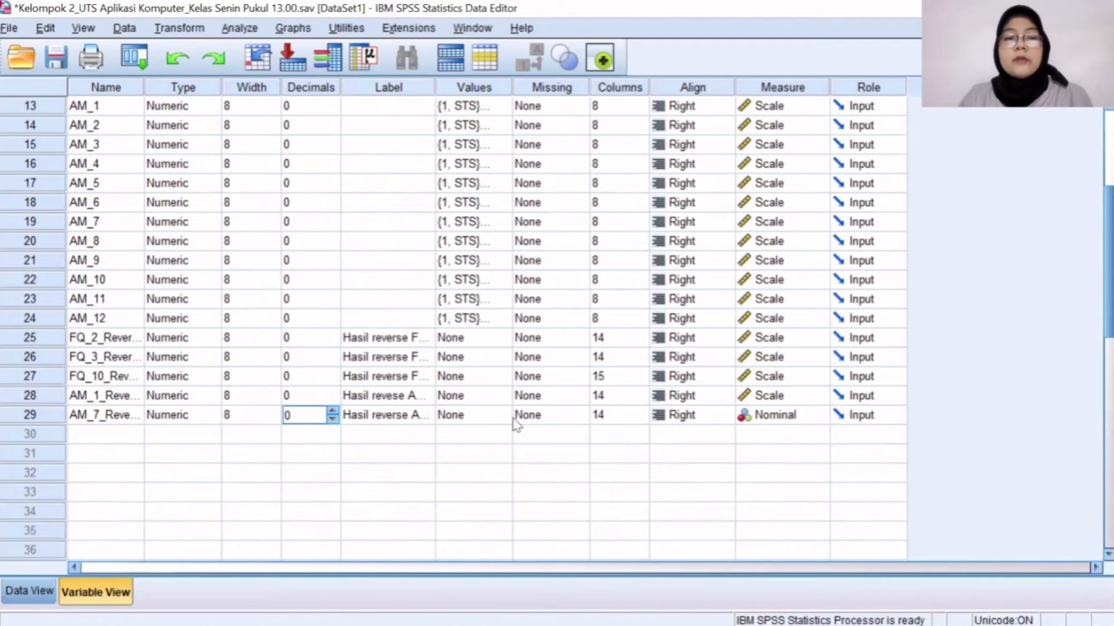
{"action": "left_click", "coordinate": [763, 419]}
{"action": "left_click", "coordinate": [769, 436]}
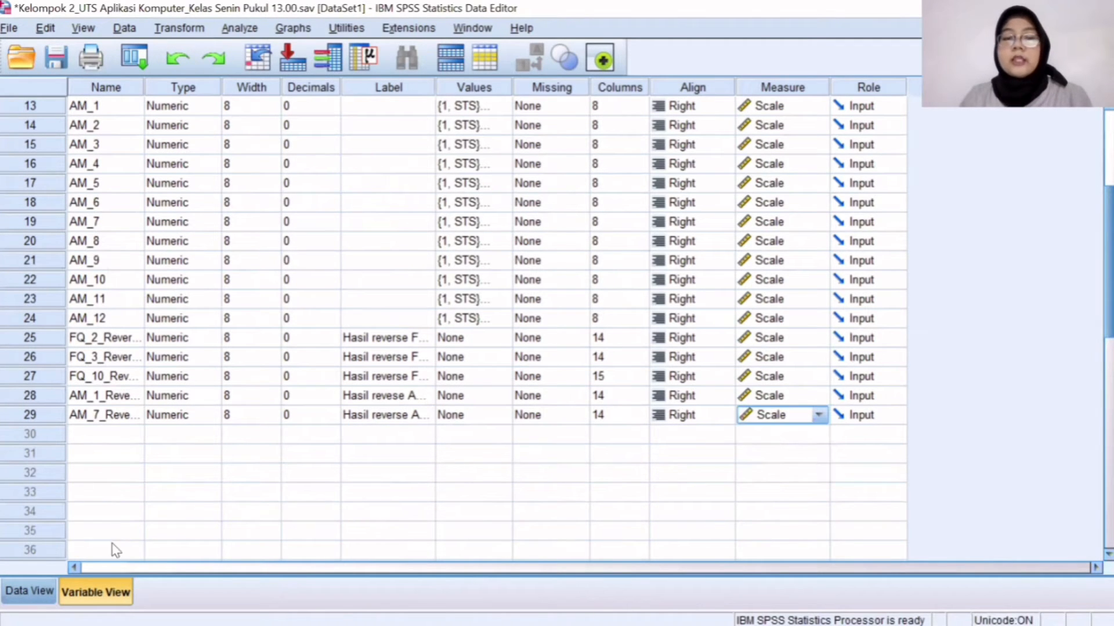
{"action": "left_click", "coordinate": [38, 587]}
{"action": "left_click_drag", "start_coordinate": [635, 561], "coordinate": [370, 561]}
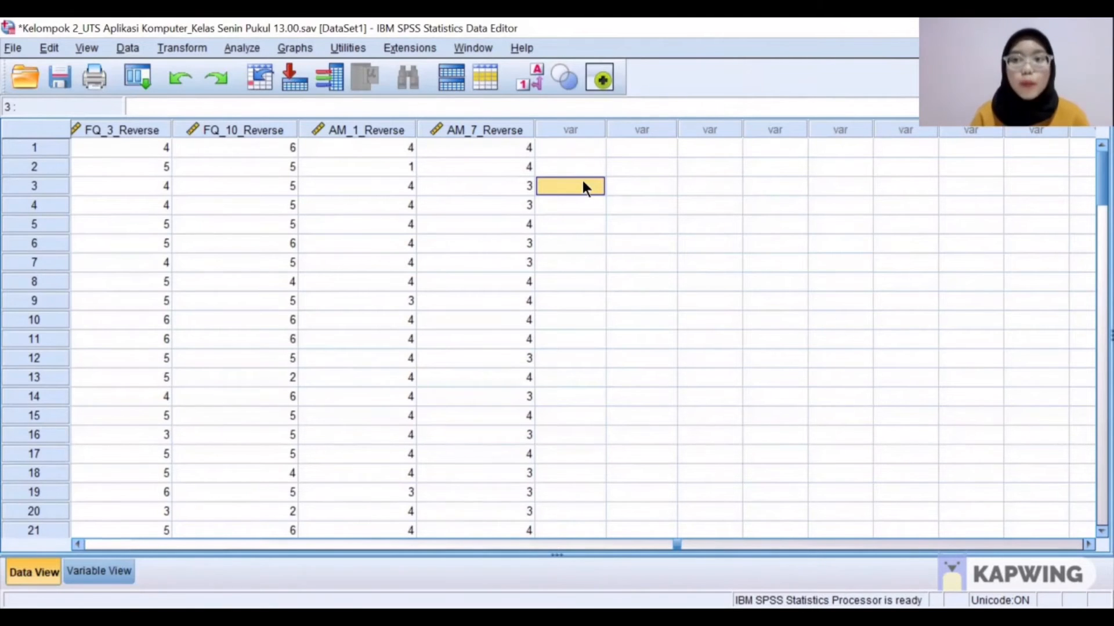
Step: Open Compute Variable and name the target variable FQ_TOTALSCORE
{"action": "left_click", "coordinate": [190, 47]}
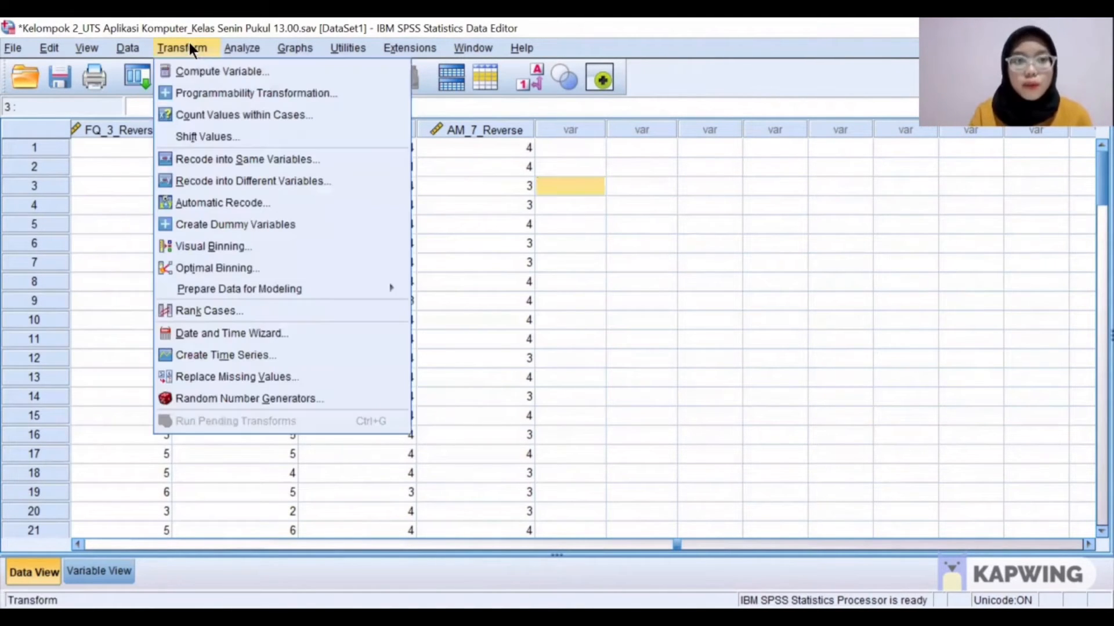
{"action": "left_click", "coordinate": [218, 72]}
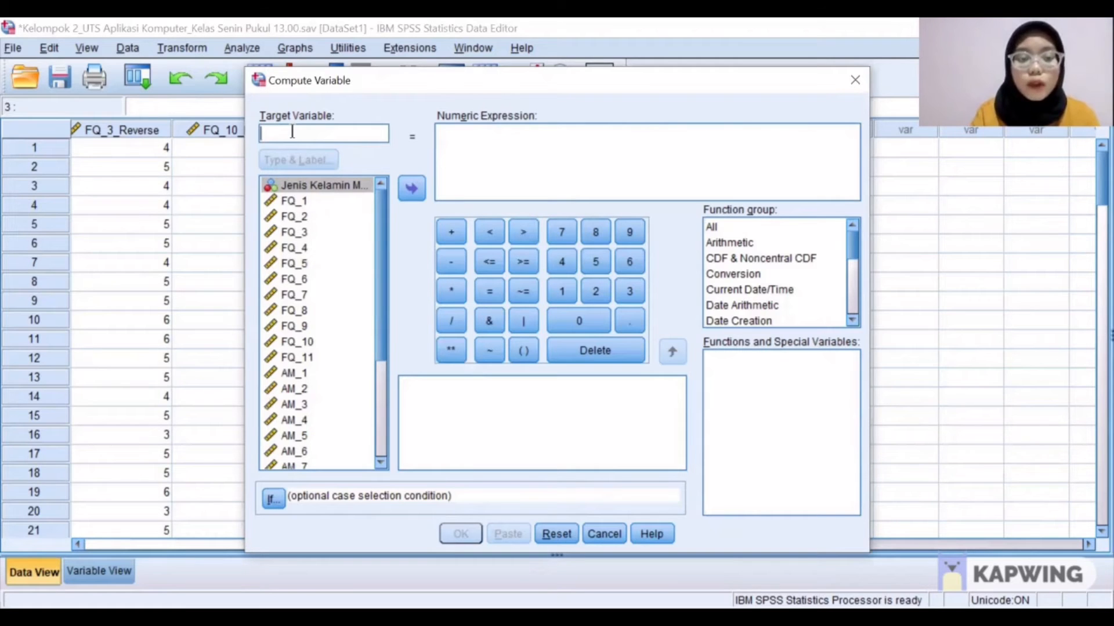
{"action": "type", "text": "FQ"}
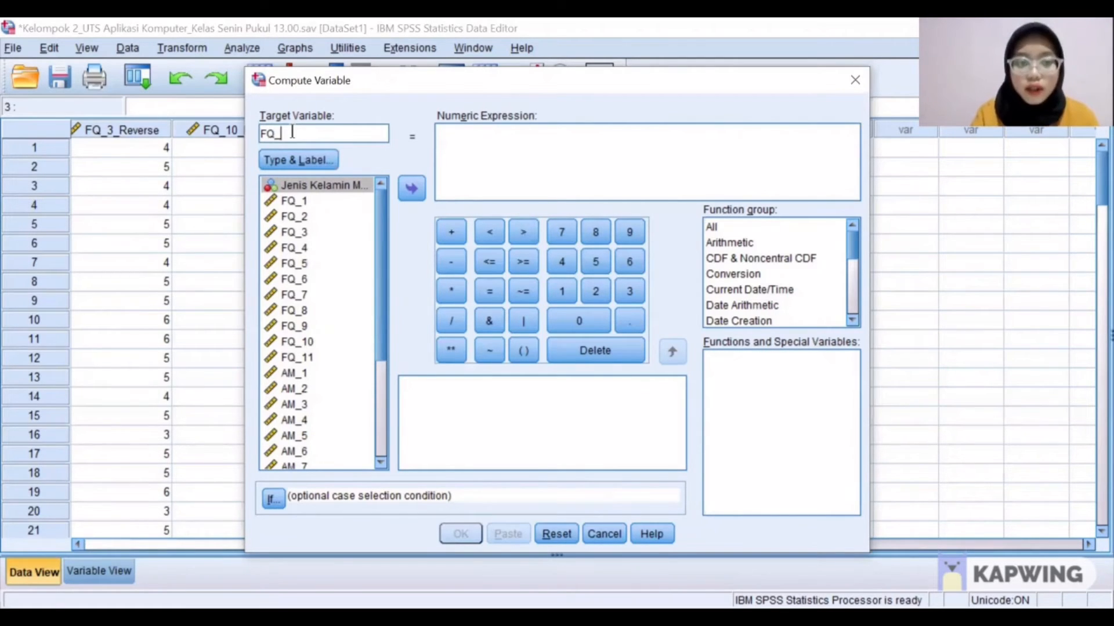
{"action": "type", "text": "_TOTALSCORE"}
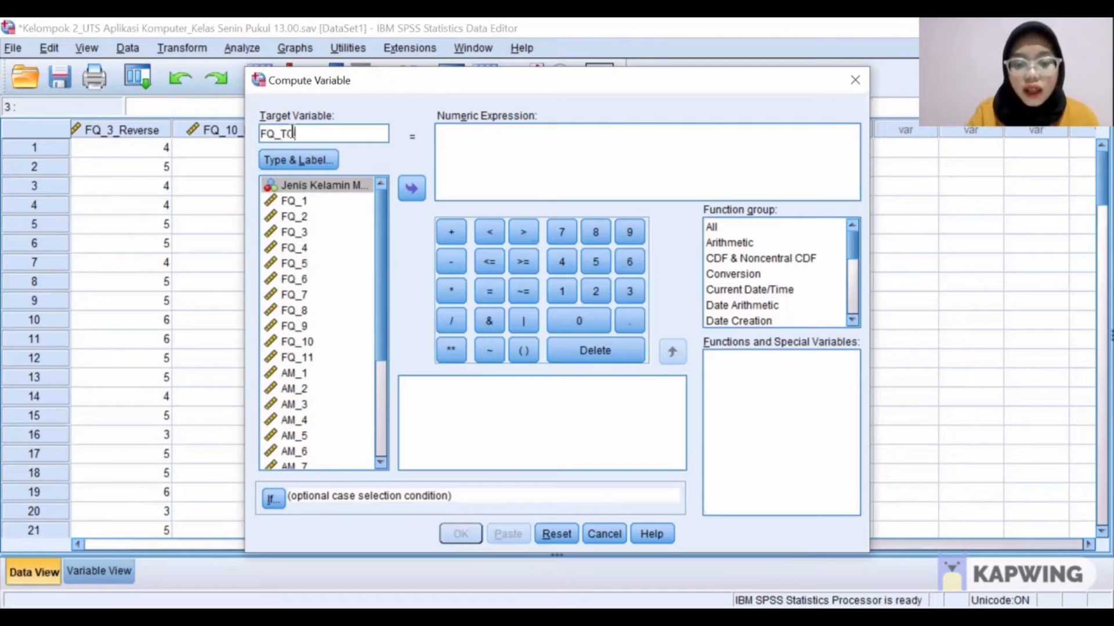
{"action": "left_click", "coordinate": [475, 157]}
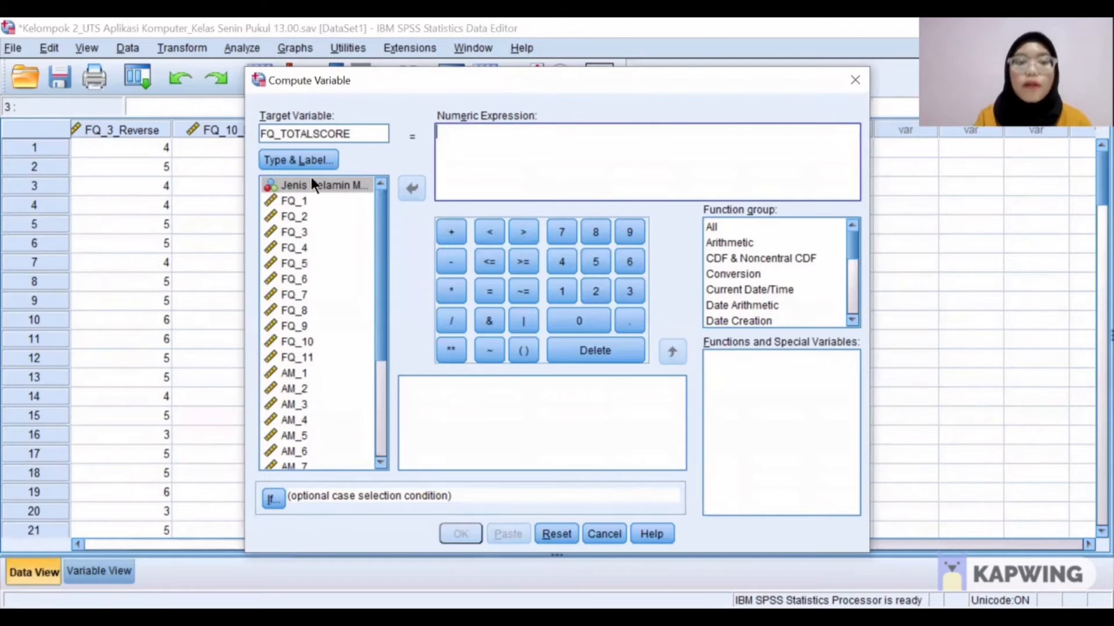
Step: Start the numeric expression for FQ_TOTALSCORE as the sum FQ_1 + FQ_2_Reverse + FQ_3_Reverse, followed by a plus sign
{"action": "left_click_drag", "start_coordinate": [377, 220], "coordinate": [381, 342]}
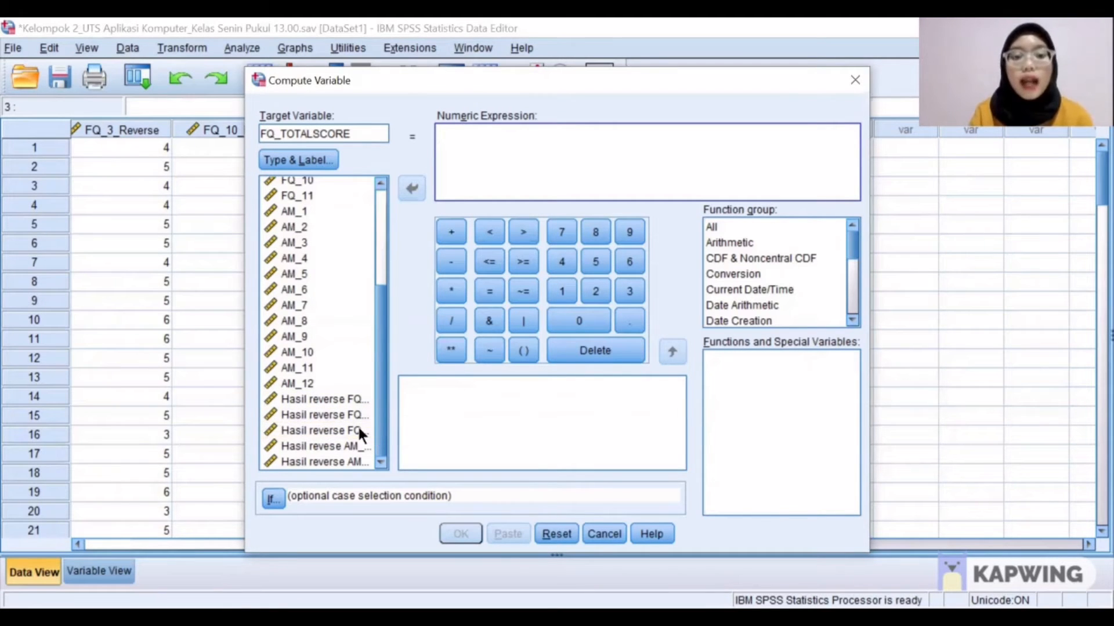
{"action": "left_click_drag", "start_coordinate": [379, 420], "coordinate": [379, 301]}
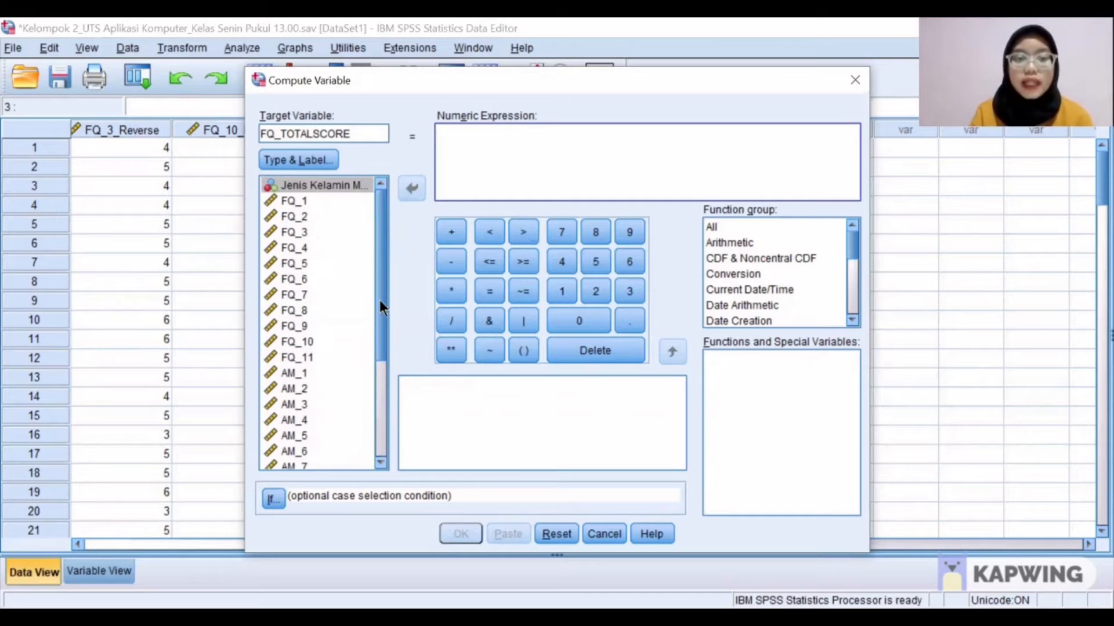
{"action": "left_click", "coordinate": [300, 197]}
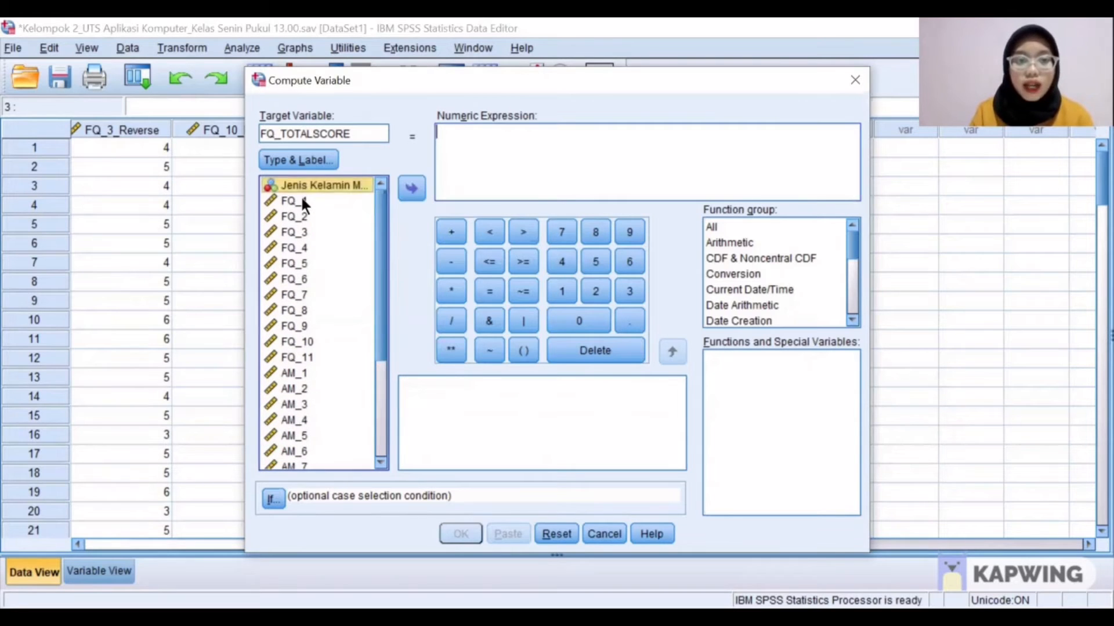
{"action": "left_click", "coordinate": [419, 189]}
{"action": "left_click", "coordinate": [451, 232]}
{"action": "left_click_drag", "start_coordinate": [380, 252], "coordinate": [370, 350]}
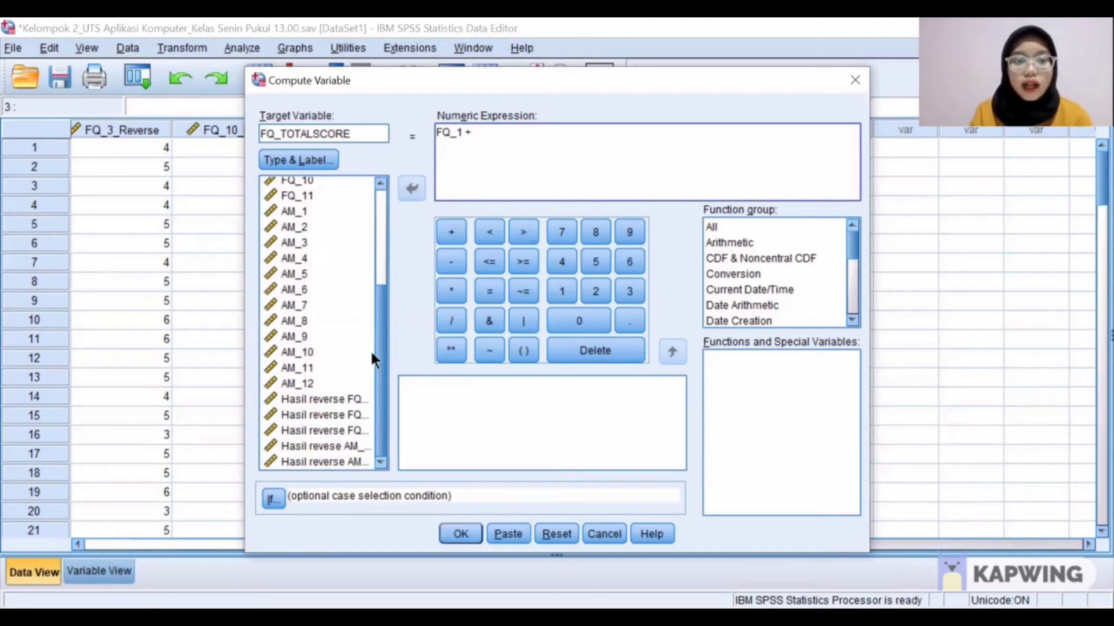
{"action": "left_click", "coordinate": [357, 398]}
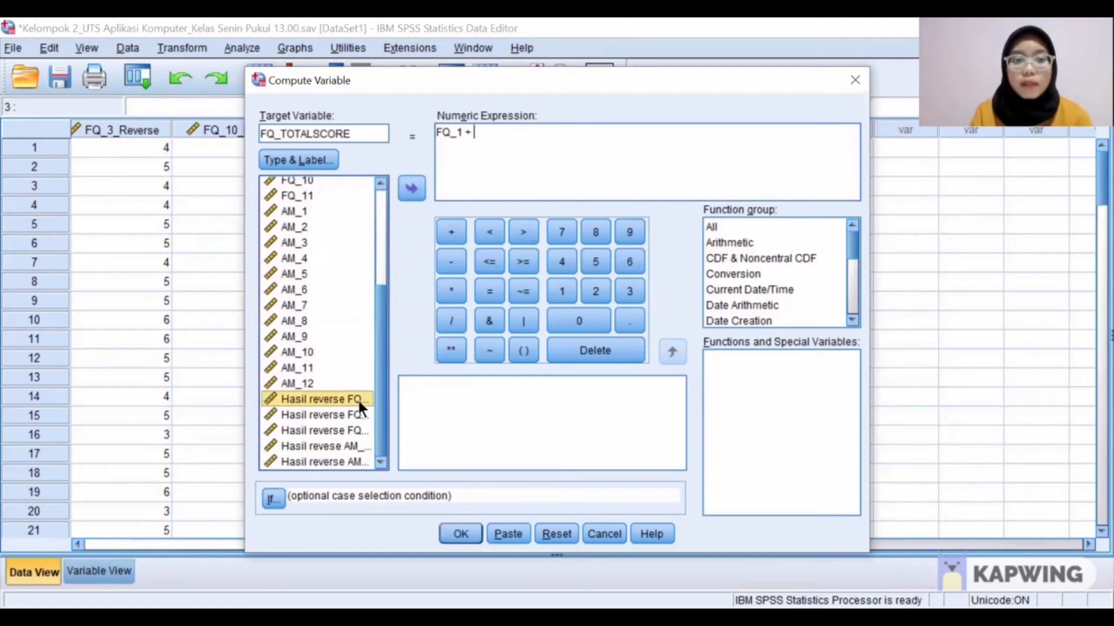
{"action": "left_click", "coordinate": [413, 189]}
{"action": "left_click", "coordinate": [452, 232]}
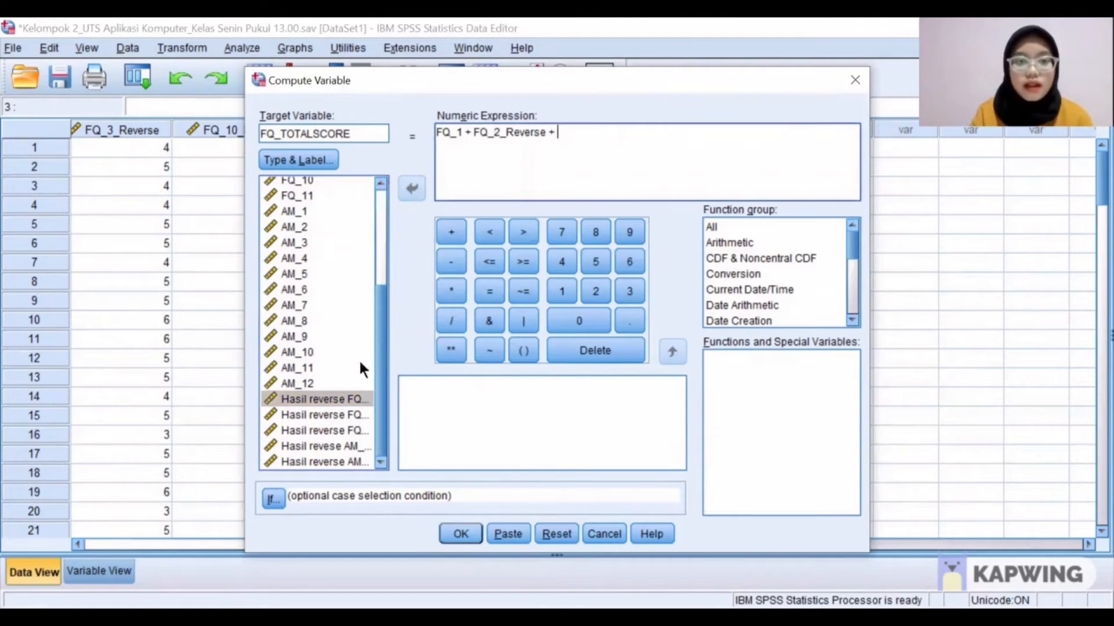
{"action": "left_click", "coordinate": [356, 415]}
{"action": "left_click", "coordinate": [412, 189]}
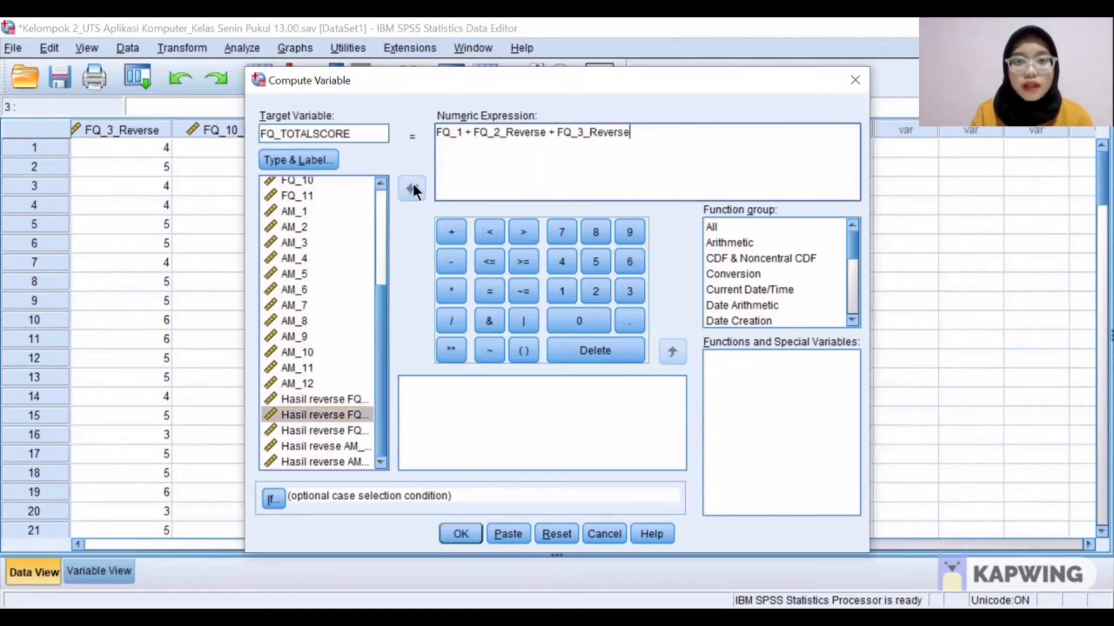
{"action": "left_click", "coordinate": [451, 232]}
Step: Append FQ_4, FQ_5 and FQ_6 to the sum, each followed by a plus sign
{"action": "left_click_drag", "start_coordinate": [380, 326], "coordinate": [359, 232]}
{"action": "left_click", "coordinate": [299, 248]}
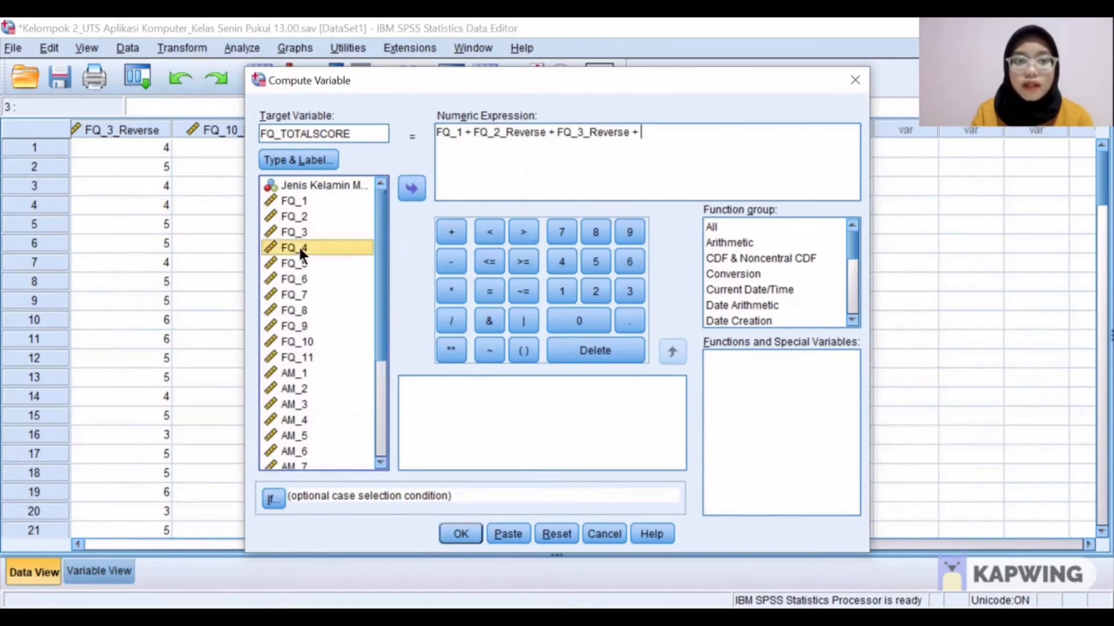
{"action": "left_click", "coordinate": [411, 190]}
{"action": "left_click", "coordinate": [453, 235]}
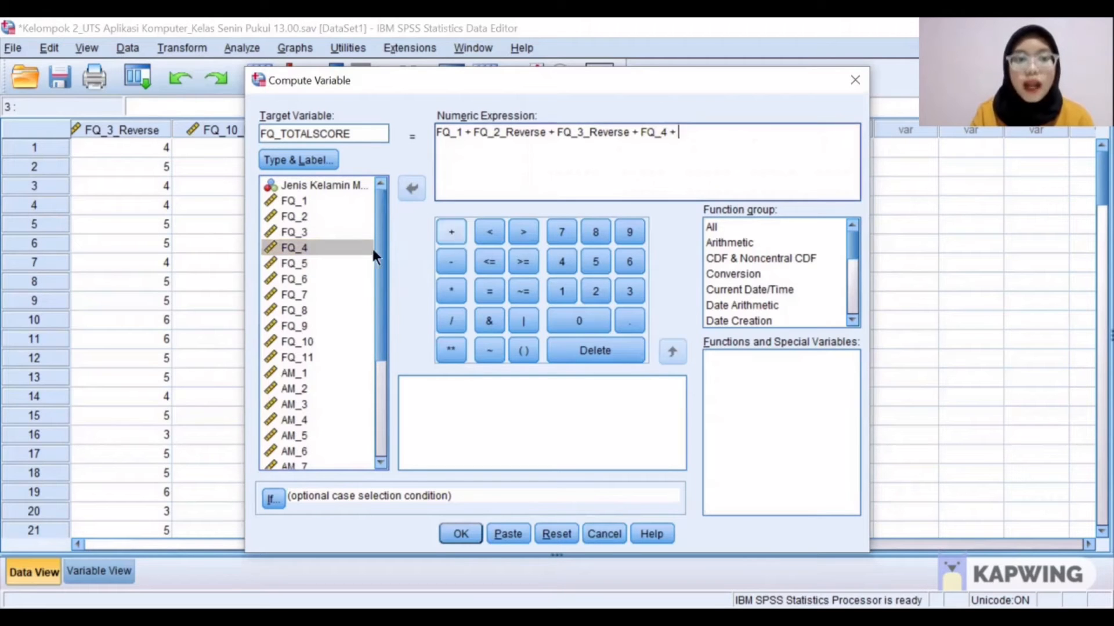
{"action": "left_click", "coordinate": [297, 261]}
{"action": "left_click", "coordinate": [410, 188]}
{"action": "left_click", "coordinate": [452, 232]}
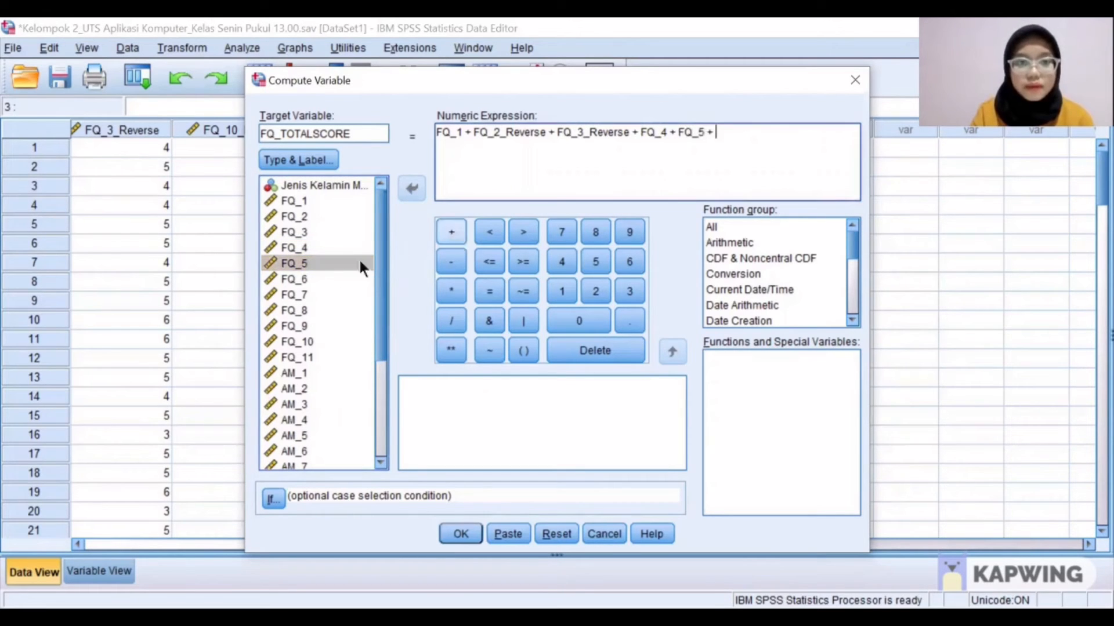
{"action": "left_click", "coordinate": [296, 278]}
{"action": "left_click", "coordinate": [410, 189]}
{"action": "left_click", "coordinate": [451, 232]}
Step: Extend the FQ_TOTALSCORE sum with FQ_7, FQ_8 and FQ_9
{"action": "left_click", "coordinate": [302, 293]}
{"action": "left_click", "coordinate": [410, 189]}
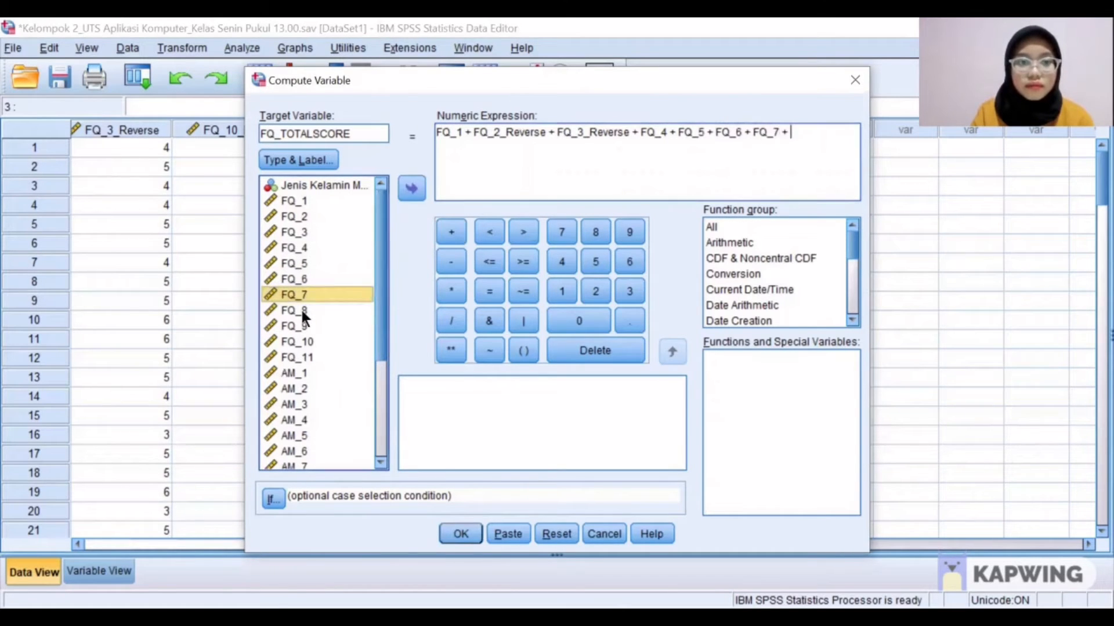
{"action": "left_click", "coordinate": [300, 310]}
{"action": "left_click", "coordinate": [410, 188]}
{"action": "left_click", "coordinate": [448, 231]}
{"action": "left_click", "coordinate": [333, 326]}
{"action": "left_click", "coordinate": [412, 189]}
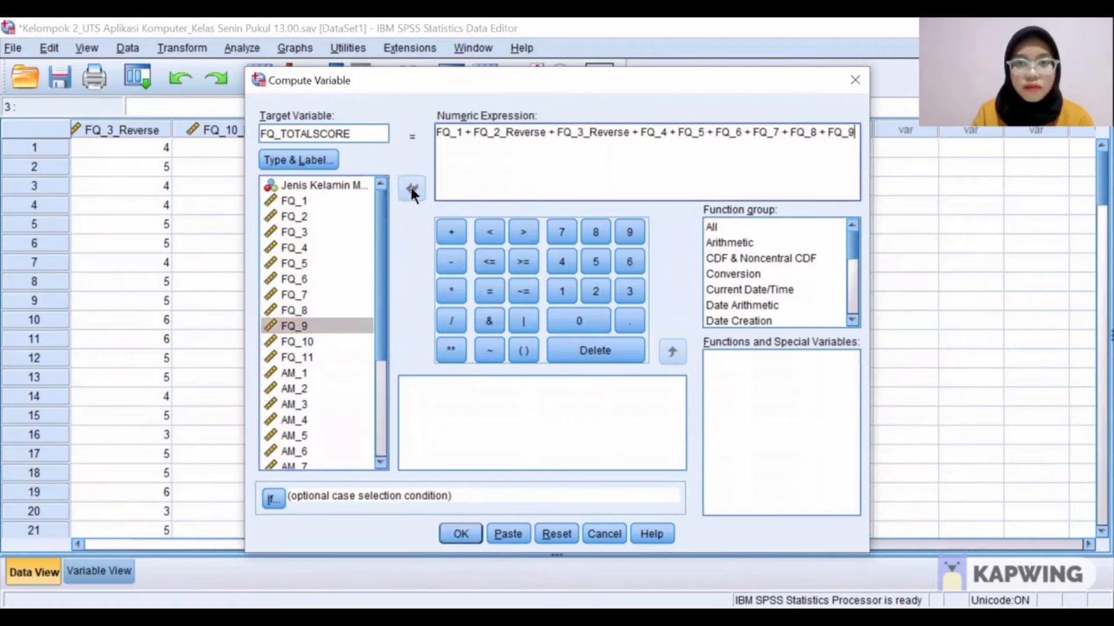
Step: Complete the expression with FQ_10_Reverse and FQ_11, and compute FQ_TOTALSCORE
{"action": "left_click_drag", "start_coordinate": [383, 242], "coordinate": [373, 399]}
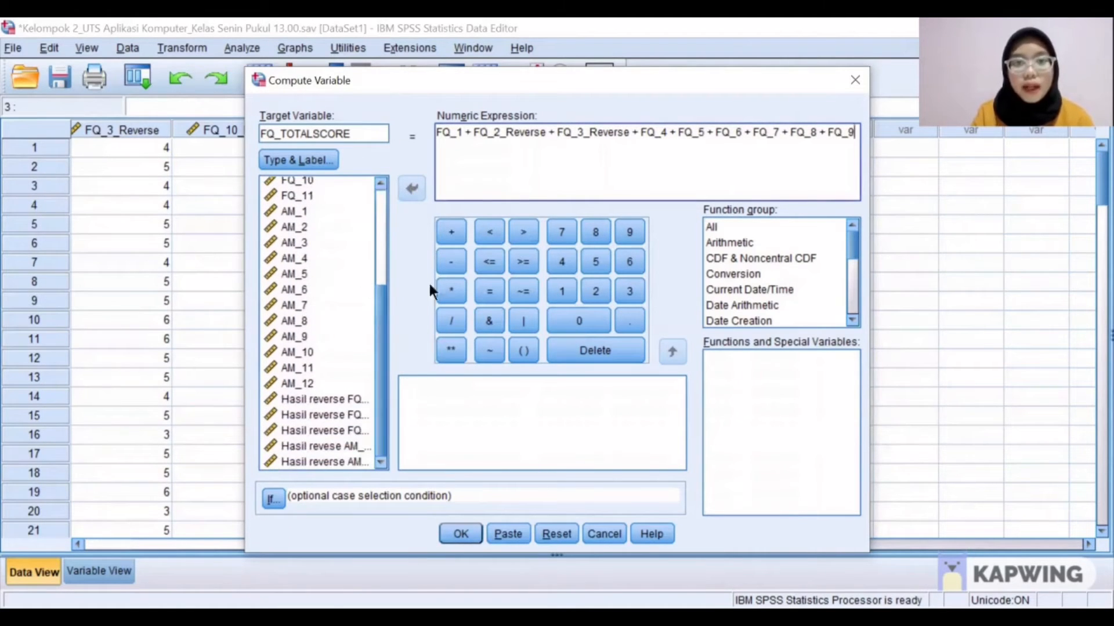
{"action": "left_click", "coordinate": [450, 231]}
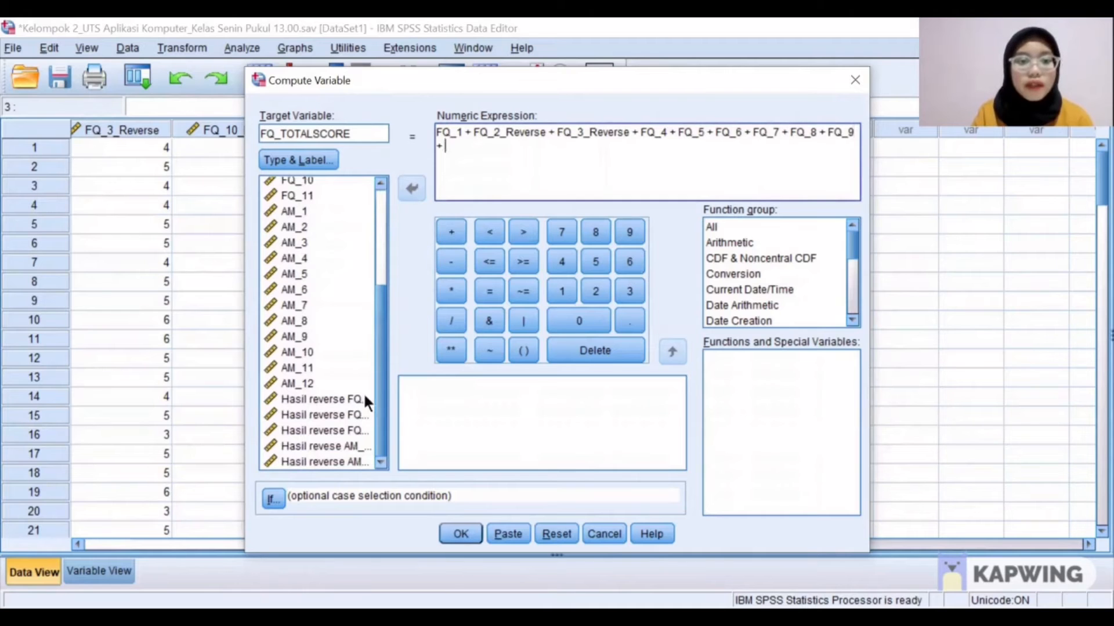
{"action": "left_click", "coordinate": [356, 429]}
{"action": "left_click", "coordinate": [409, 188]}
{"action": "left_click", "coordinate": [451, 232]}
{"action": "left_click_drag", "start_coordinate": [379, 302], "coordinate": [378, 276]}
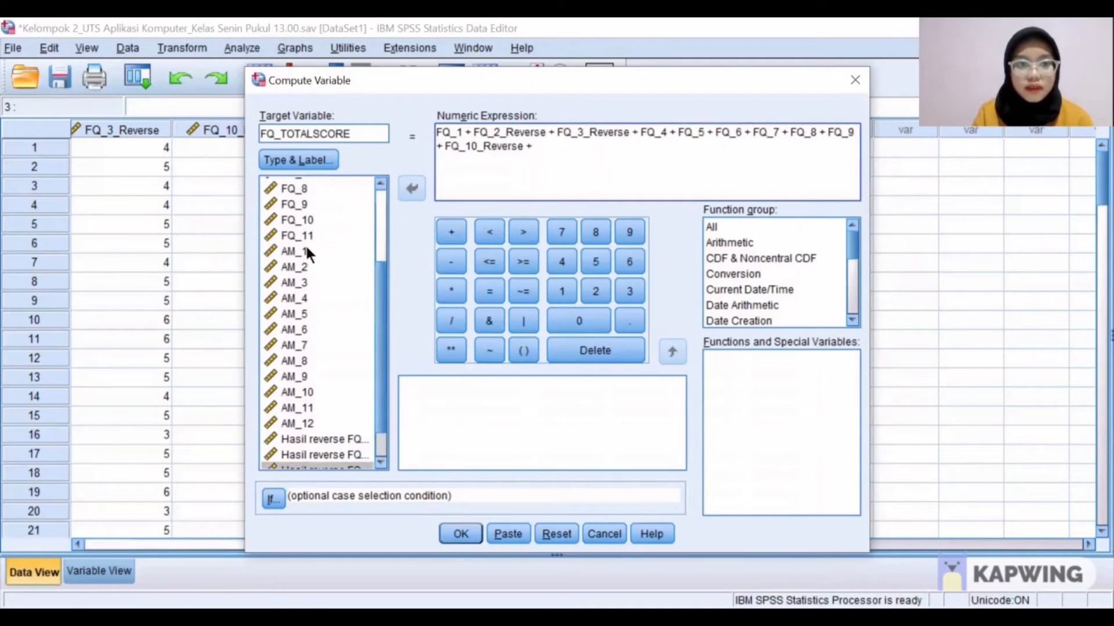
{"action": "left_click", "coordinate": [304, 234]}
{"action": "left_click", "coordinate": [414, 185]}
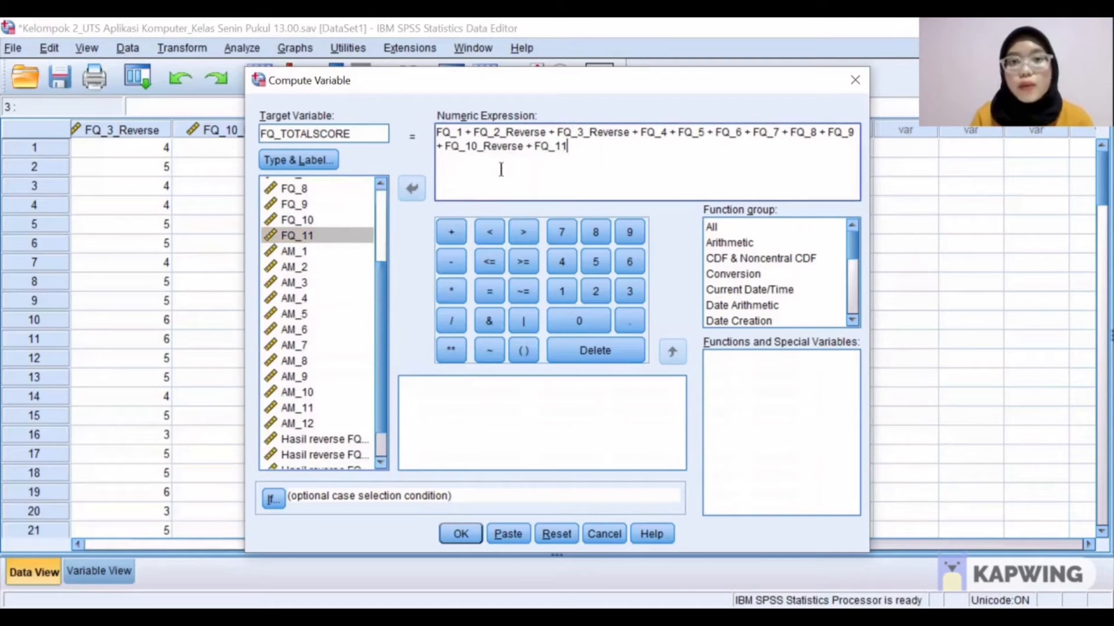
{"action": "left_click", "coordinate": [461, 532]}
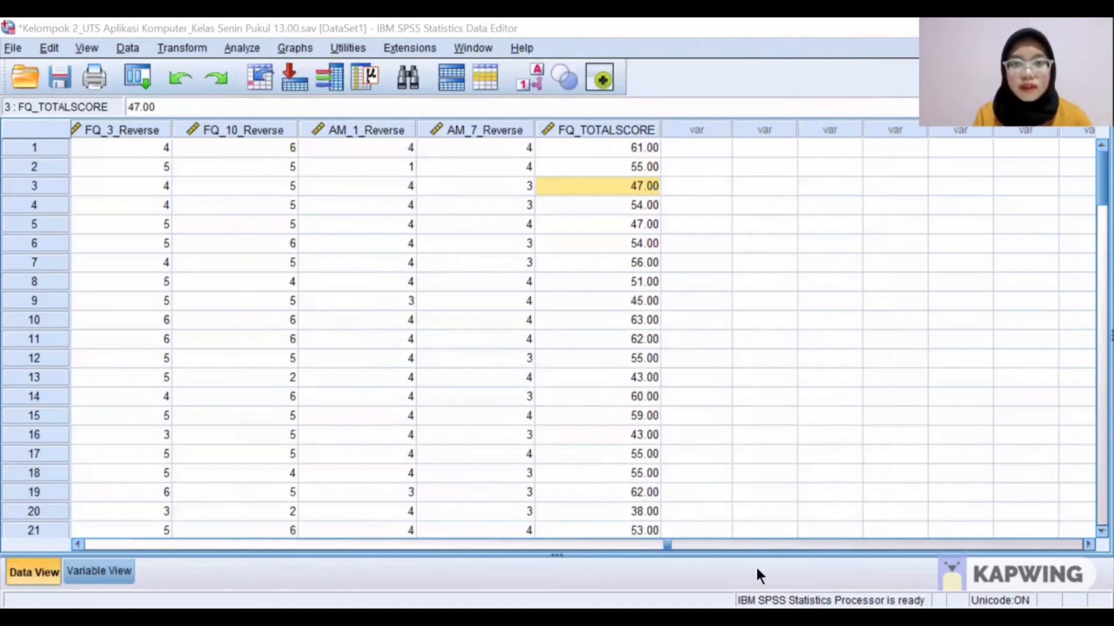
Step: Set the FQ_TOTALSCORE variable's decimals to 0 and return to the data values
{"action": "left_click", "coordinate": [108, 571]}
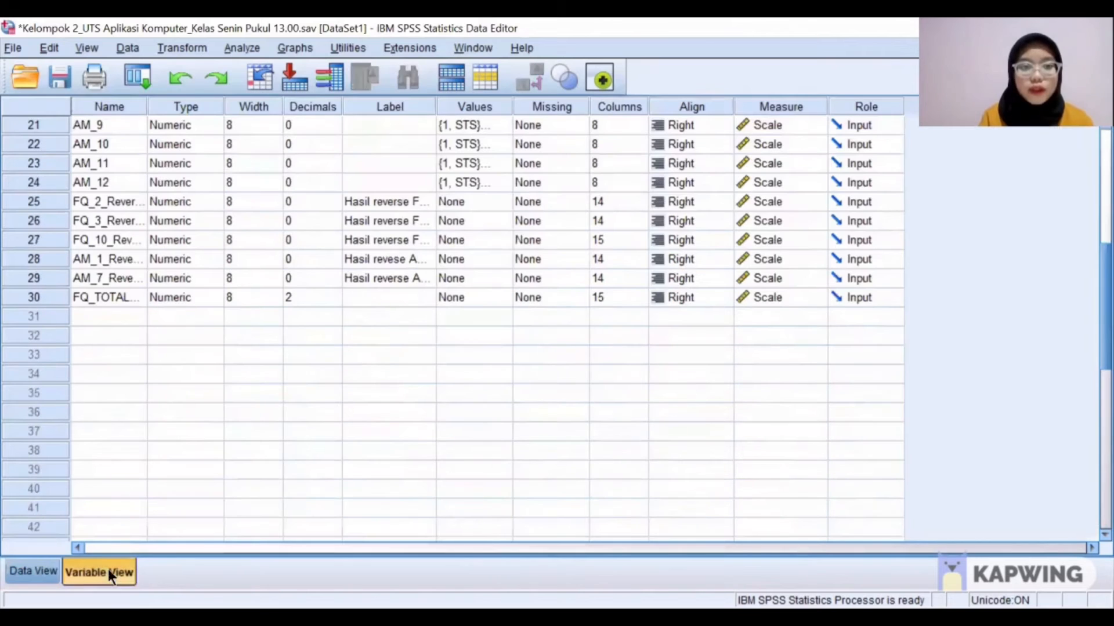
{"action": "left_click", "coordinate": [320, 296]}
{"action": "left_click", "coordinate": [335, 301]}
{"action": "left_click", "coordinate": [334, 301]}
{"action": "left_click", "coordinate": [40, 572]}
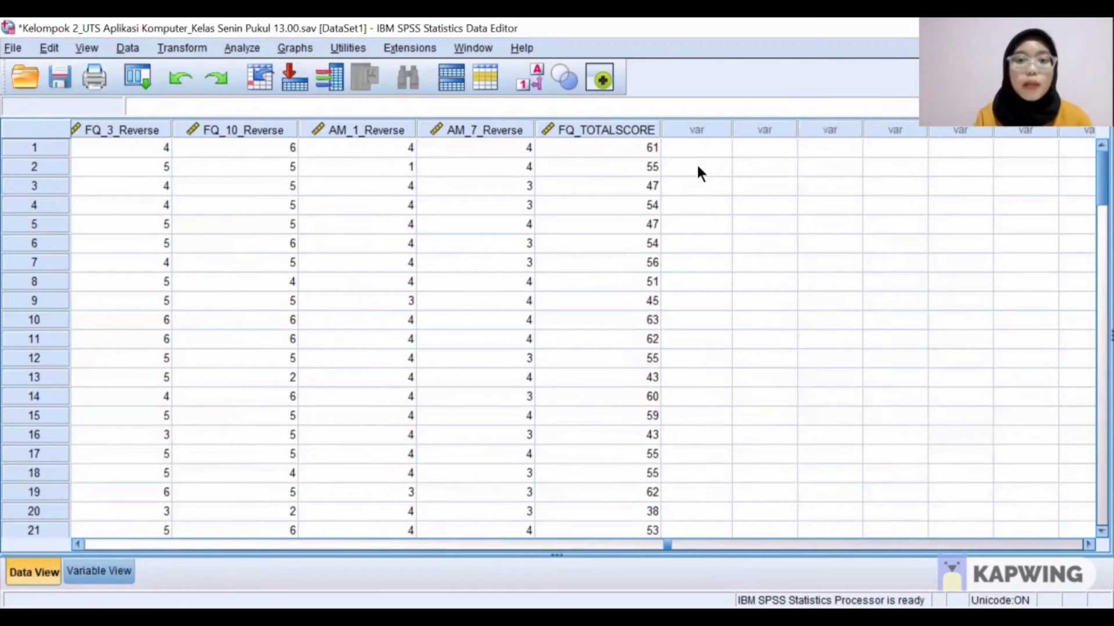
Step: Reopen Compute Variable, clear the previous numeric expression, and change the target variable to AM_TOTALSCORE
{"action": "left_click", "coordinate": [189, 49]}
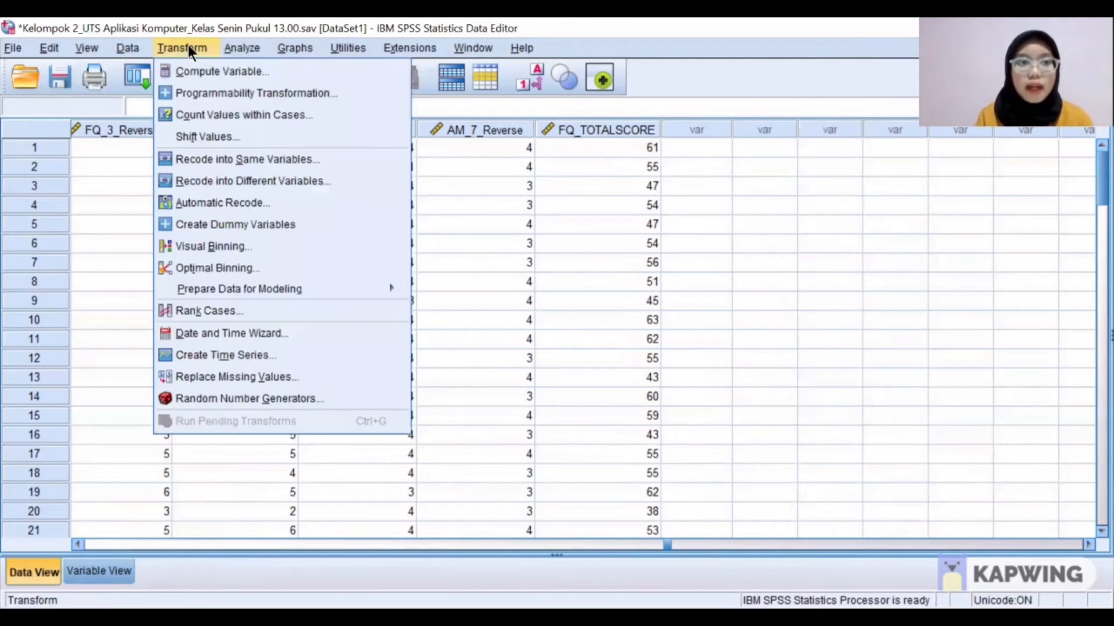
{"action": "left_click", "coordinate": [208, 70]}
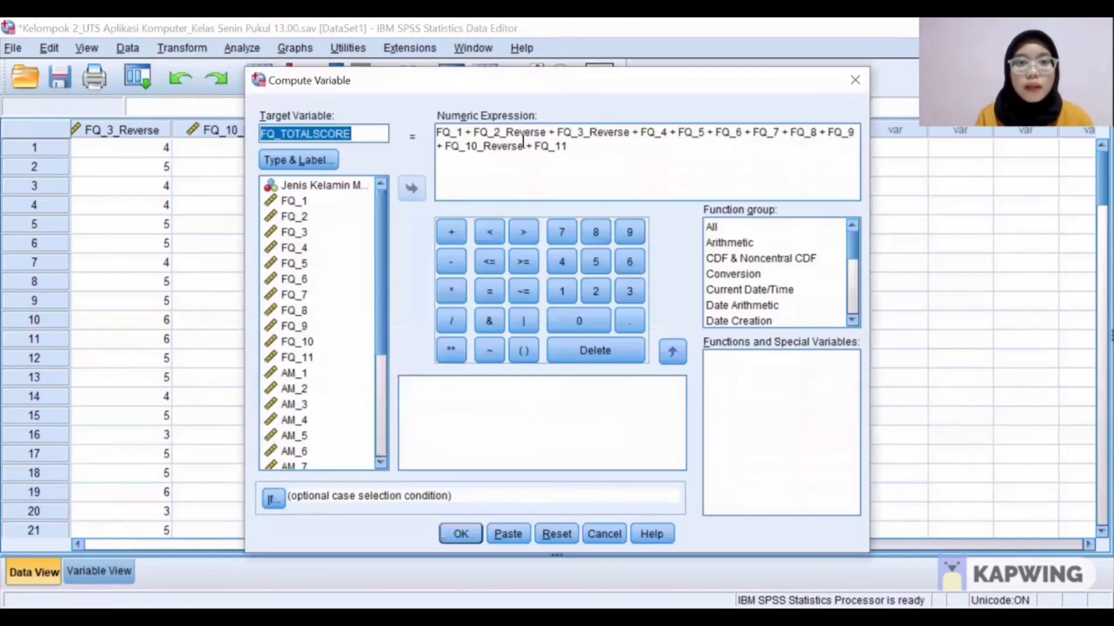
{"action": "left_click_drag", "start_coordinate": [436, 132], "coordinate": [585, 152]}
{"action": "type", "text": "F"}
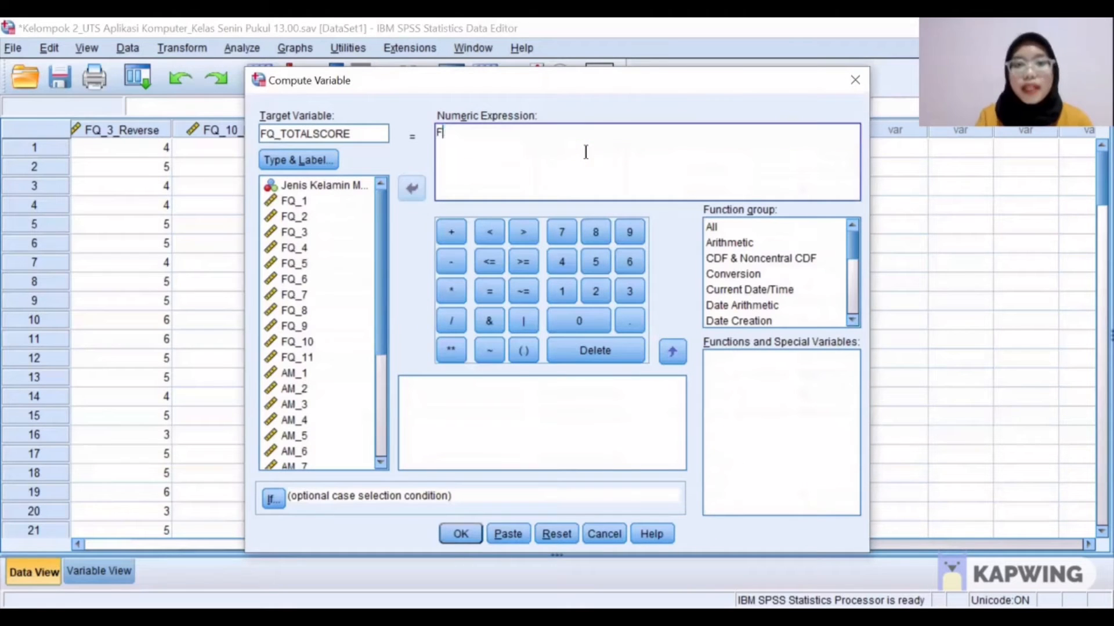
{"action": "key", "text": "BackSpace"}
{"action": "left_click", "coordinate": [275, 134]}
{"action": "key", "text": "BackSpace"}
{"action": "key", "text": "BackSpace"}
{"action": "type", "text": "AM"}
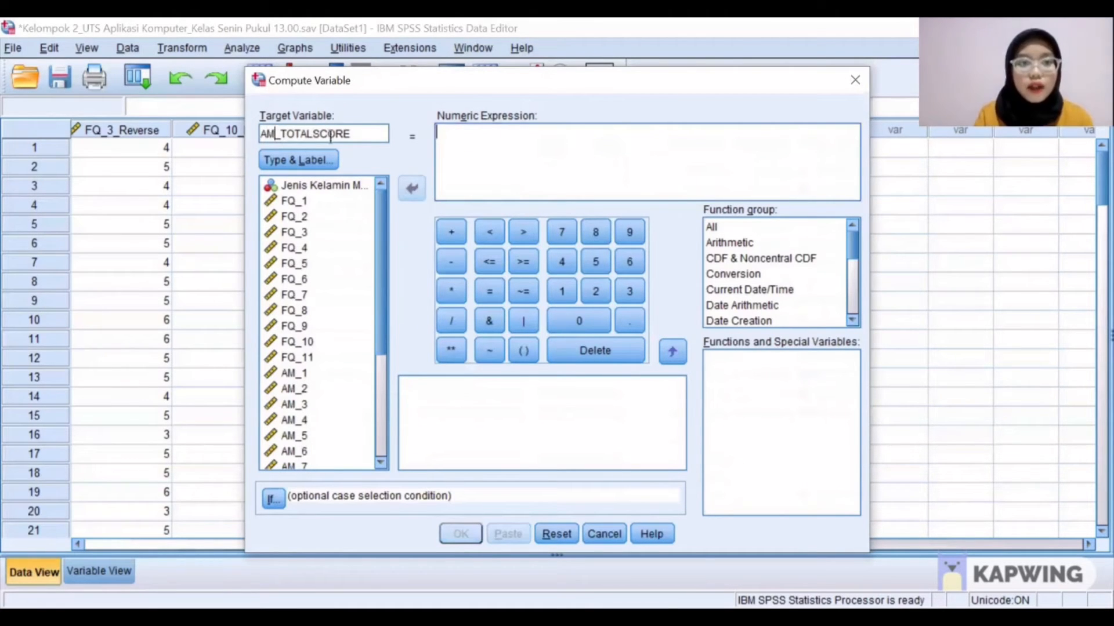
Step: Start the AM_TOTALSCORE expression as the sum AM_1_Reverse + AM_2, followed by a plus sign
{"action": "left_click_drag", "start_coordinate": [380, 220], "coordinate": [383, 301]}
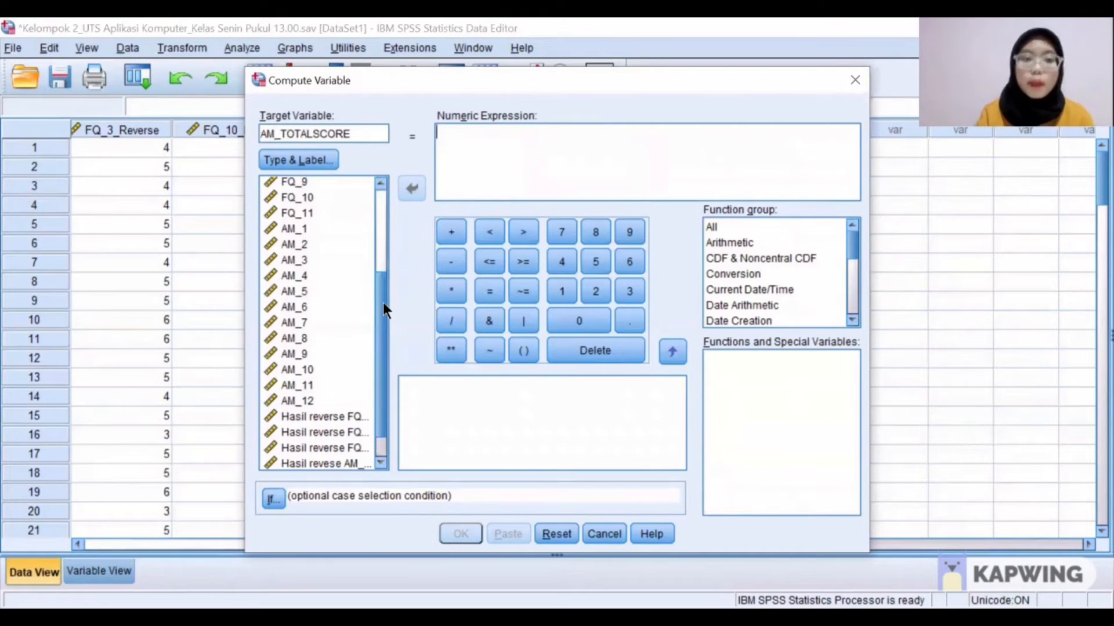
{"action": "left_click_drag", "start_coordinate": [376, 413], "coordinate": [352, 426]}
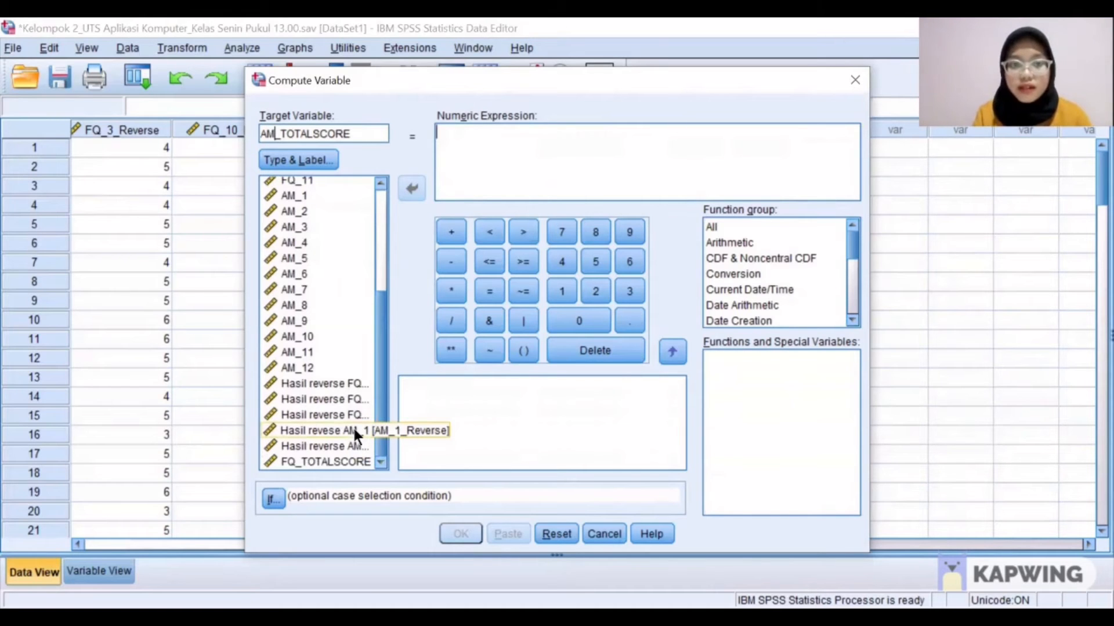
{"action": "left_click", "coordinate": [354, 430]}
{"action": "left_click", "coordinate": [411, 187]}
{"action": "left_click", "coordinate": [449, 235]}
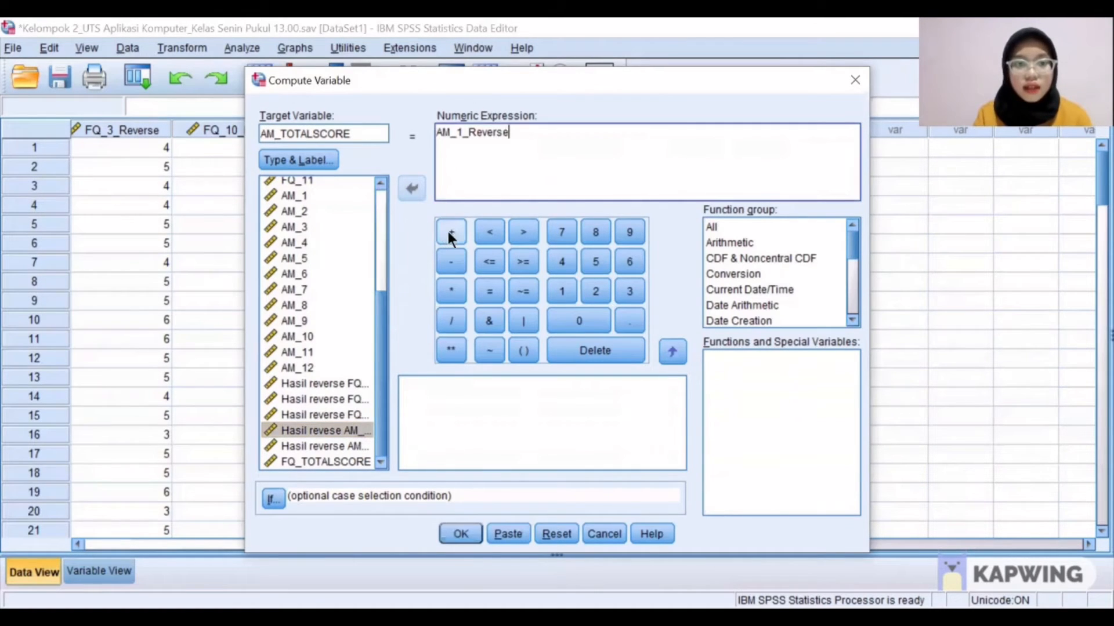
{"action": "left_click_drag", "start_coordinate": [382, 328], "coordinate": [381, 301]}
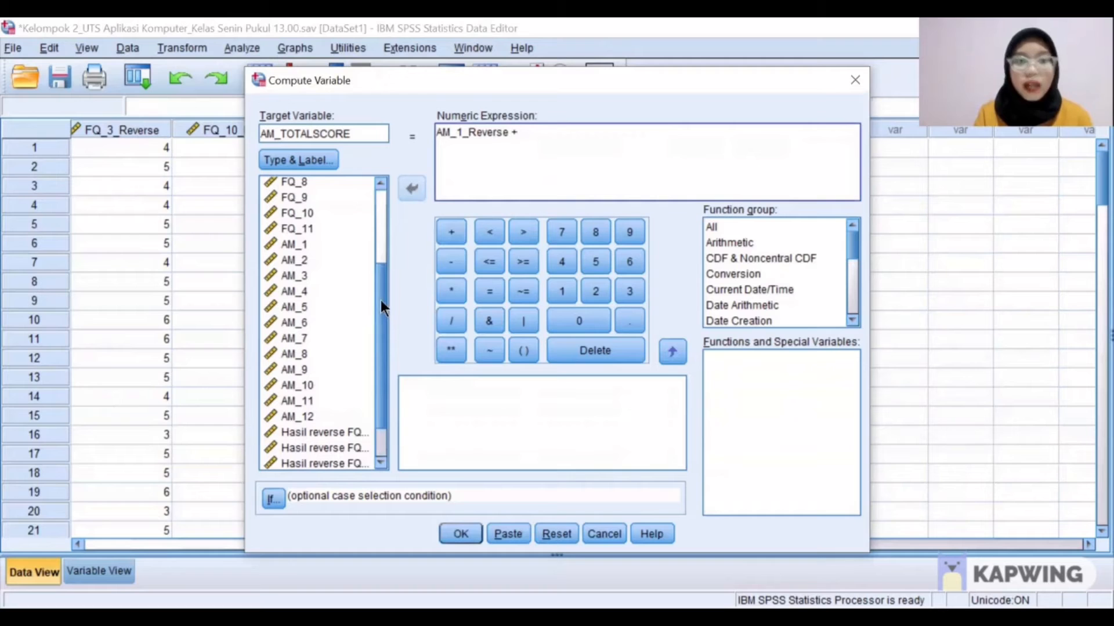
{"action": "left_click", "coordinate": [302, 261]}
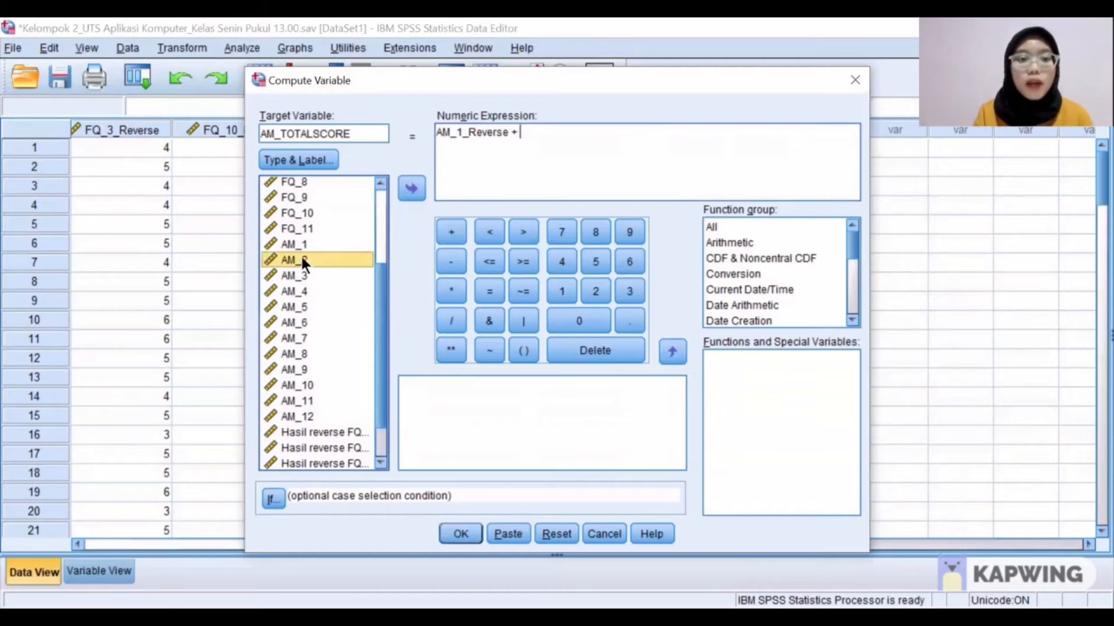
{"action": "left_click", "coordinate": [405, 189]}
{"action": "left_click", "coordinate": [450, 232]}
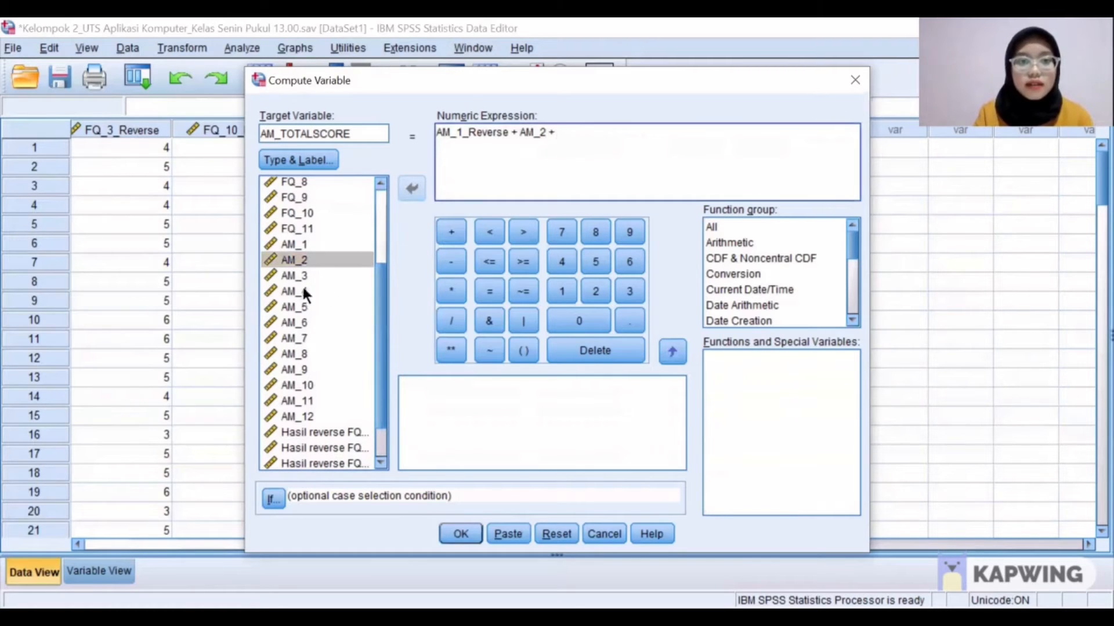
Step: Extend the AM_TOTALSCORE expression with AM_3 + AM_4 + AM_5, followed by a plus sign
{"action": "left_click", "coordinate": [298, 275]}
{"action": "left_click", "coordinate": [406, 189]}
{"action": "left_click", "coordinate": [450, 233]}
{"action": "left_click", "coordinate": [303, 291]}
{"action": "left_click", "coordinate": [410, 188]}
{"action": "left_click", "coordinate": [450, 232]}
{"action": "left_click", "coordinate": [300, 306]}
{"action": "left_click", "coordinate": [413, 189]}
{"action": "left_click", "coordinate": [451, 232]}
Step: Append AM_6 and the reverse-scored item AM_7_Reverse to the sum, each followed by a plus sign
{"action": "left_click", "coordinate": [306, 322]}
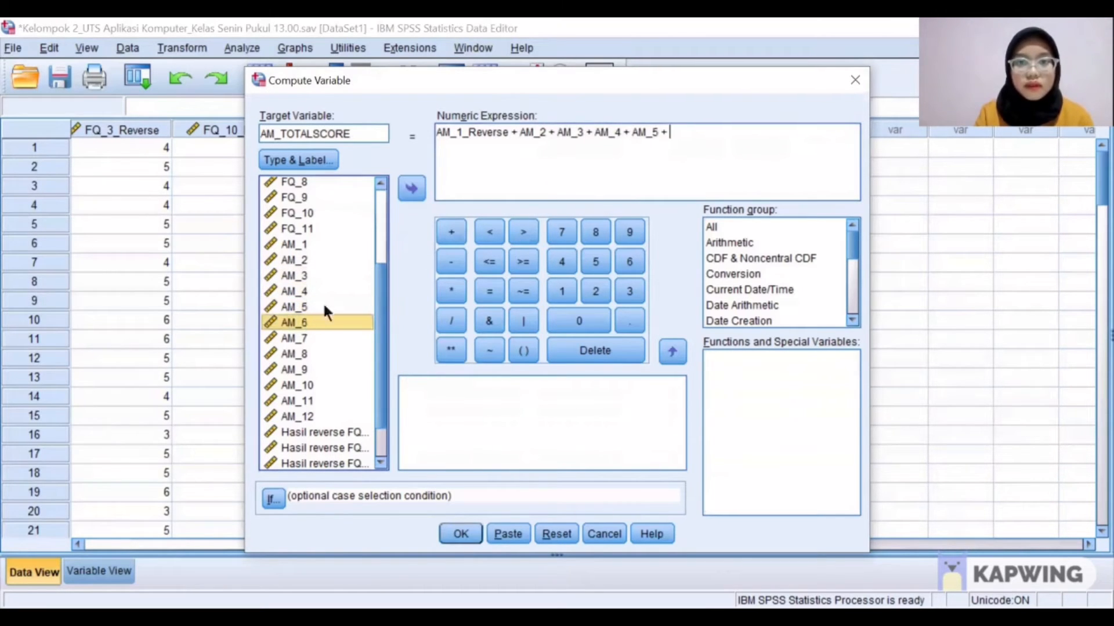
{"action": "left_click", "coordinate": [415, 189]}
{"action": "left_click", "coordinate": [450, 232]}
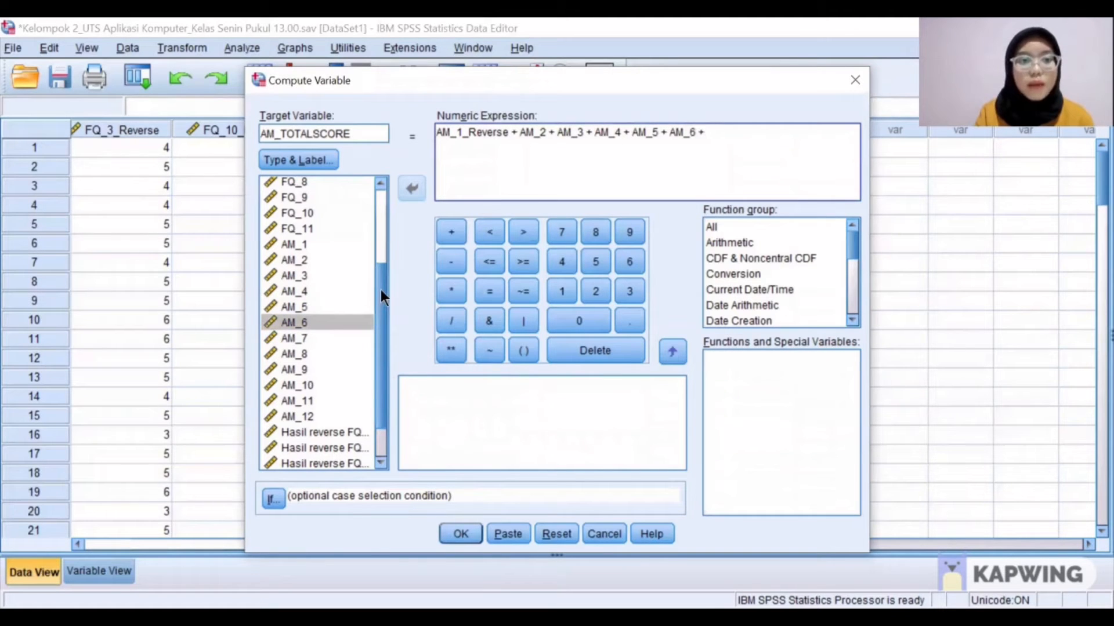
{"action": "left_click_drag", "start_coordinate": [381, 290], "coordinate": [381, 333]}
{"action": "left_click", "coordinate": [356, 447]}
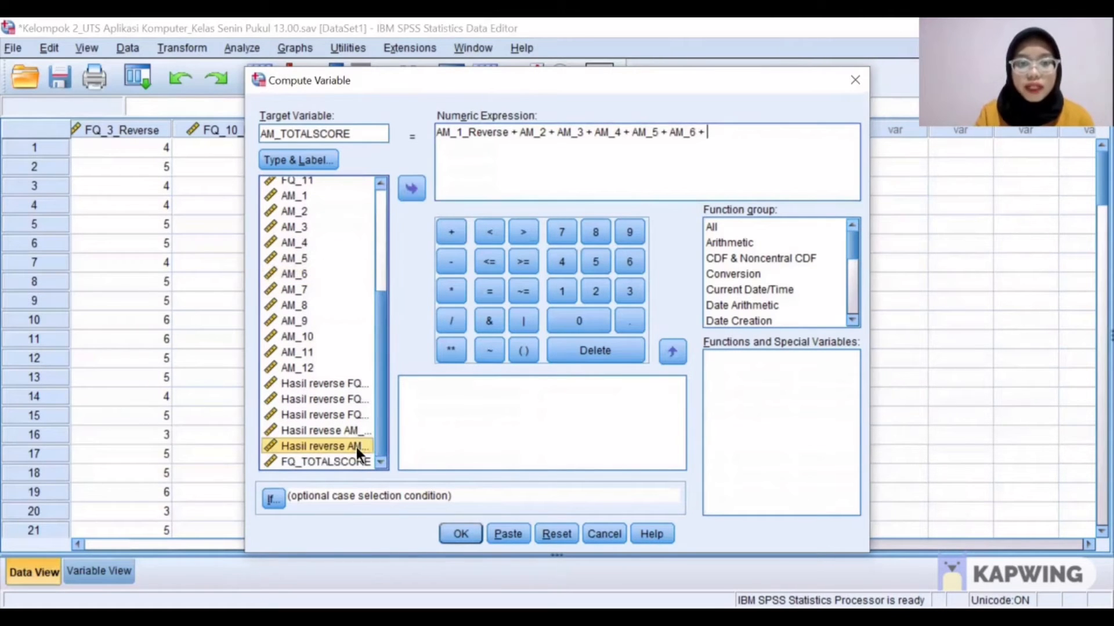
{"action": "left_click", "coordinate": [414, 190]}
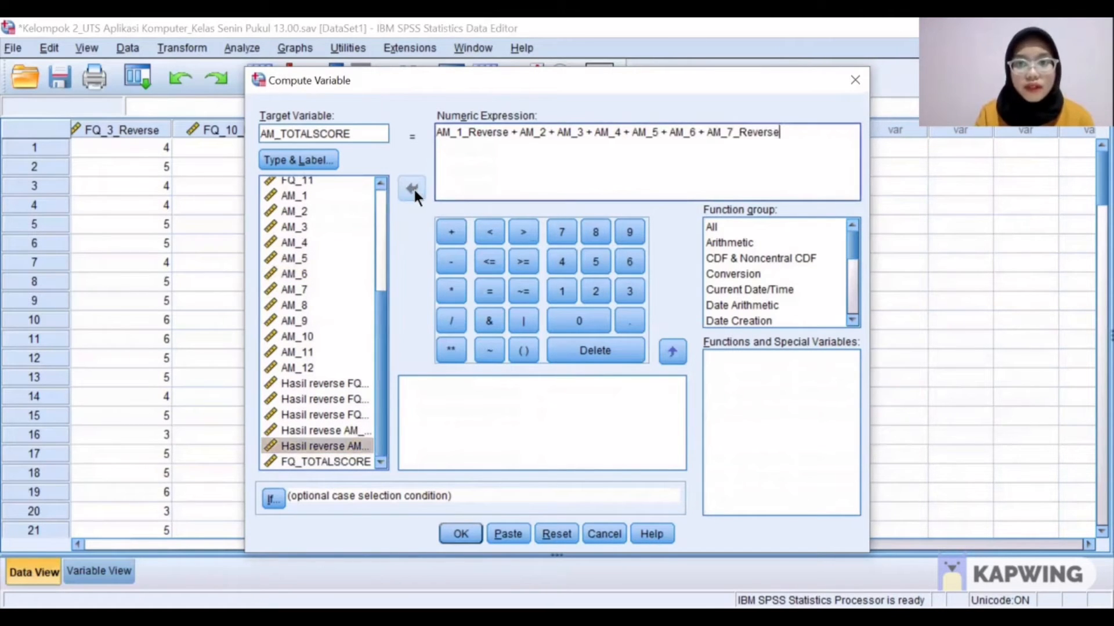
{"action": "left_click", "coordinate": [448, 232]}
Step: Add AM_8 and AM_9 to the AM_TOTALSCORE expression, each followed by a plus sign
{"action": "left_click_drag", "start_coordinate": [383, 330], "coordinate": [379, 324]}
{"action": "left_click", "coordinate": [302, 337]}
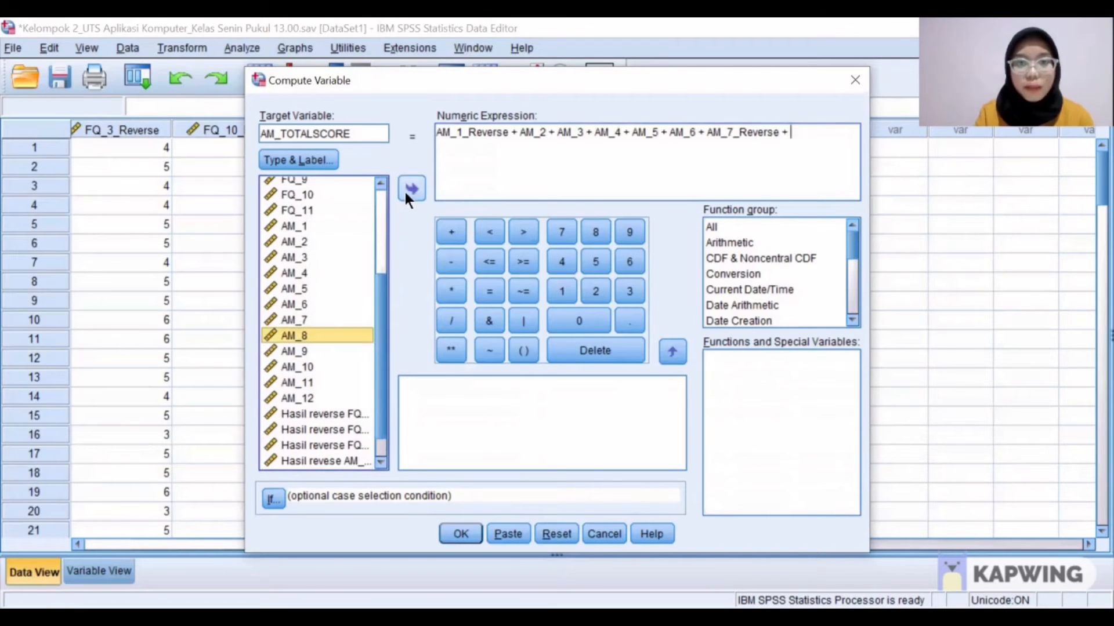
{"action": "left_click", "coordinate": [409, 189]}
{"action": "left_click", "coordinate": [448, 232]}
{"action": "left_click", "coordinate": [302, 351]}
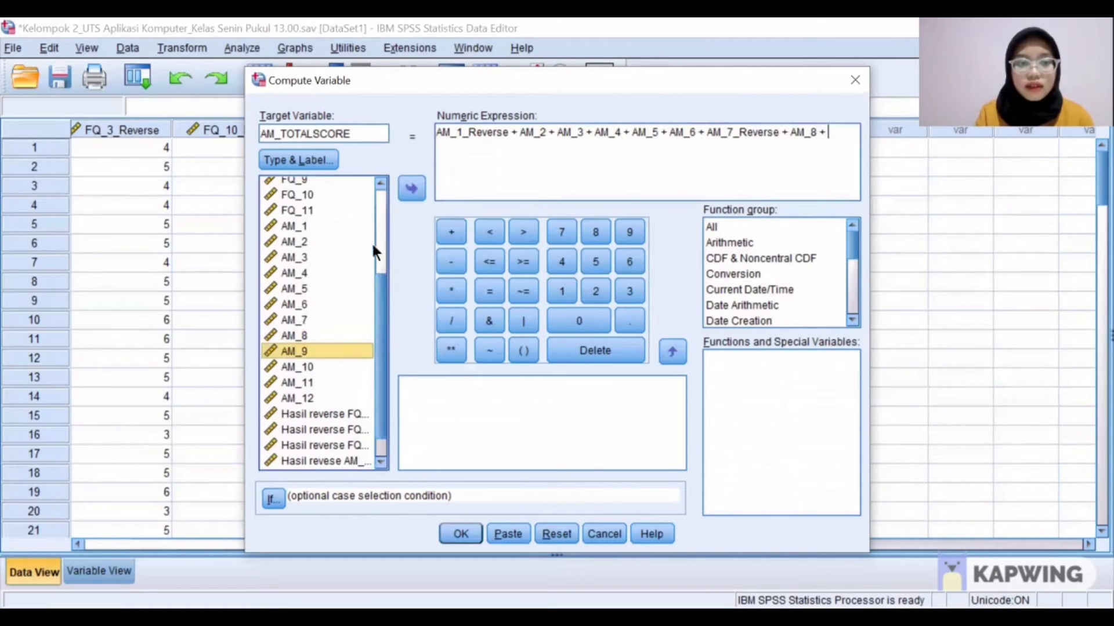
{"action": "left_click", "coordinate": [410, 191]}
{"action": "left_click", "coordinate": [449, 231]}
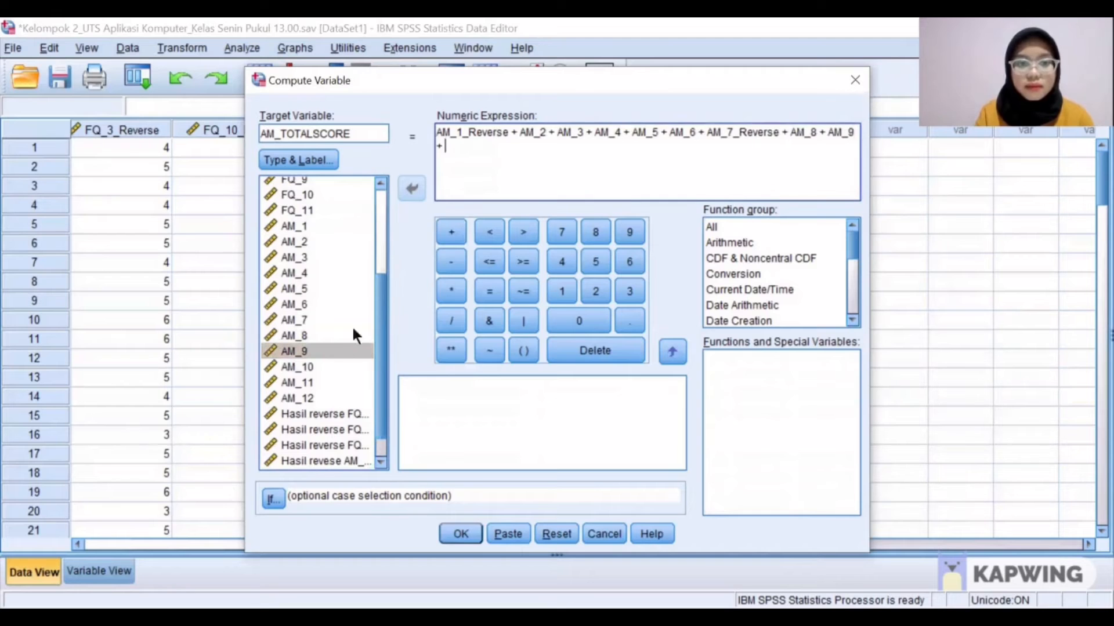
Step: Complete the expression with AM_10 + AM_11 + AM_12, and compute AM_TOTALSCORE
{"action": "left_click", "coordinate": [307, 366]}
{"action": "left_click", "coordinate": [409, 195]}
{"action": "left_click", "coordinate": [450, 232]}
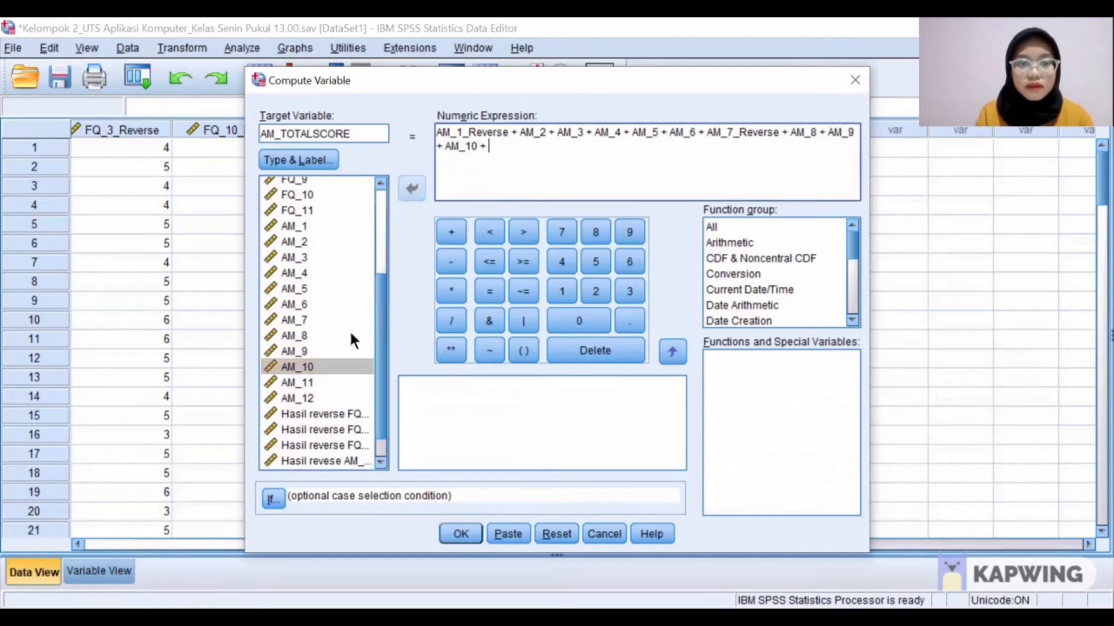
{"action": "left_click", "coordinate": [304, 382]}
{"action": "left_click", "coordinate": [409, 188]}
{"action": "left_click", "coordinate": [450, 232]}
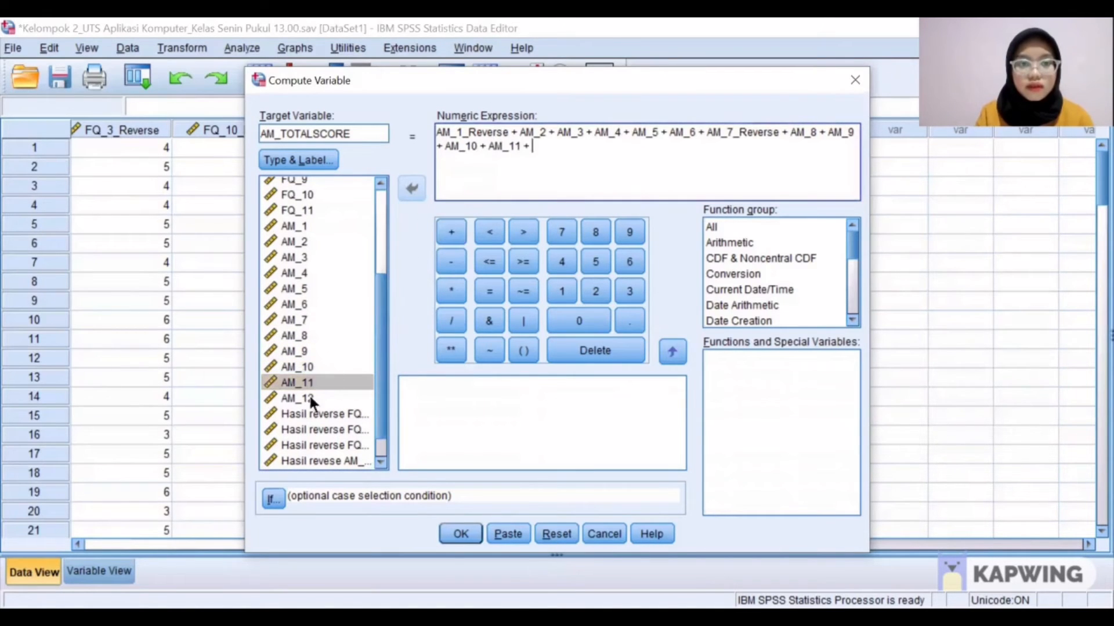
{"action": "left_click", "coordinate": [307, 397]}
{"action": "left_click", "coordinate": [409, 189]}
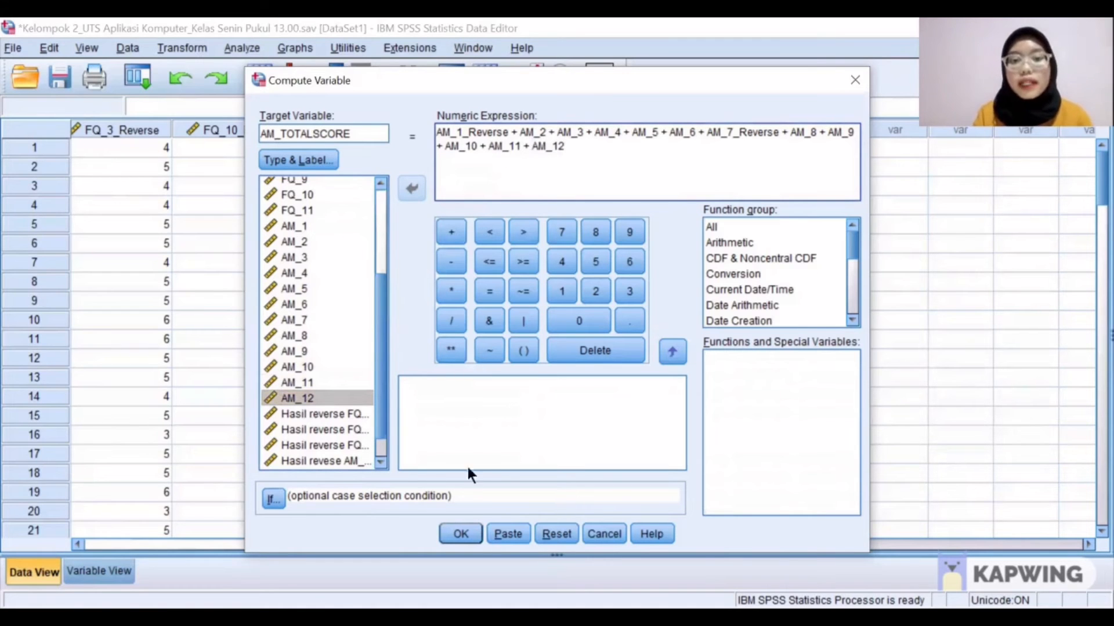
{"action": "left_click", "coordinate": [464, 528]}
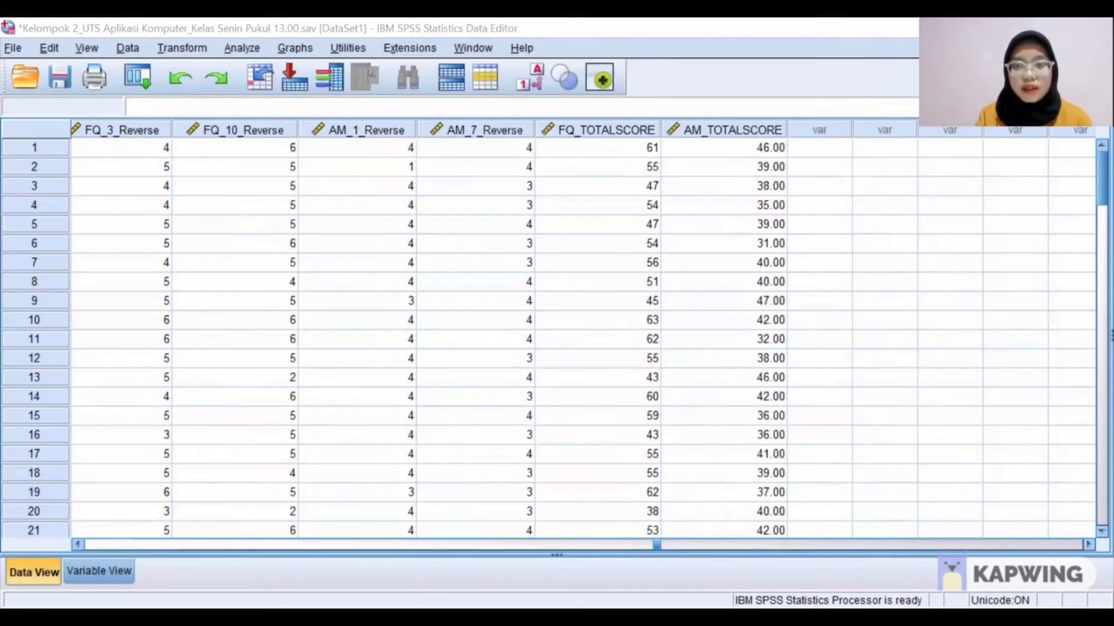
Step: Set the AM_TOTALSCORE variable's decimals to 0 and return to the data values
{"action": "left_click", "coordinate": [93, 572]}
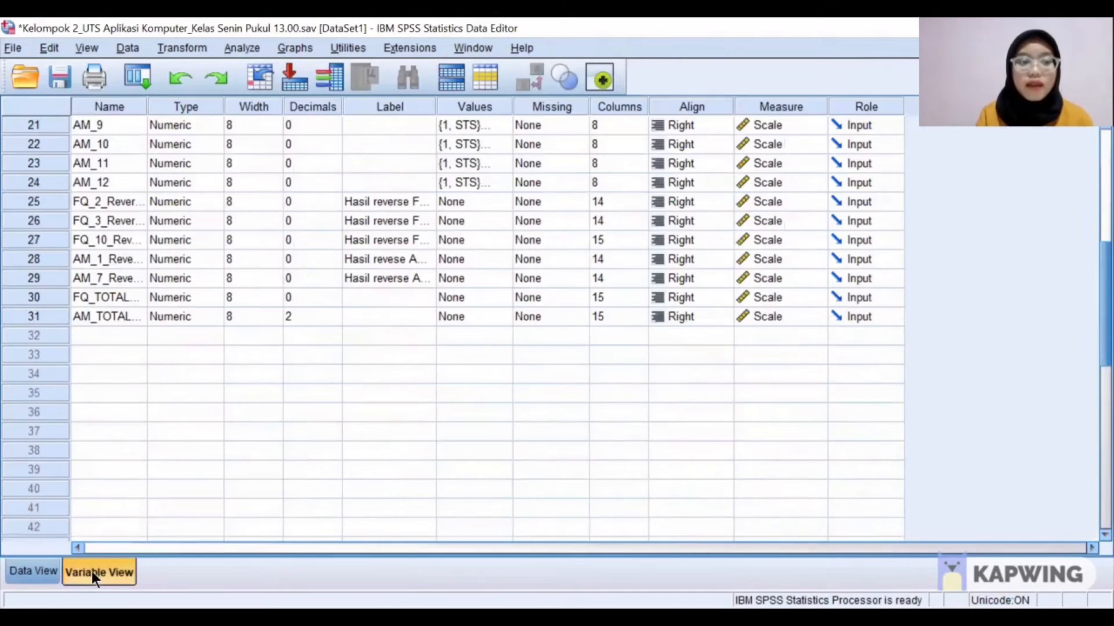
{"action": "left_click", "coordinate": [304, 317]}
{"action": "left_click", "coordinate": [336, 321]}
{"action": "left_click", "coordinate": [336, 320]}
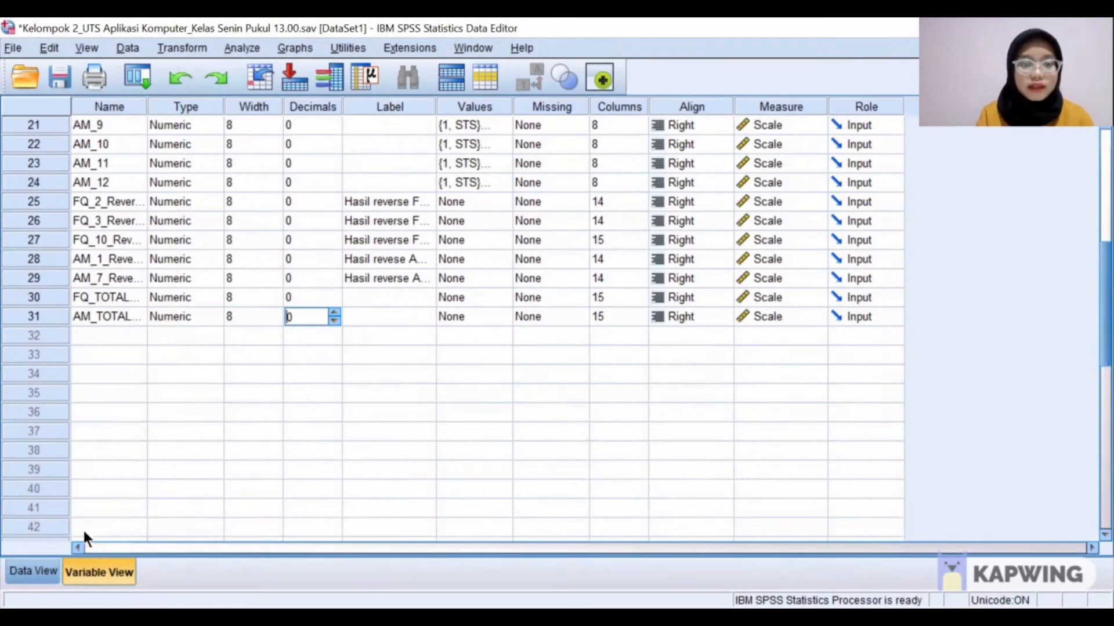
{"action": "left_click", "coordinate": [48, 574]}
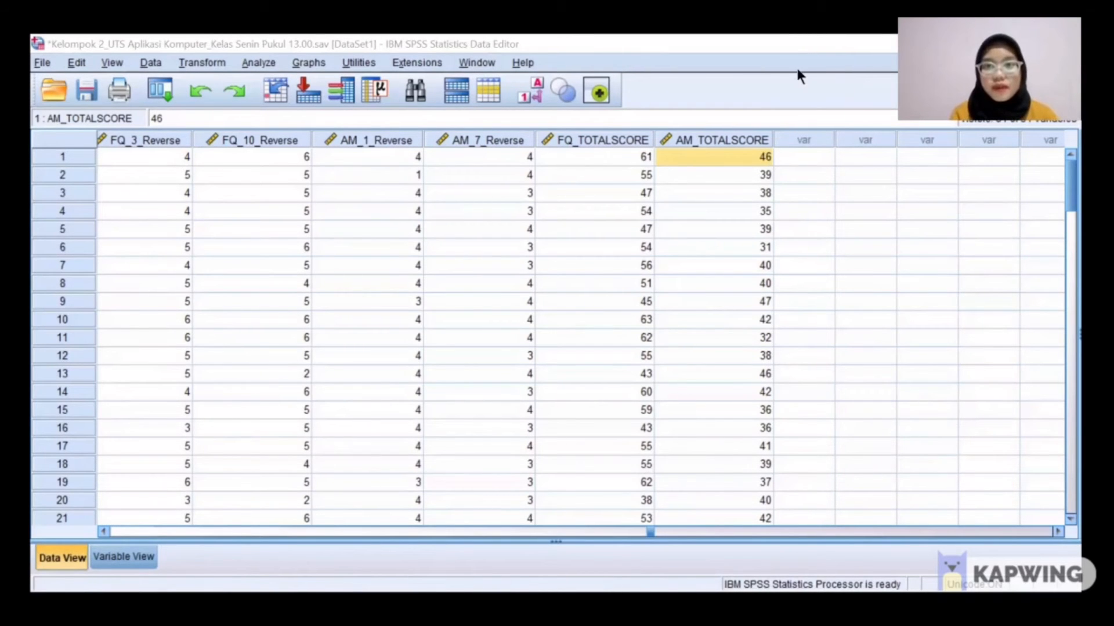
{"action": "left_click", "coordinate": [704, 83]}
{"action": "key", "text": "alt+Tab"}
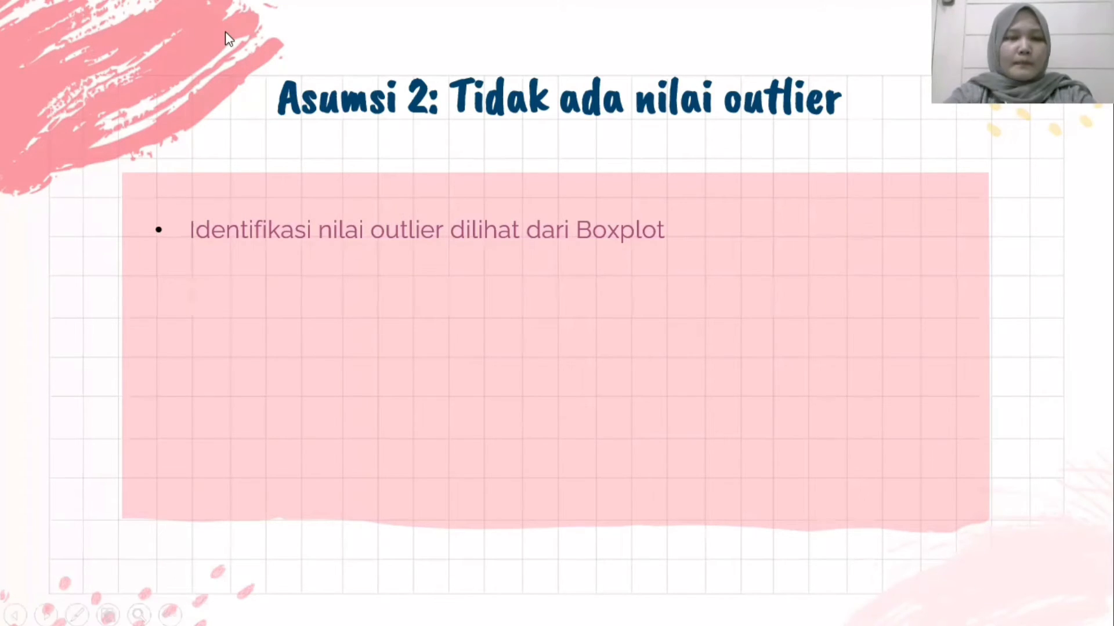
Step: Switch to the SPSS Data Editor and set up an Explore analysis with FQ_TOTALSCORE and AM_TOTALSCORE as dependent variables
{"action": "key", "text": "alt+Tab"}
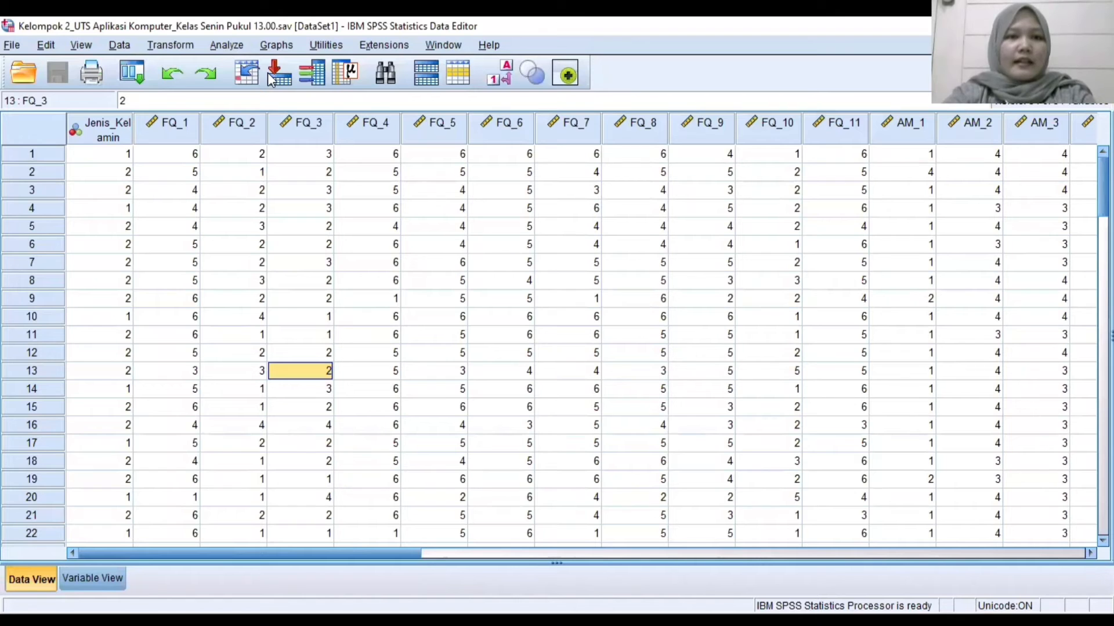
{"action": "key", "text": "alt+a"}
{"action": "mouse_move", "coordinate": [354, 81]}
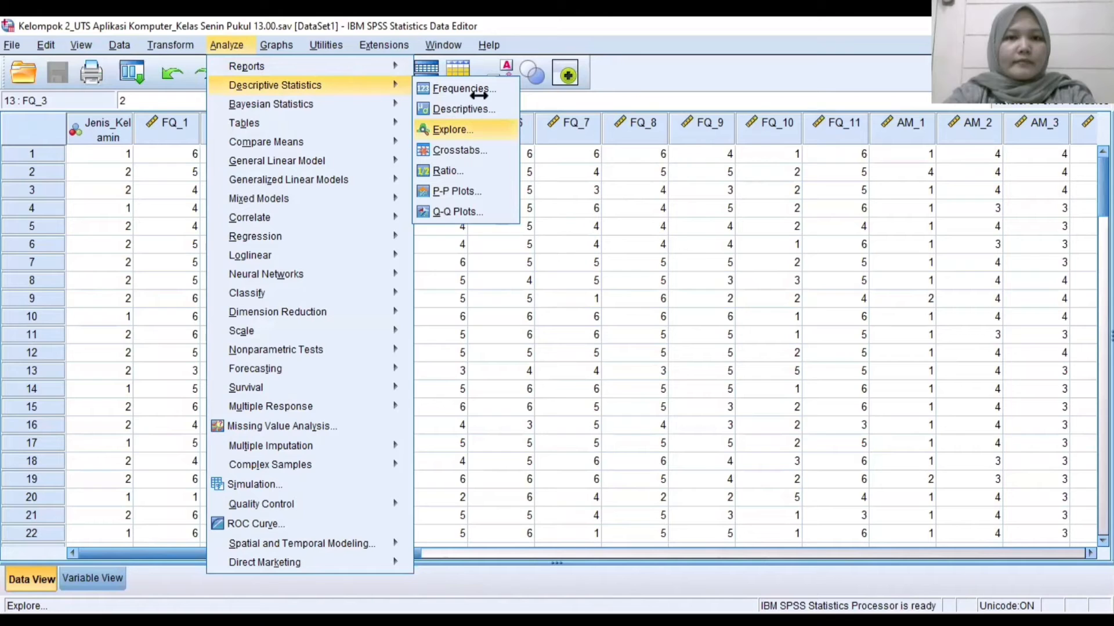
{"action": "left_click", "coordinate": [462, 137]}
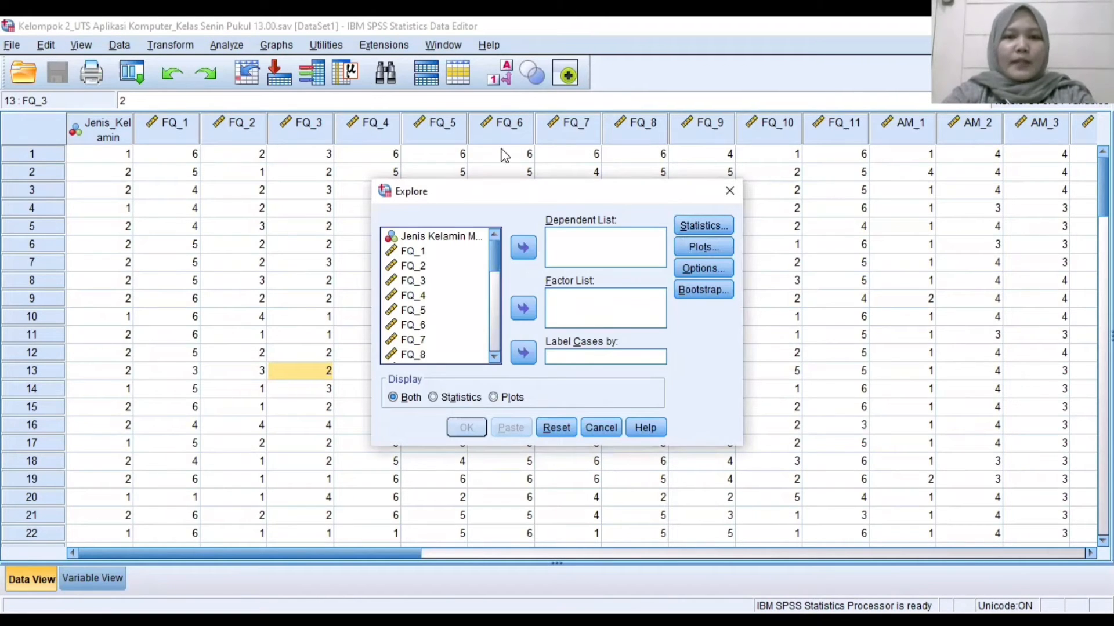
{"action": "left_click_drag", "start_coordinate": [494, 253], "coordinate": [496, 332]}
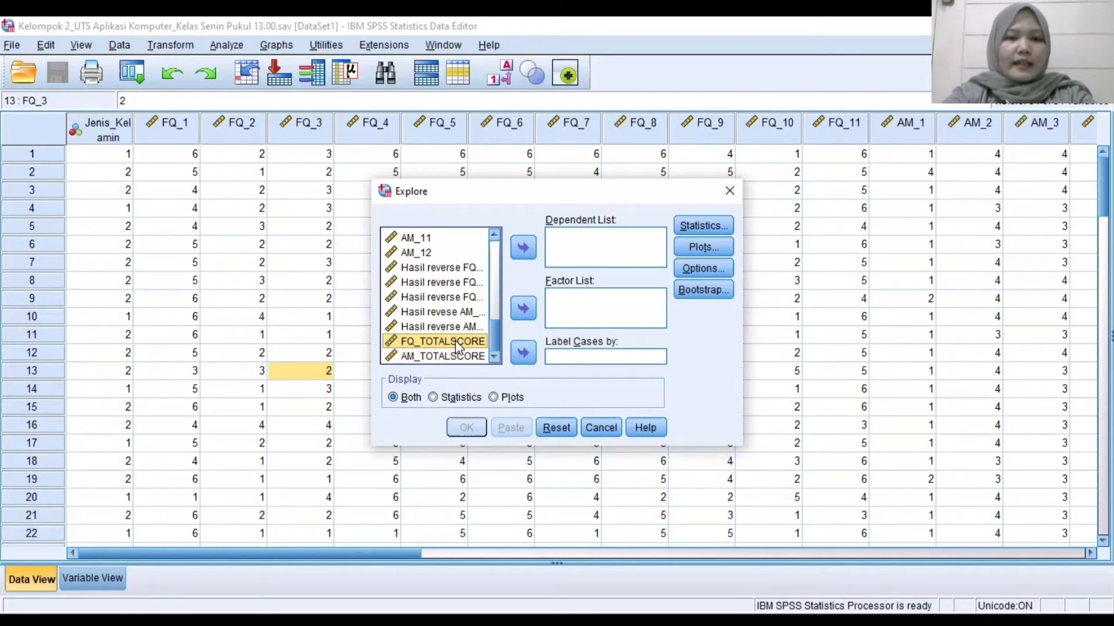
{"action": "left_click_drag", "start_coordinate": [457, 345], "coordinate": [562, 238]}
{"action": "left_click_drag", "start_coordinate": [448, 357], "coordinate": [578, 264]}
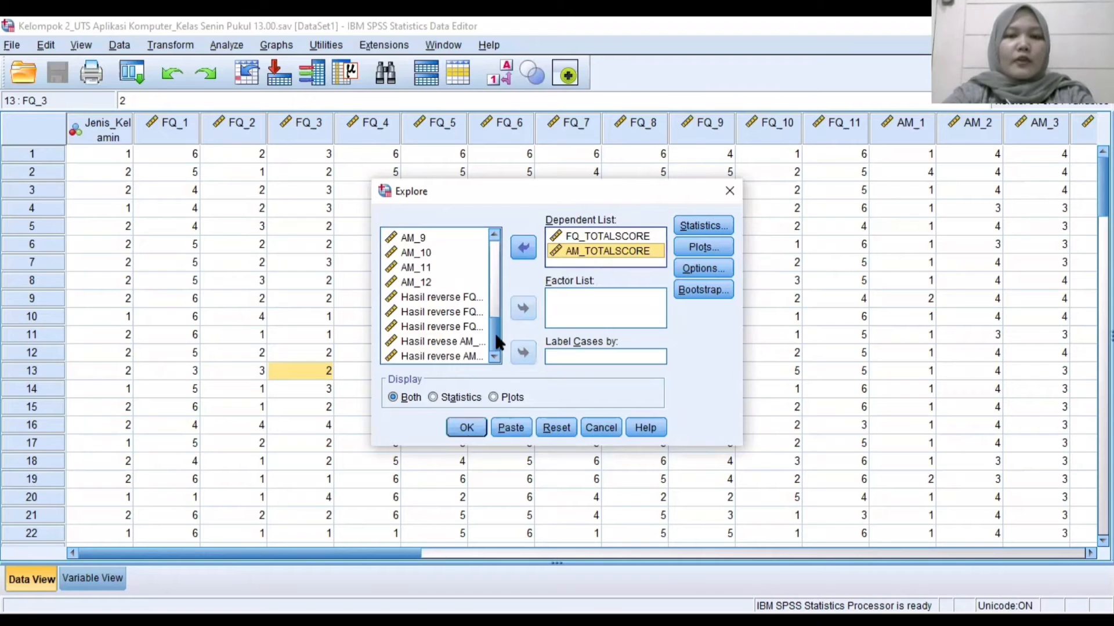
Step: Include Outliers in the Explore statistics, use factor-levels-together boxplots with a histogram and no stem-and-leaf plot, and run the analysis
{"action": "left_click", "coordinate": [703, 225]}
{"action": "left_click", "coordinate": [458, 328]}
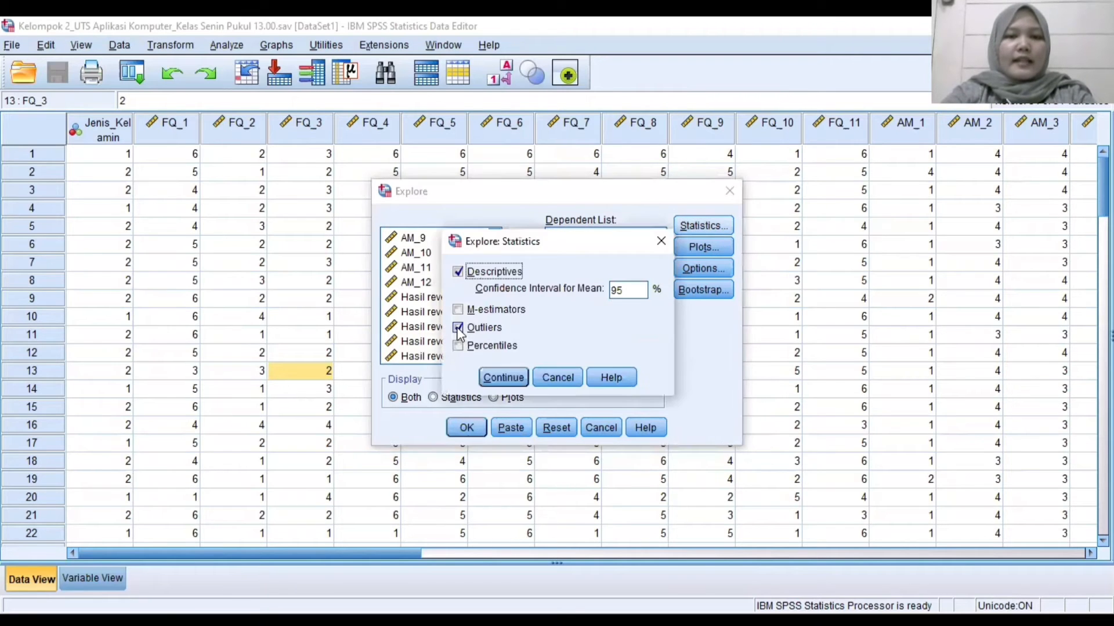
{"action": "left_click", "coordinate": [509, 377]}
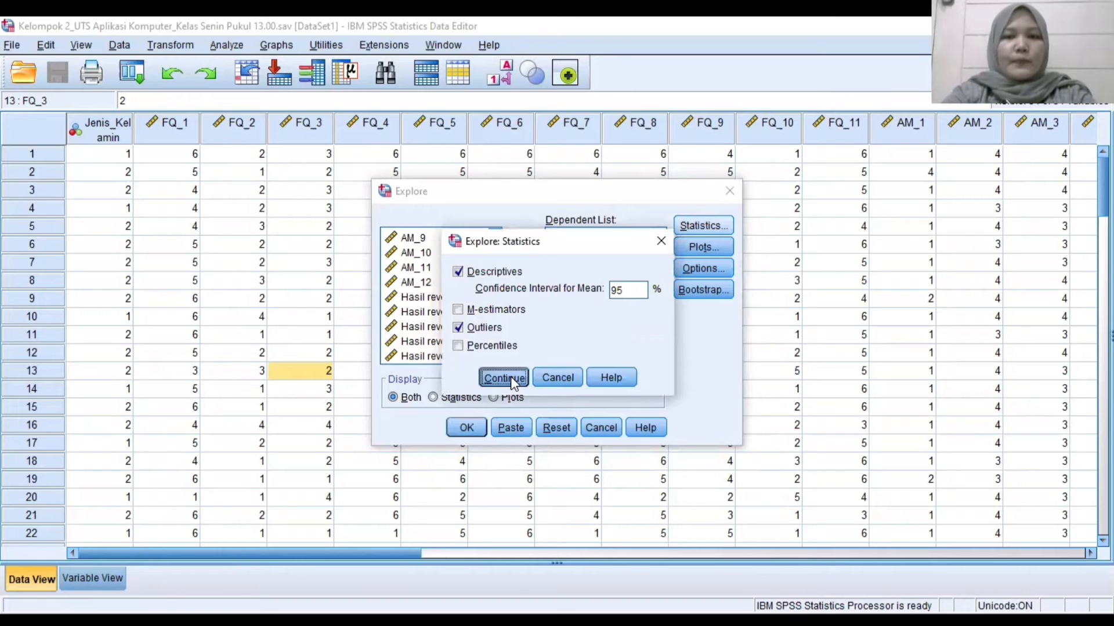
{"action": "left_click", "coordinate": [703, 245]}
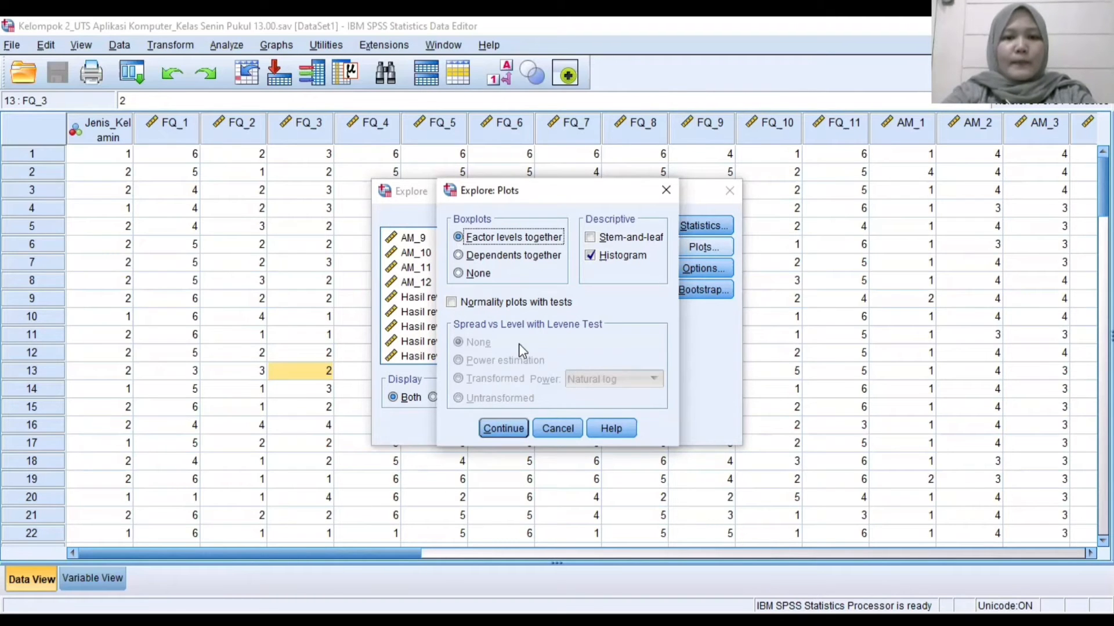
{"action": "left_click", "coordinate": [504, 427]}
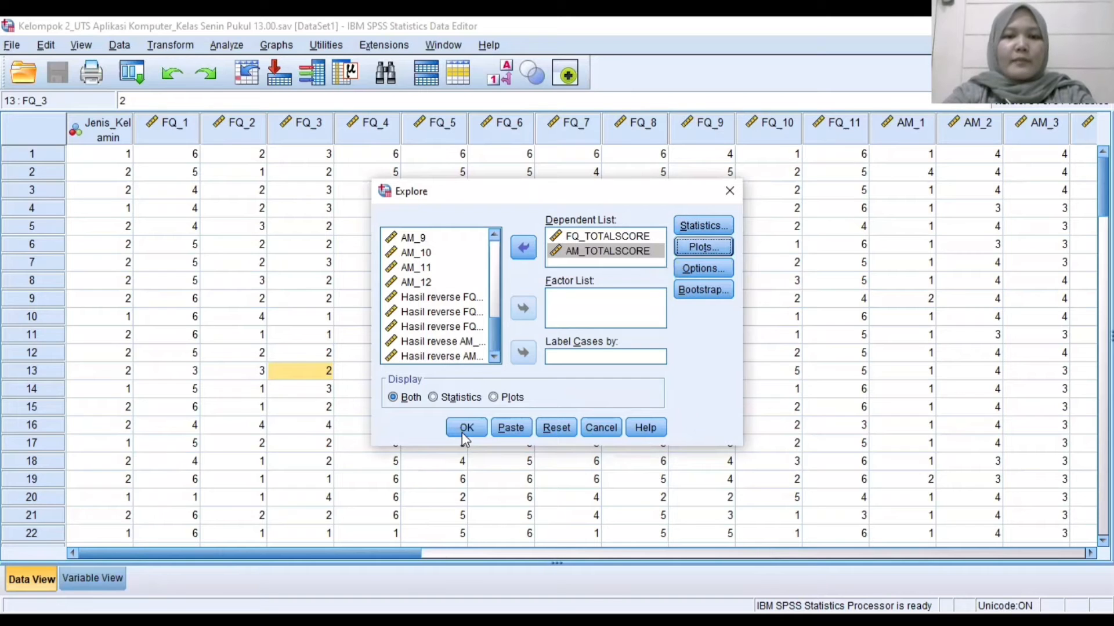
{"action": "left_click", "coordinate": [462, 436]}
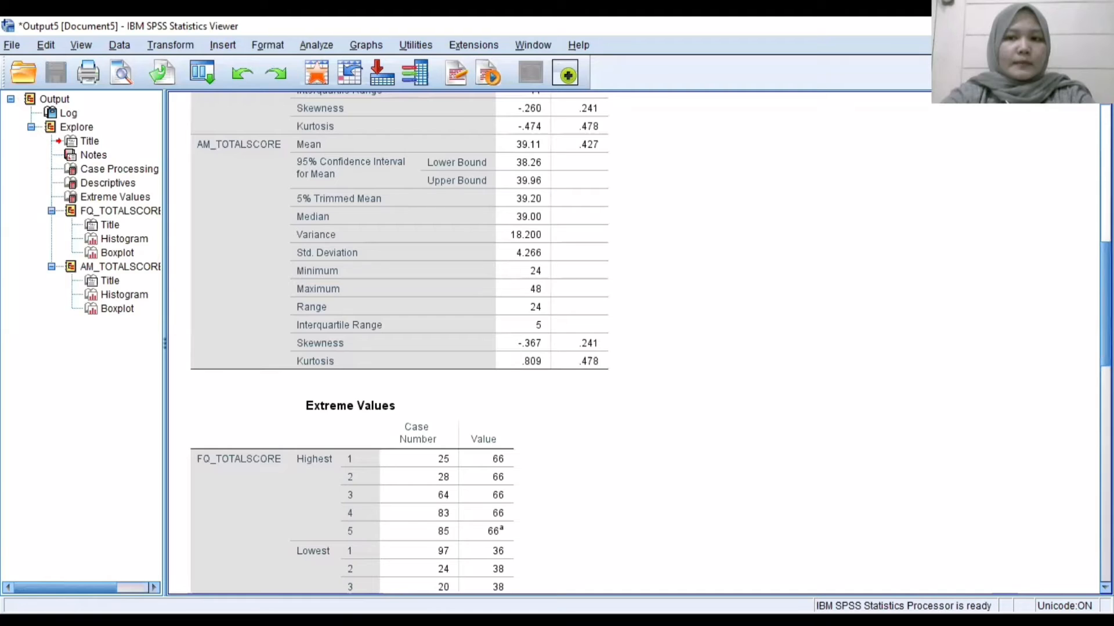
Step: Examine the Explore output's descriptives, extreme values, and the FQ_TOTALSCORE and AM_TOTALSCORE boxplots for outliers
{"action": "scroll", "coordinate": [636, 342], "scroll_direction": "down", "scroll_amount": 6}
{"action": "scroll", "coordinate": [635, 342], "scroll_direction": "up", "scroll_amount": 15}
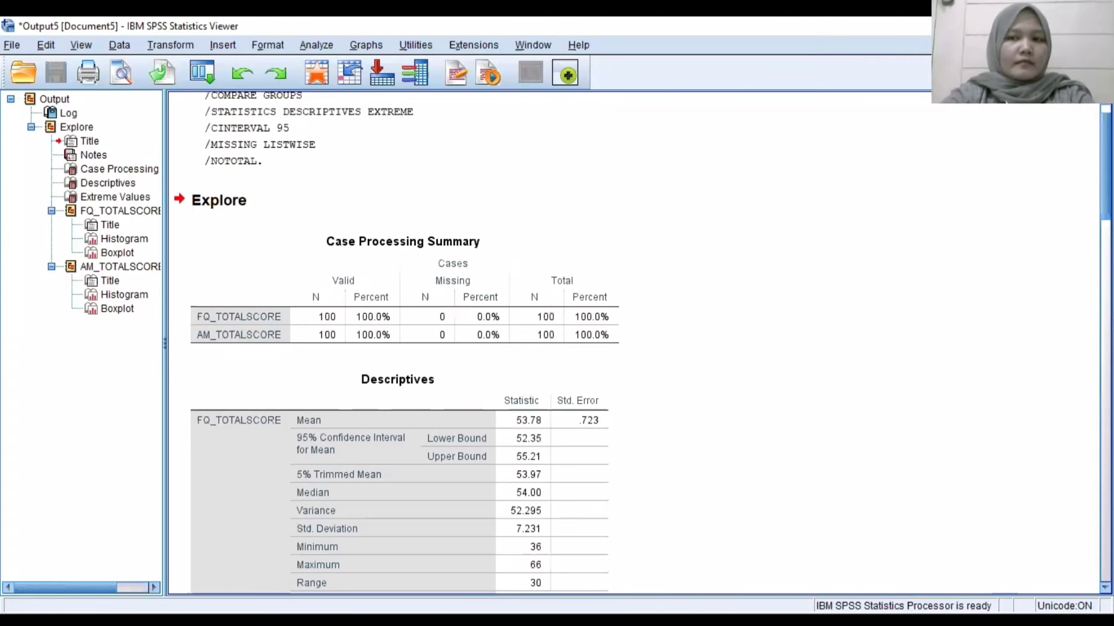
{"action": "scroll", "coordinate": [635, 342], "scroll_direction": "up", "scroll_amount": 1}
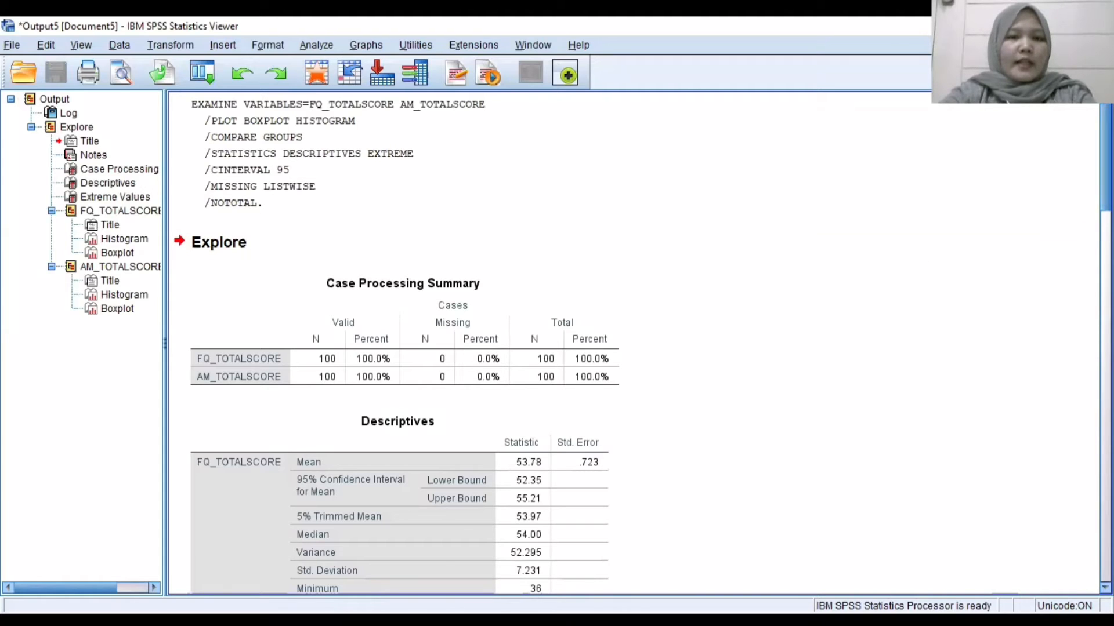
{"action": "scroll", "coordinate": [635, 342], "scroll_direction": "down", "scroll_amount": 9}
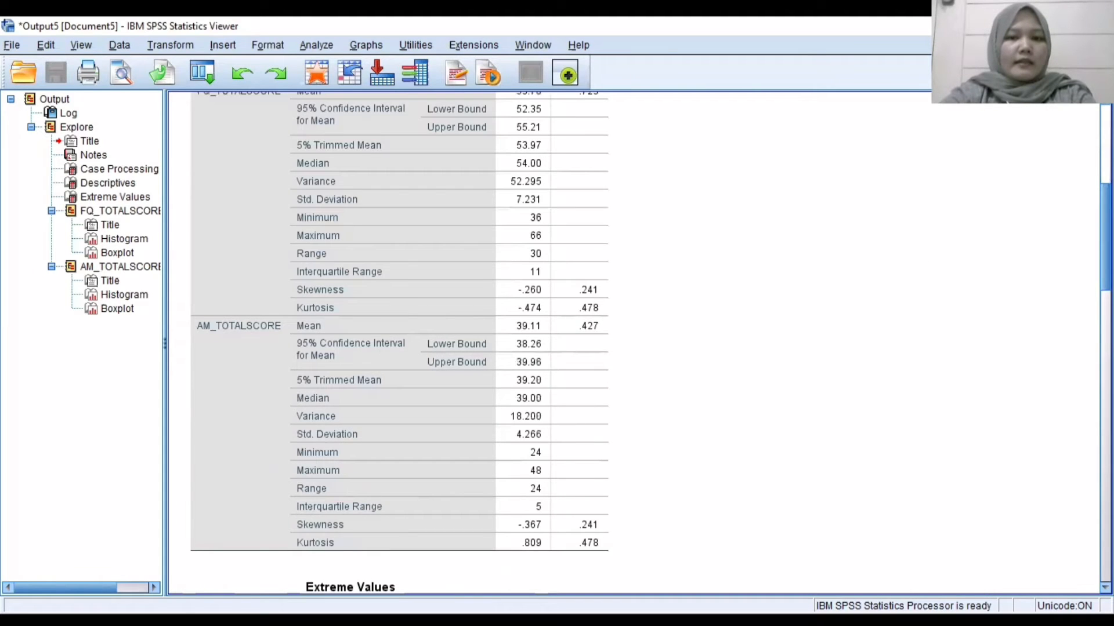
{"action": "scroll", "coordinate": [399, 322], "scroll_direction": "down", "scroll_amount": 14}
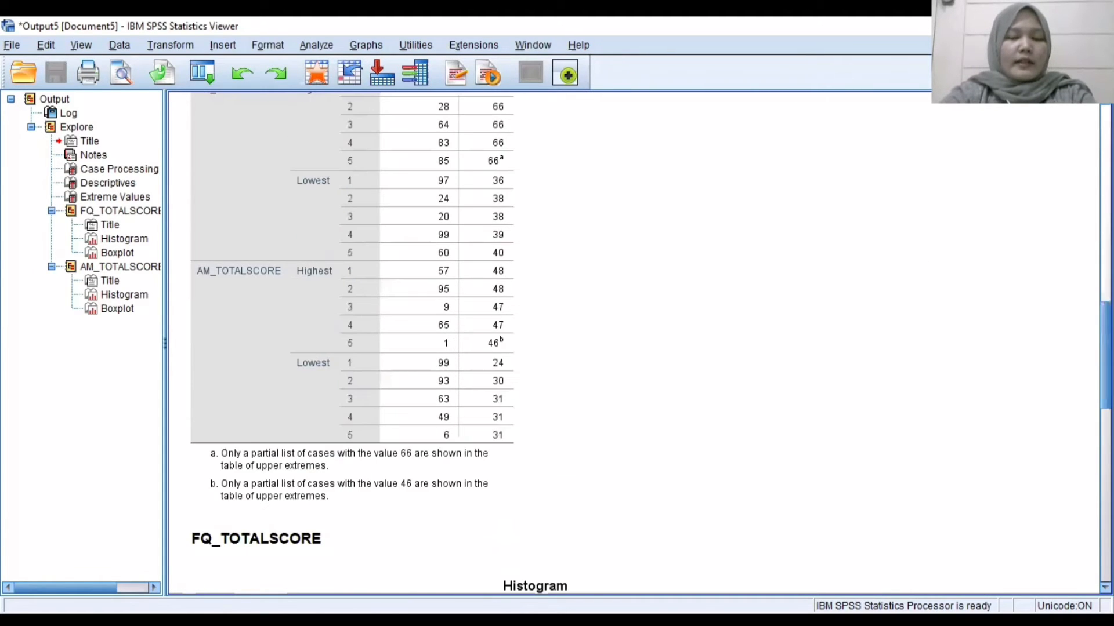
{"action": "scroll", "coordinate": [635, 342], "scroll_direction": "down", "scroll_amount": 18}
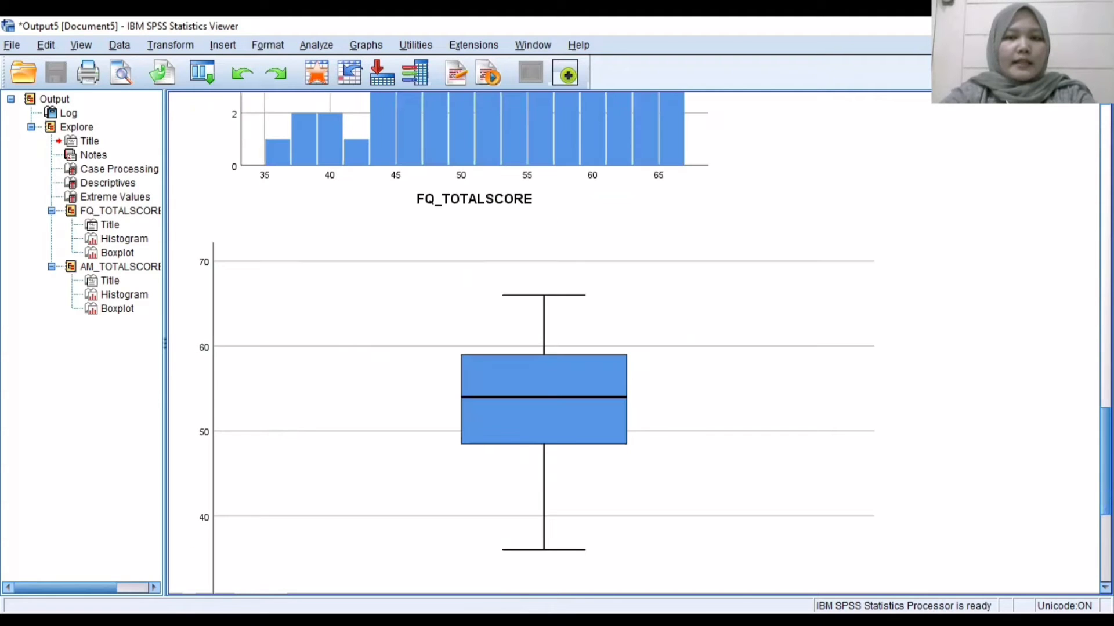
{"action": "scroll", "coordinate": [889, 263], "scroll_direction": "down", "scroll_amount": 2}
{"action": "left_click", "coordinate": [553, 175]}
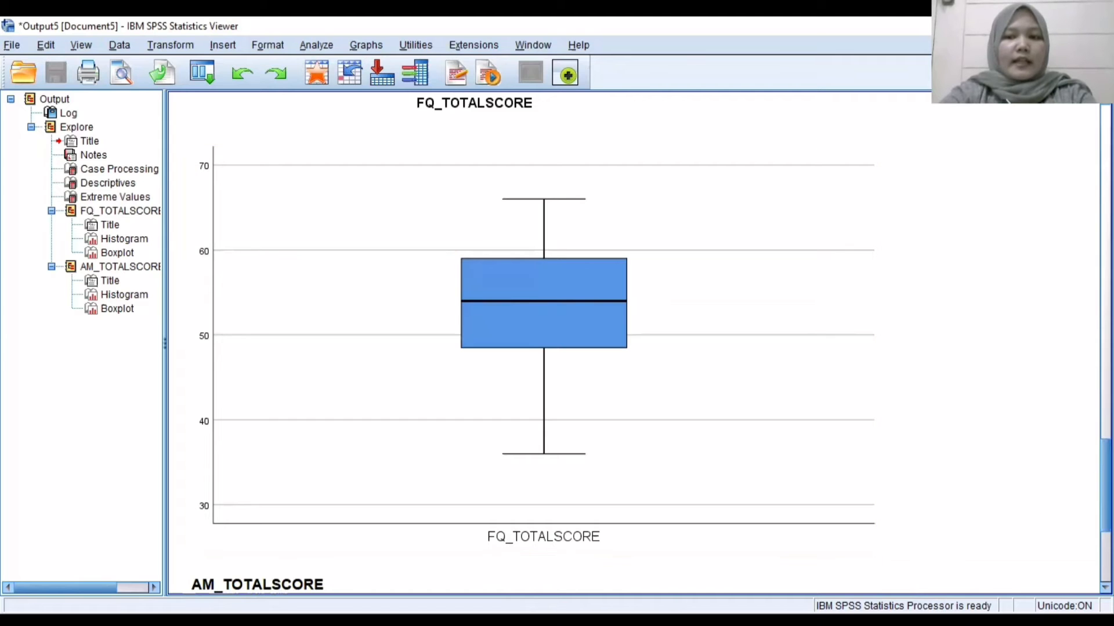
{"action": "scroll", "coordinate": [632, 342], "scroll_direction": "down", "scroll_amount": 5}
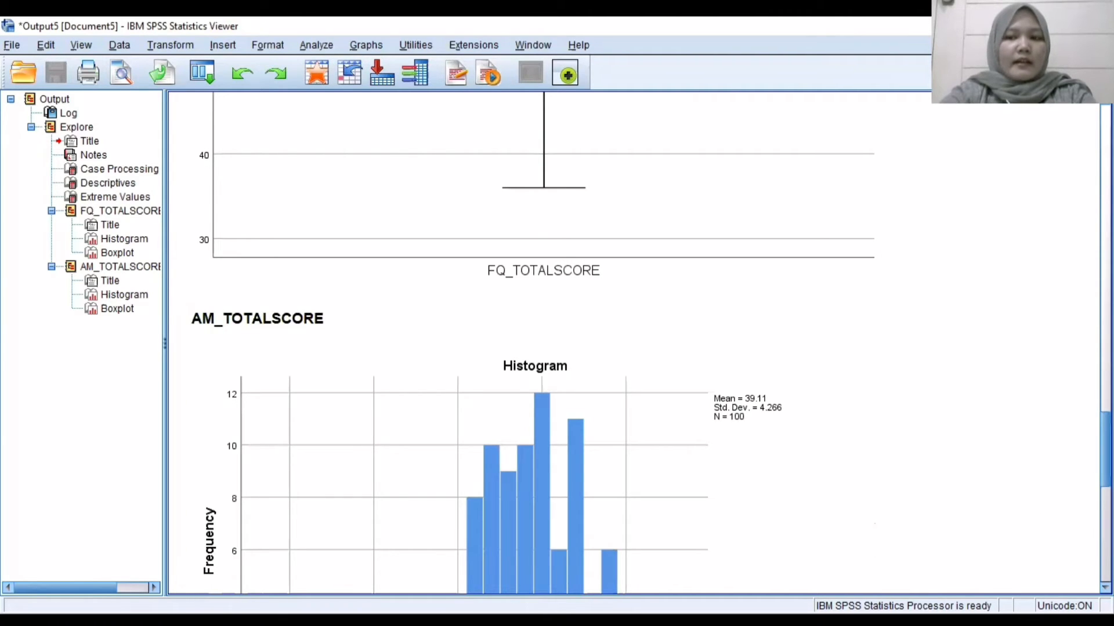
{"action": "scroll", "coordinate": [540, 342], "scroll_direction": "down", "scroll_amount": 10}
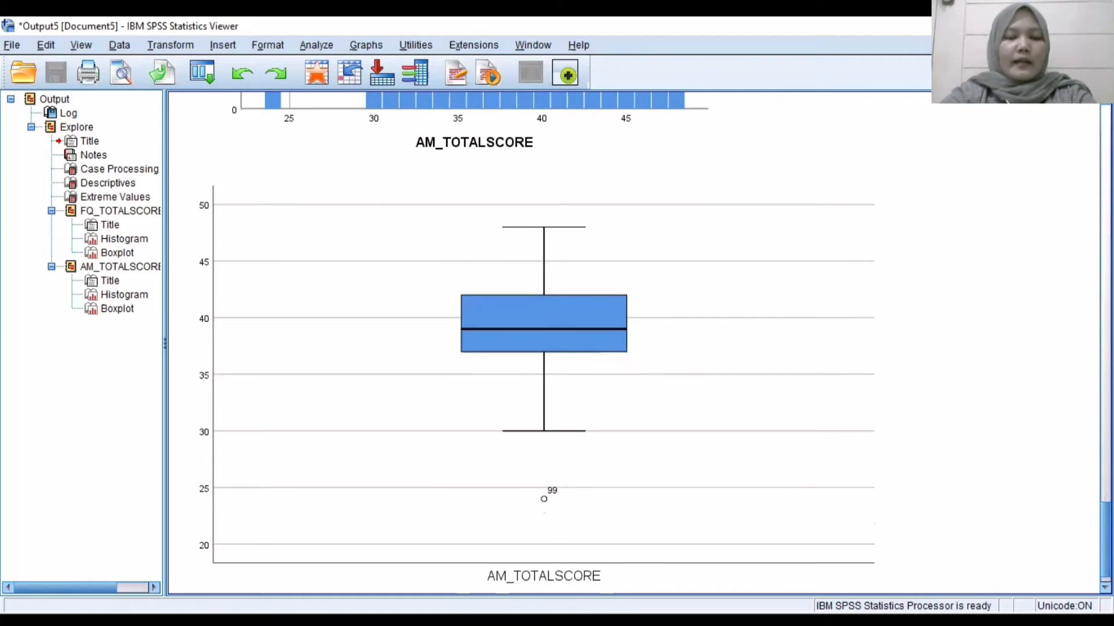
{"action": "scroll", "coordinate": [540, 342], "scroll_direction": "up", "scroll_amount": 12}
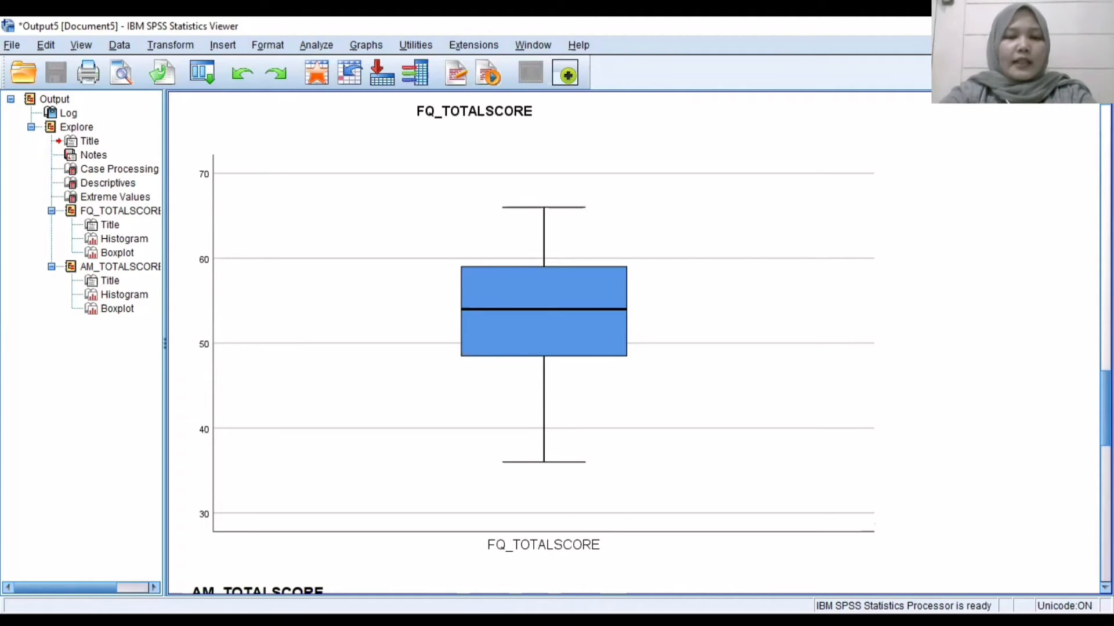
{"action": "left_click", "coordinate": [777, 395]}
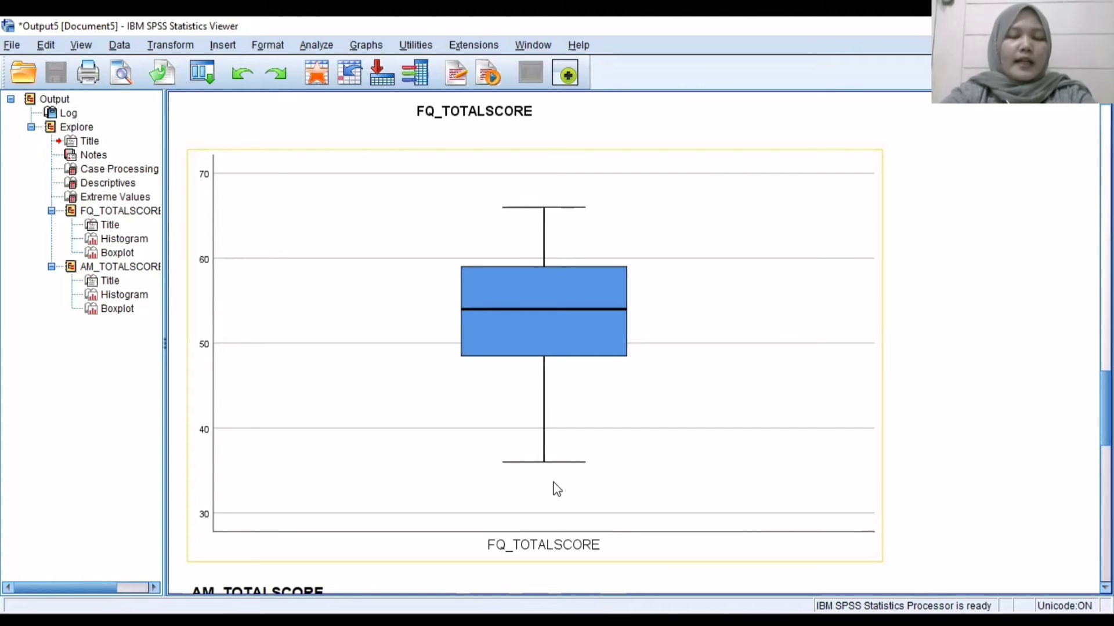